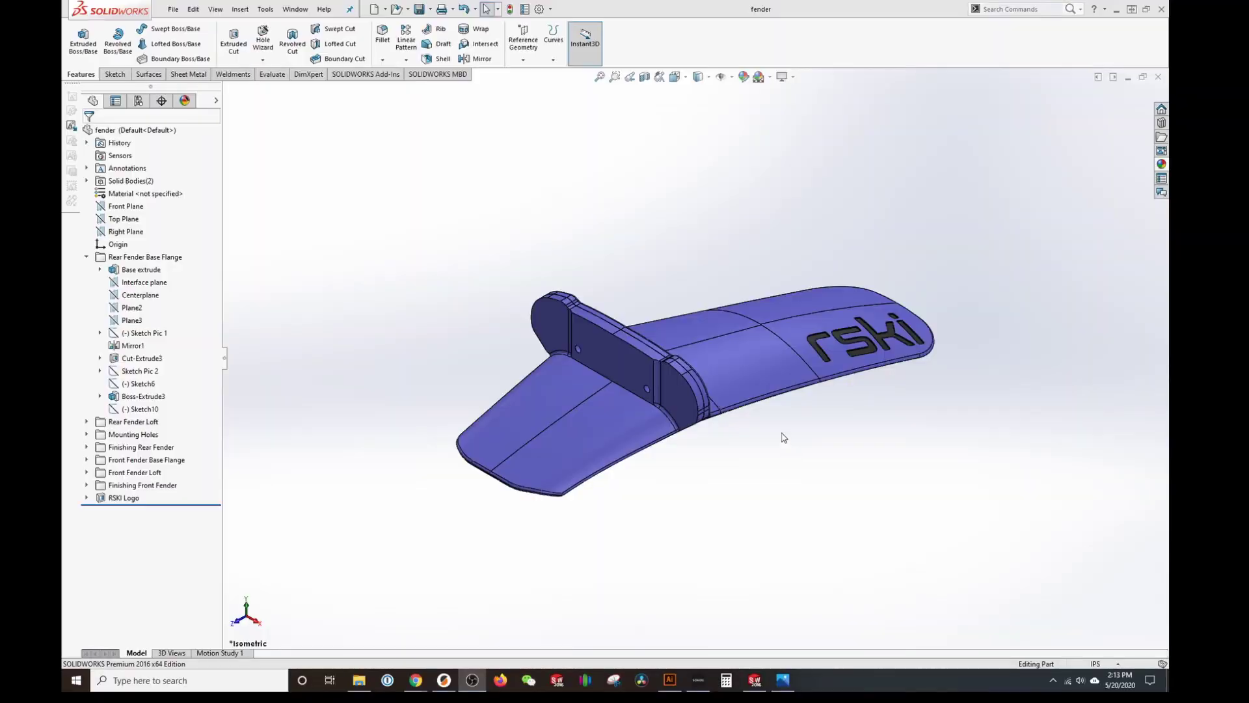
- Examine the finished fender model from several angles, including the mounting flange, screw holes and rski logo
{"action": "middle_click_drag", "start_coordinate": [794, 497], "coordinate": [753, 326]}
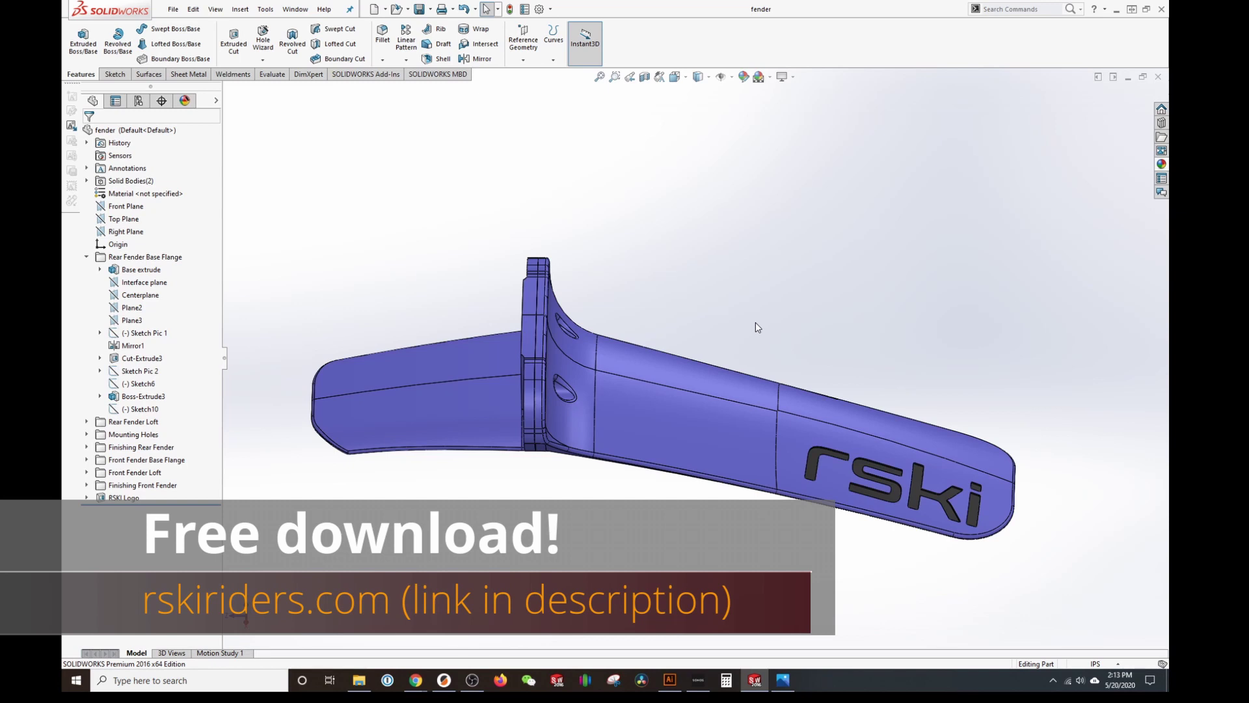
{"action": "middle_click_drag", "start_coordinate": [755, 322], "coordinate": [550, 372]}
{"action": "scroll", "coordinate": [570, 369], "scroll_direction": "down", "scroll_amount": 3}
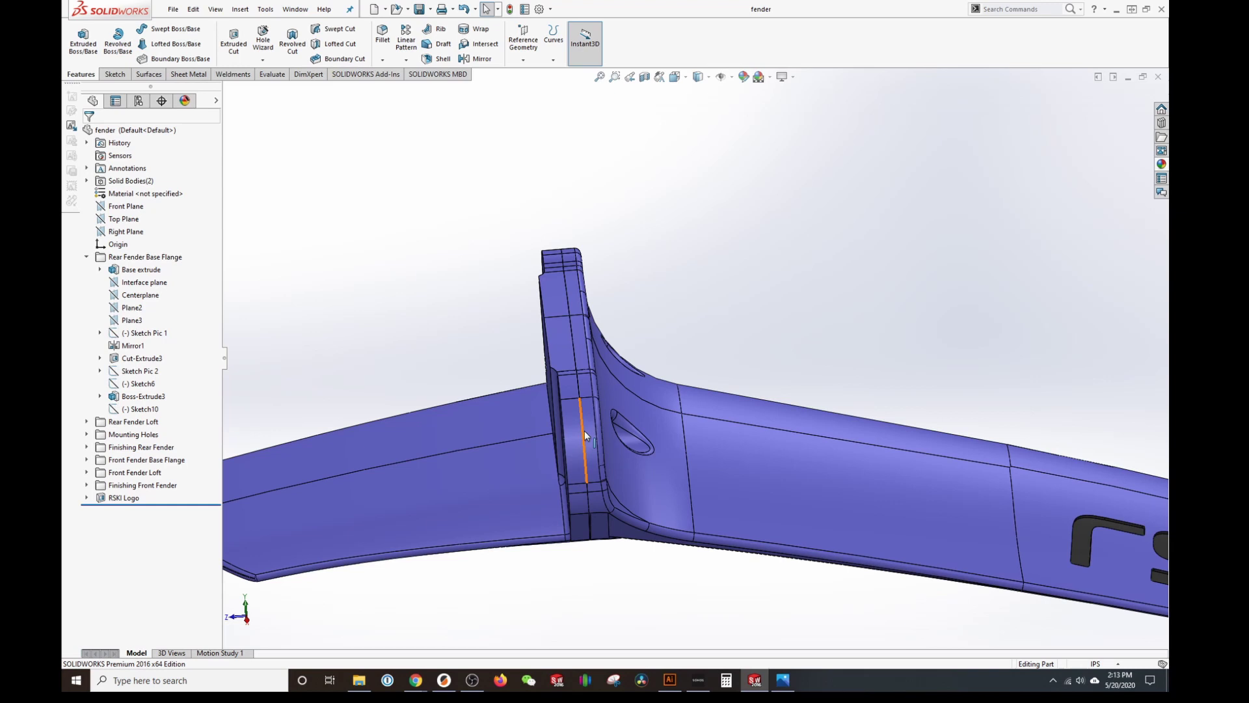
{"action": "scroll", "coordinate": [584, 431], "scroll_direction": "up", "scroll_amount": 4}
{"action": "scroll", "coordinate": [682, 393], "scroll_direction": "down", "scroll_amount": 4}
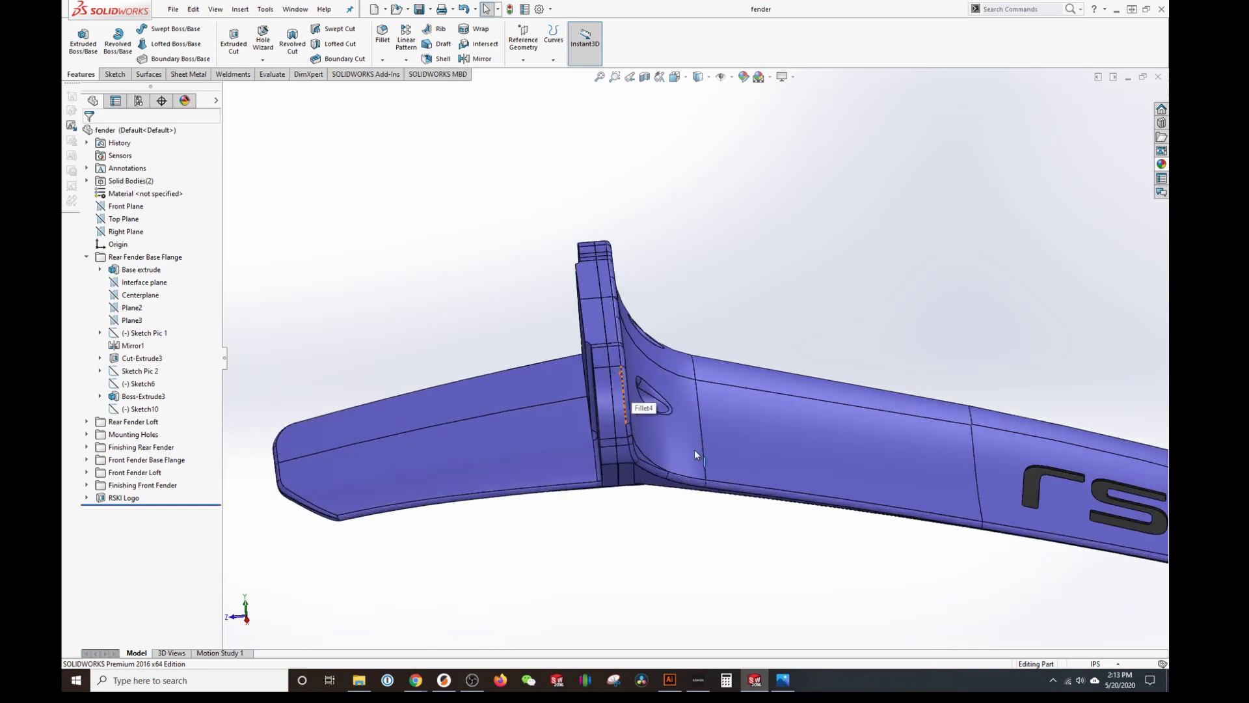
{"action": "scroll", "coordinate": [693, 449], "scroll_direction": "up", "scroll_amount": 5}
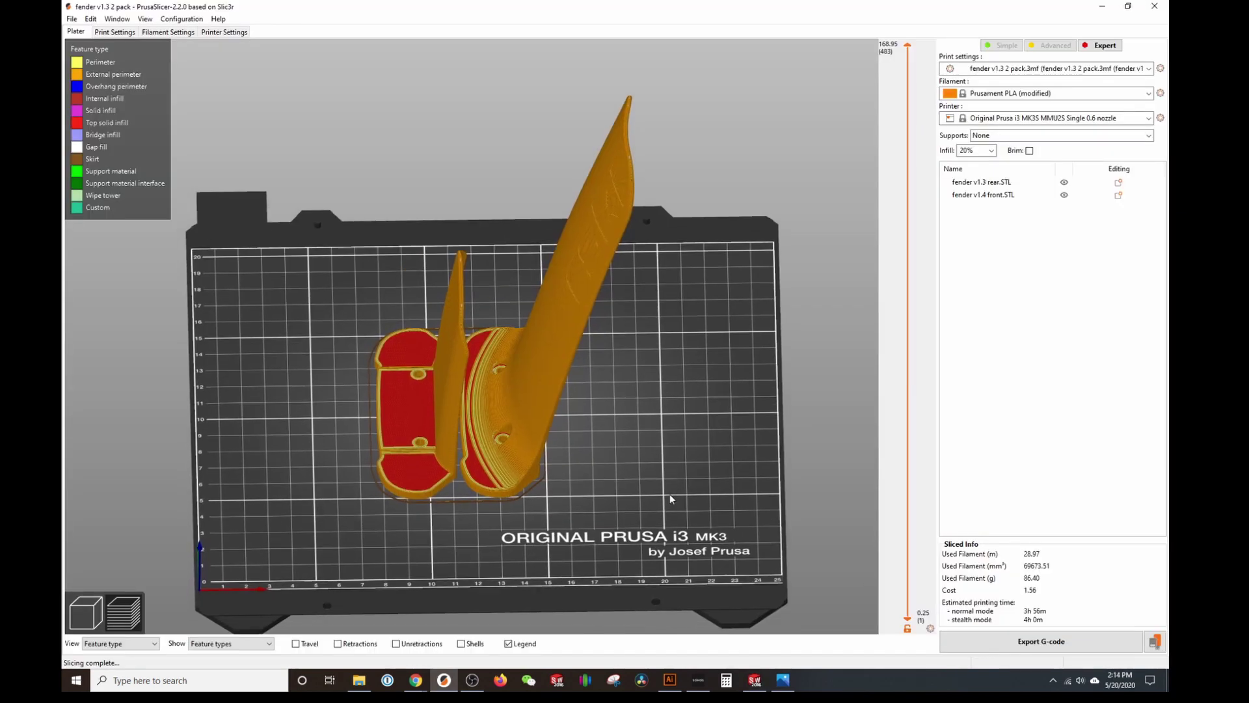
{"action": "scroll", "coordinate": [677, 475], "scroll_direction": "down", "scroll_amount": 5}
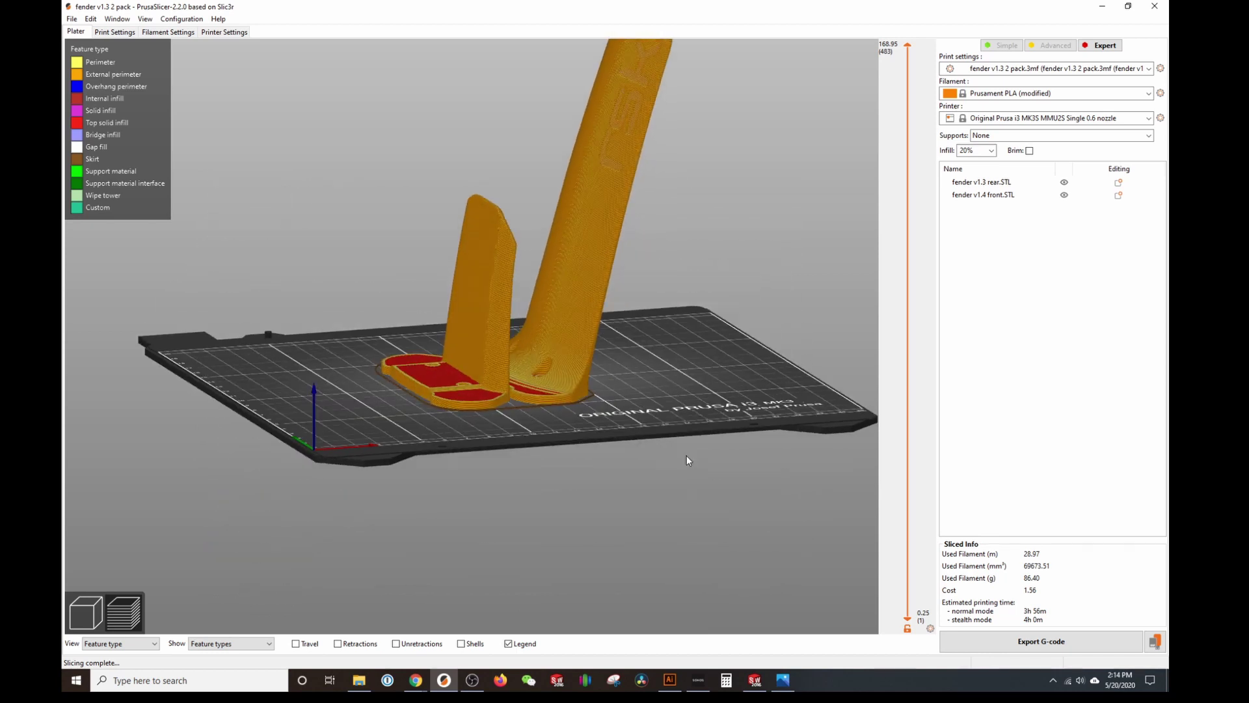
- Switch to PrusaSlicer, inspect the sliced front and rear fenders from above and below the print bed, and return to SolidWorks
{"action": "left_click_drag", "start_coordinate": [686, 456], "coordinate": [635, 438]}
{"action": "mouse_move", "coordinate": [568, 378]}
{"action": "left_mouse_down"}
{"action": "mouse_move", "coordinate": [686, 294]}
{"action": "mouse_move", "coordinate": [548, 392]}
{"action": "left_mouse_up"}
{"action": "left_click_drag", "start_coordinate": [635, 449], "coordinate": [646, 382]}
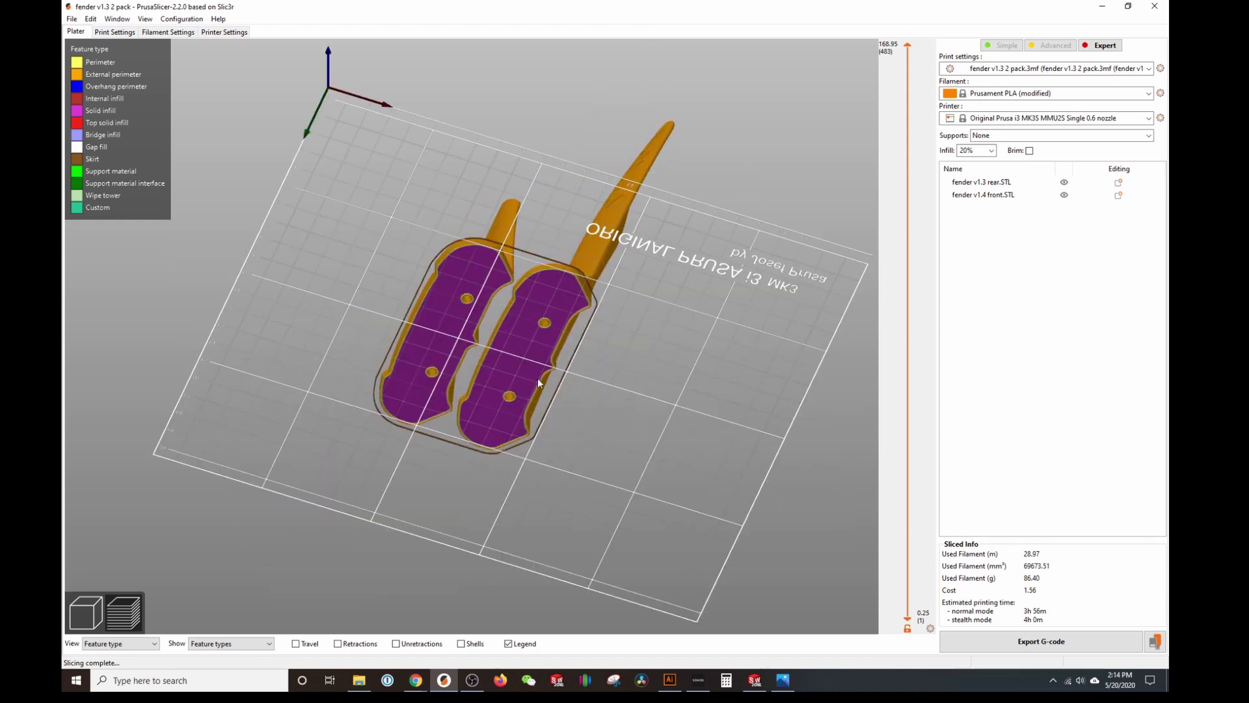
{"action": "left_click_drag", "start_coordinate": [423, 360], "coordinate": [651, 366]}
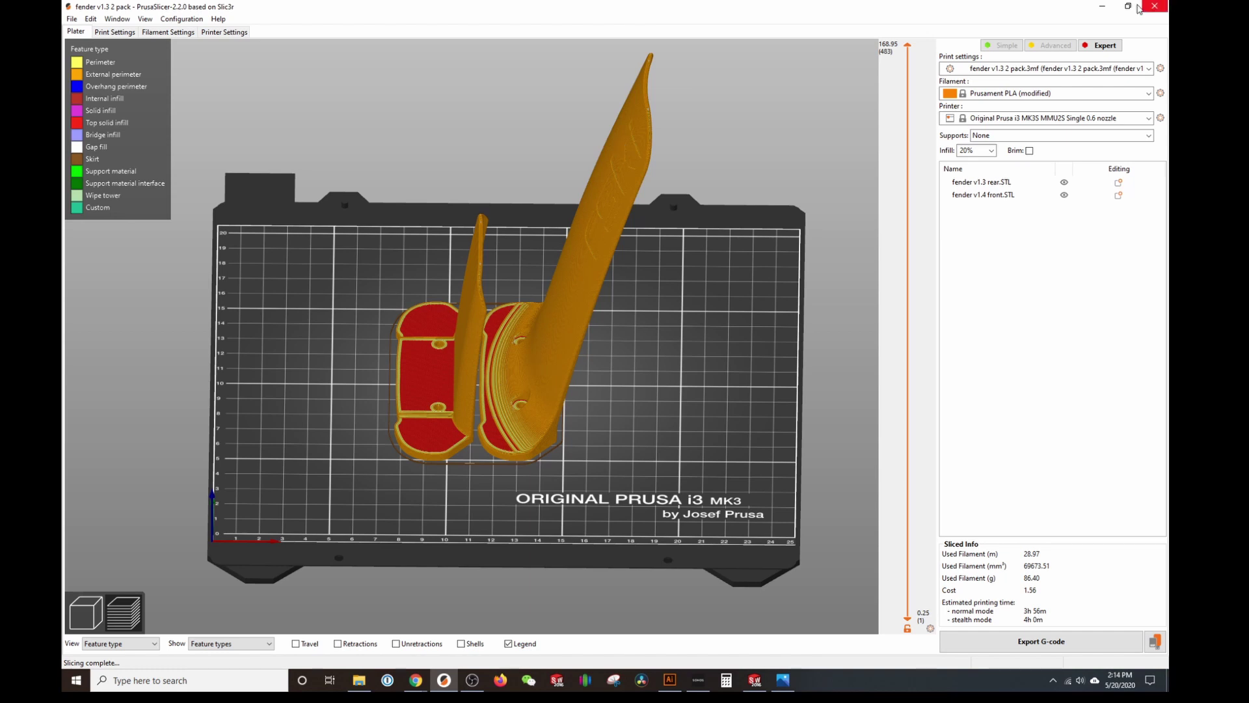
{"action": "left_click", "coordinate": [1154, 6]}
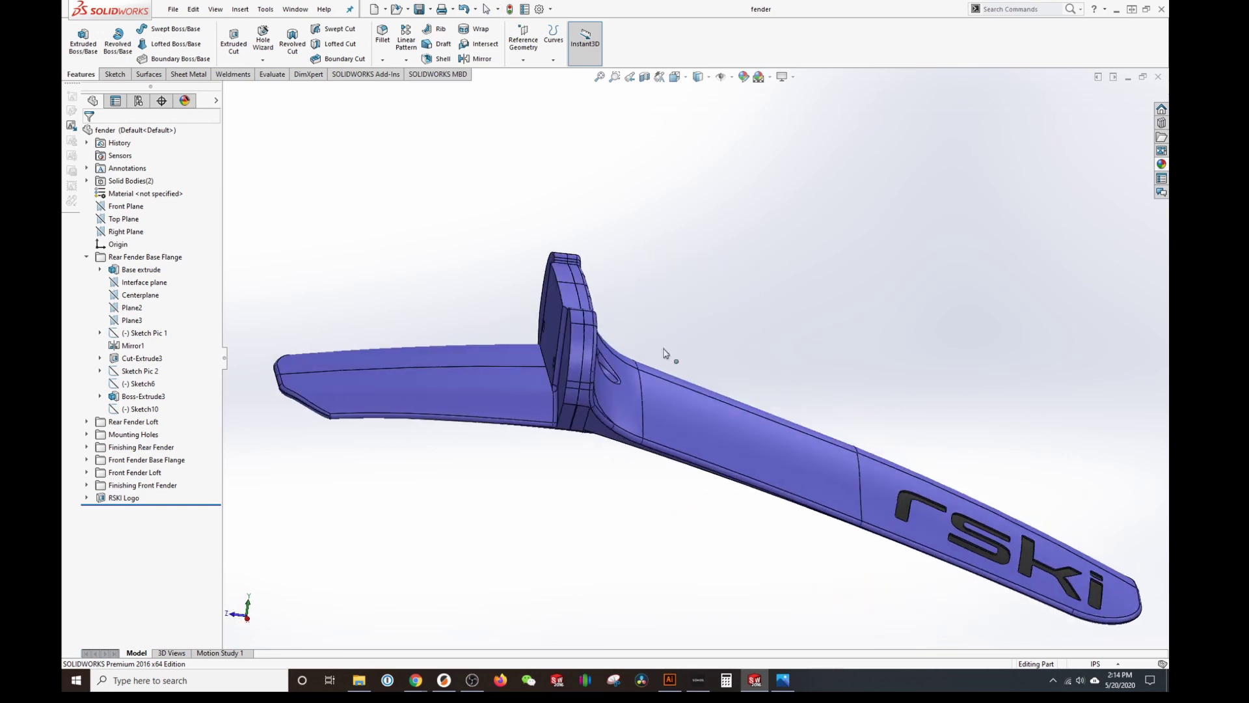
- Show the Sketch Pic 1 reference photo from the Rear Fender Base Flange folder
{"action": "scroll", "coordinate": [595, 468], "scroll_direction": "up", "scroll_amount": 3}
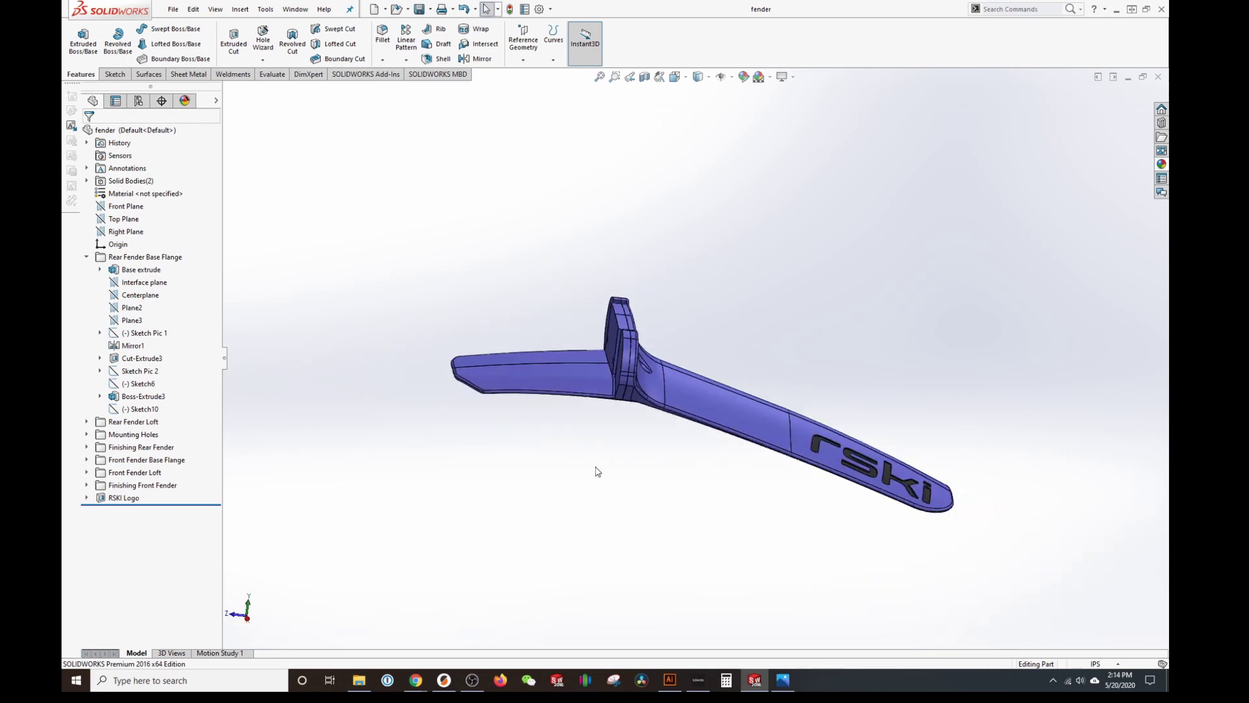
{"action": "scroll", "coordinate": [699, 352], "scroll_direction": "down", "scroll_amount": 1}
{"action": "middle_click_drag", "start_coordinate": [699, 353], "coordinate": [698, 366]}
{"action": "scroll", "coordinate": [508, 304], "scroll_direction": "up", "scroll_amount": 3}
{"action": "scroll", "coordinate": [776, 380], "scroll_direction": "down", "scroll_amount": 2}
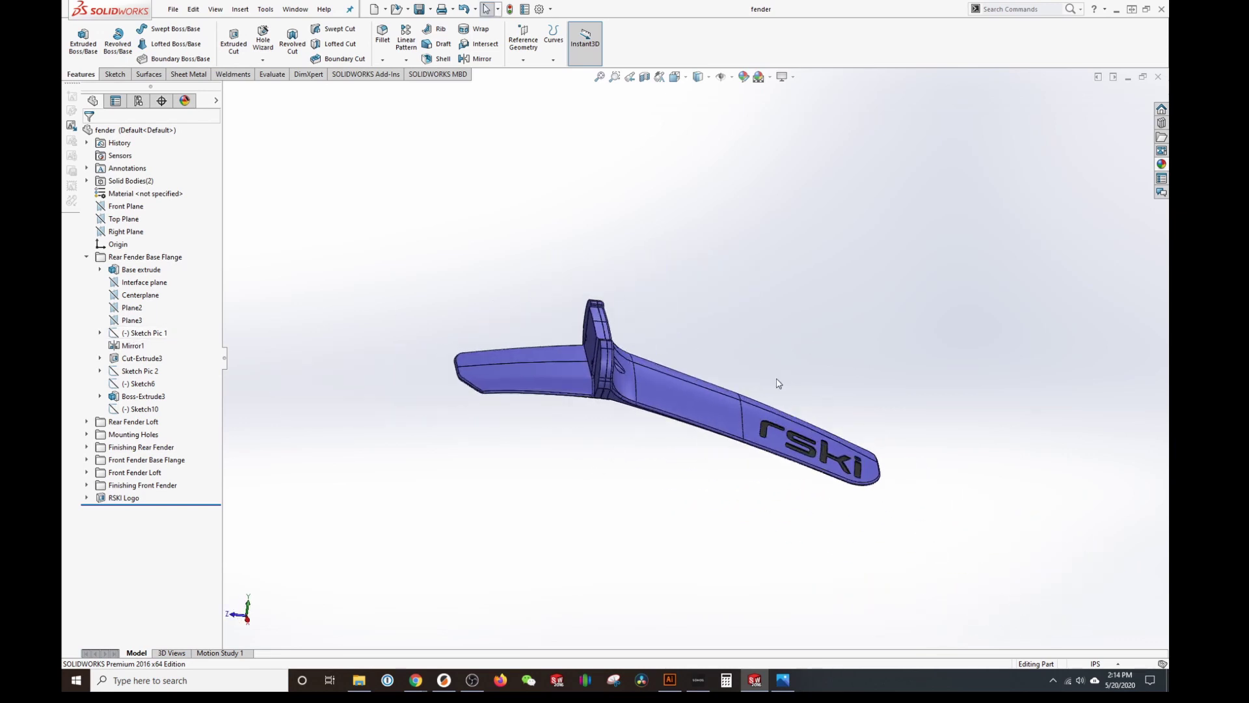
{"action": "right_click", "coordinate": [139, 333]}
{"action": "left_click", "coordinate": [154, 300]}
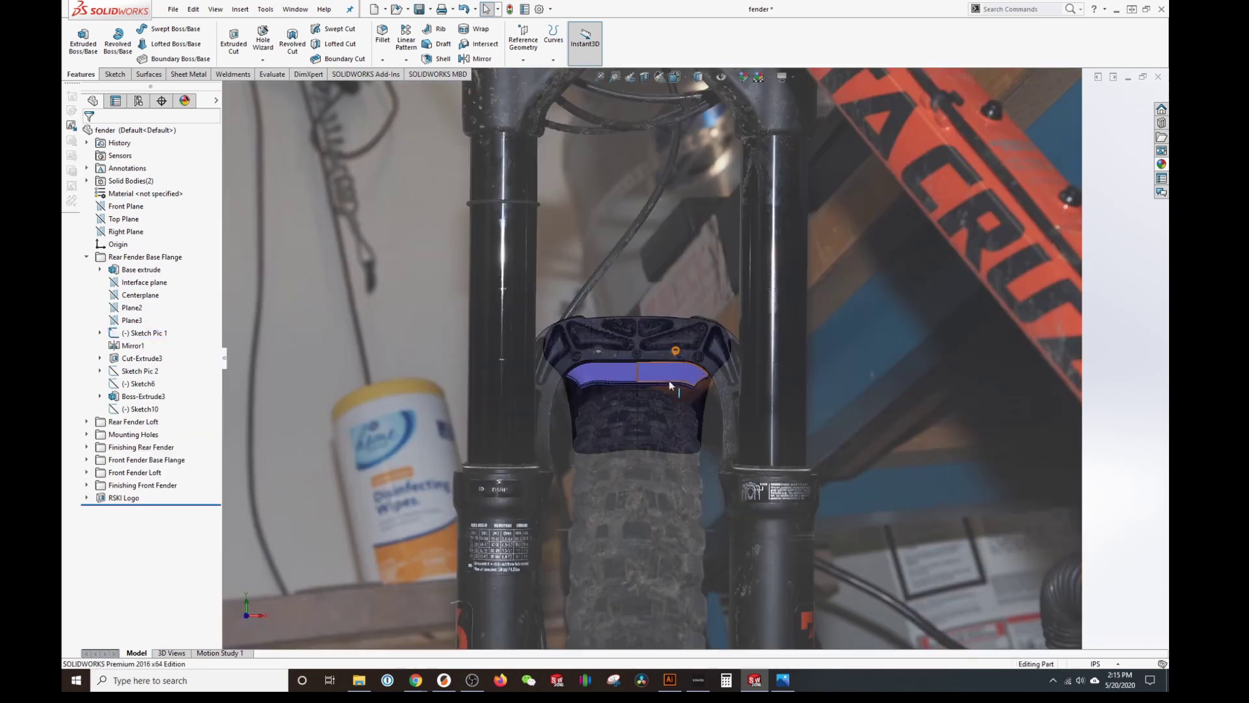
- Measure the center distance between the two mounting holes in the front view over the fork photo
{"action": "scroll", "coordinate": [669, 380], "scroll_direction": "up", "scroll_amount": 2}
{"action": "scroll", "coordinate": [662, 333], "scroll_direction": "down", "scroll_amount": 5}
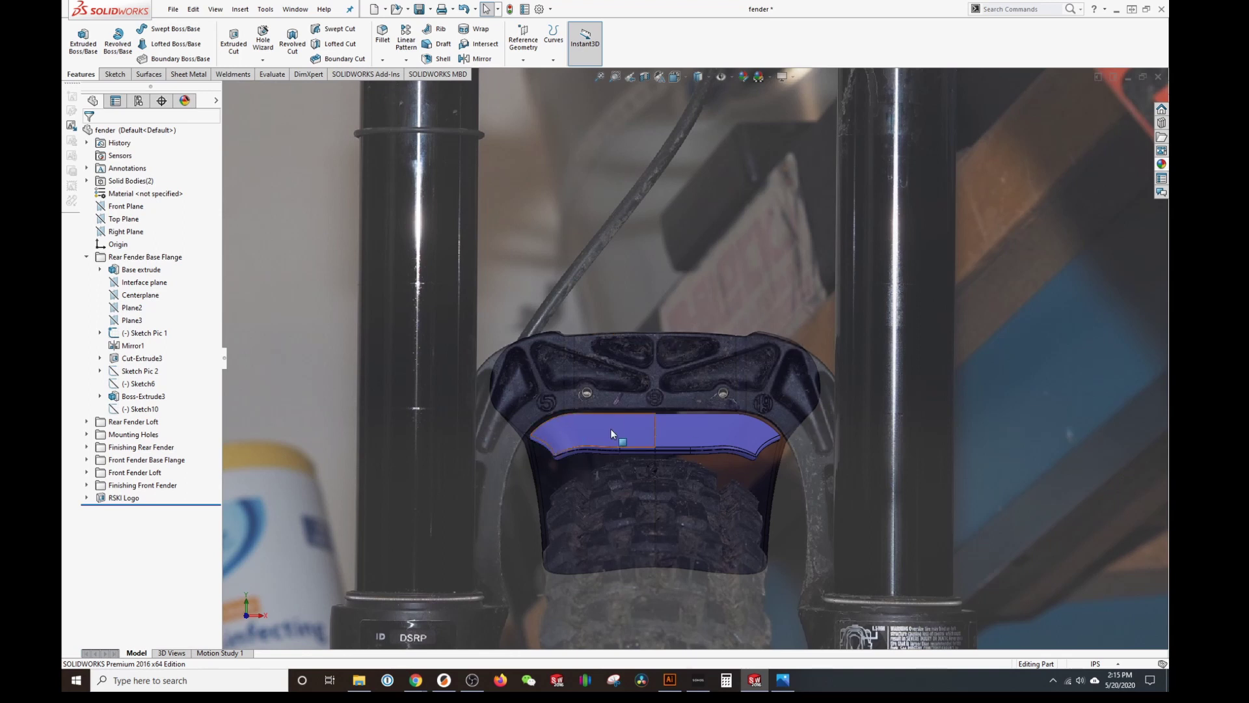
{"action": "scroll", "coordinate": [727, 392], "scroll_direction": "down", "scroll_amount": 5}
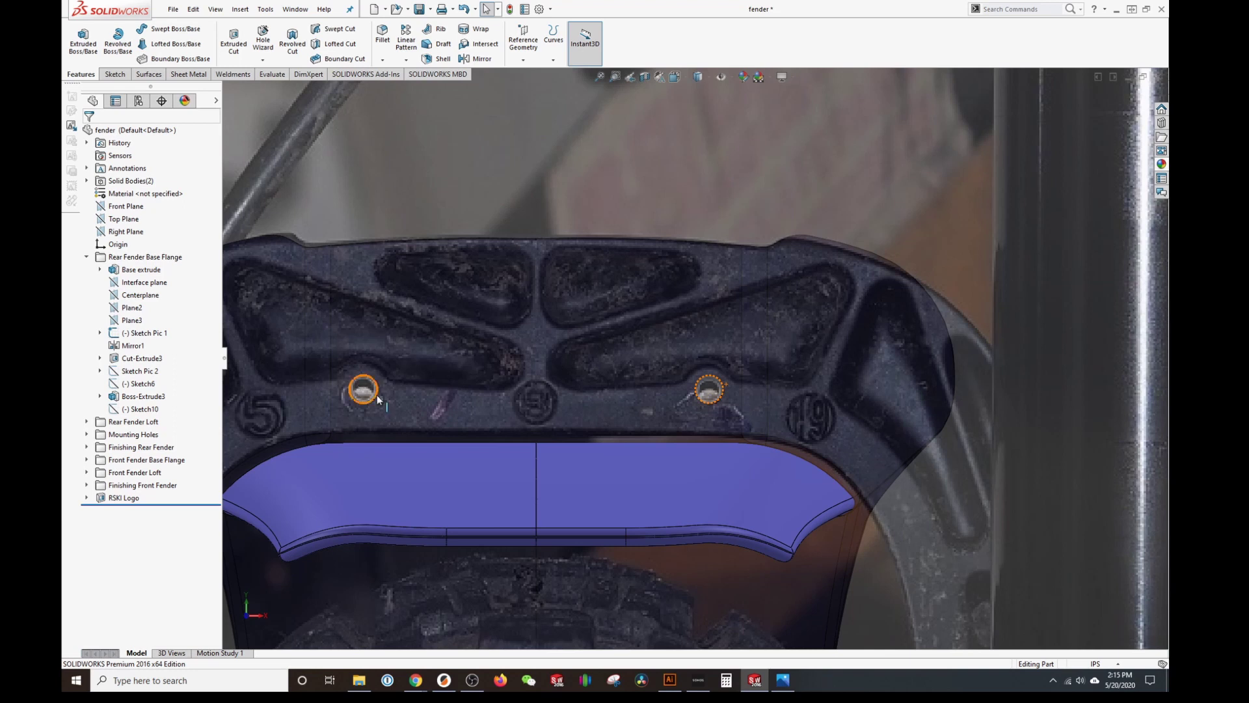
{"action": "scroll", "coordinate": [713, 380], "scroll_direction": "up", "scroll_amount": 3}
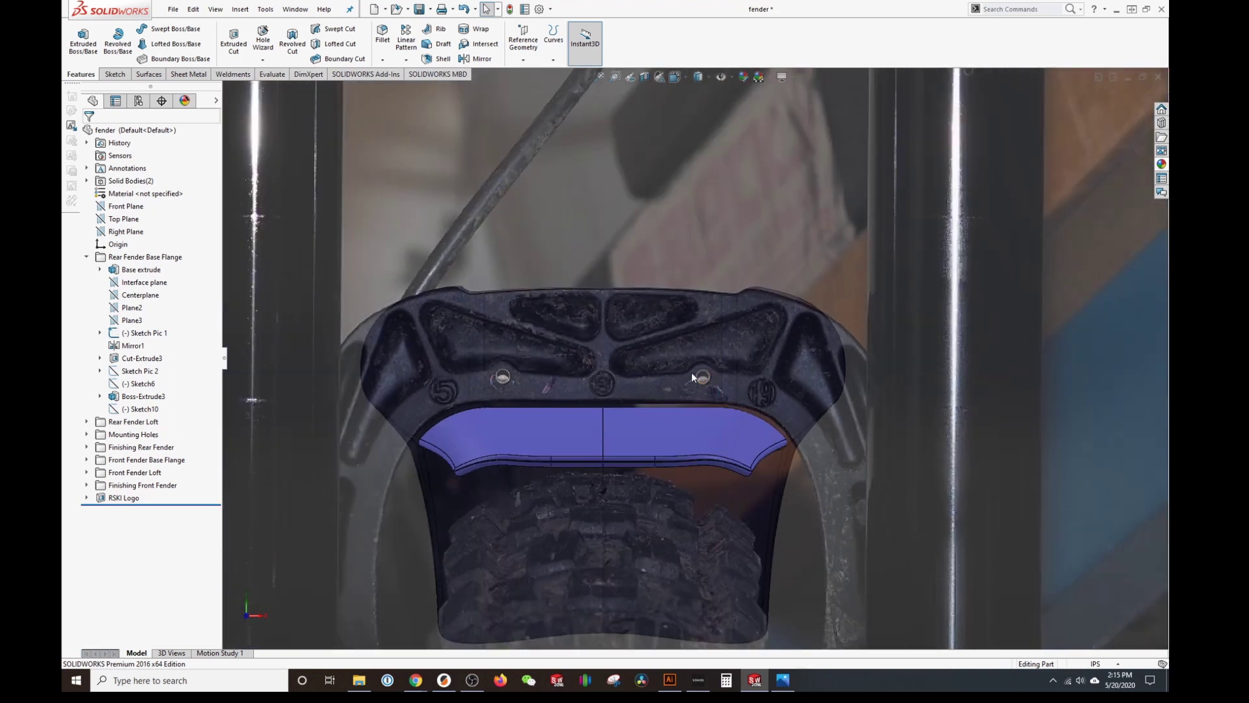
{"action": "scroll", "coordinate": [694, 378], "scroll_direction": "down", "scroll_amount": 2}
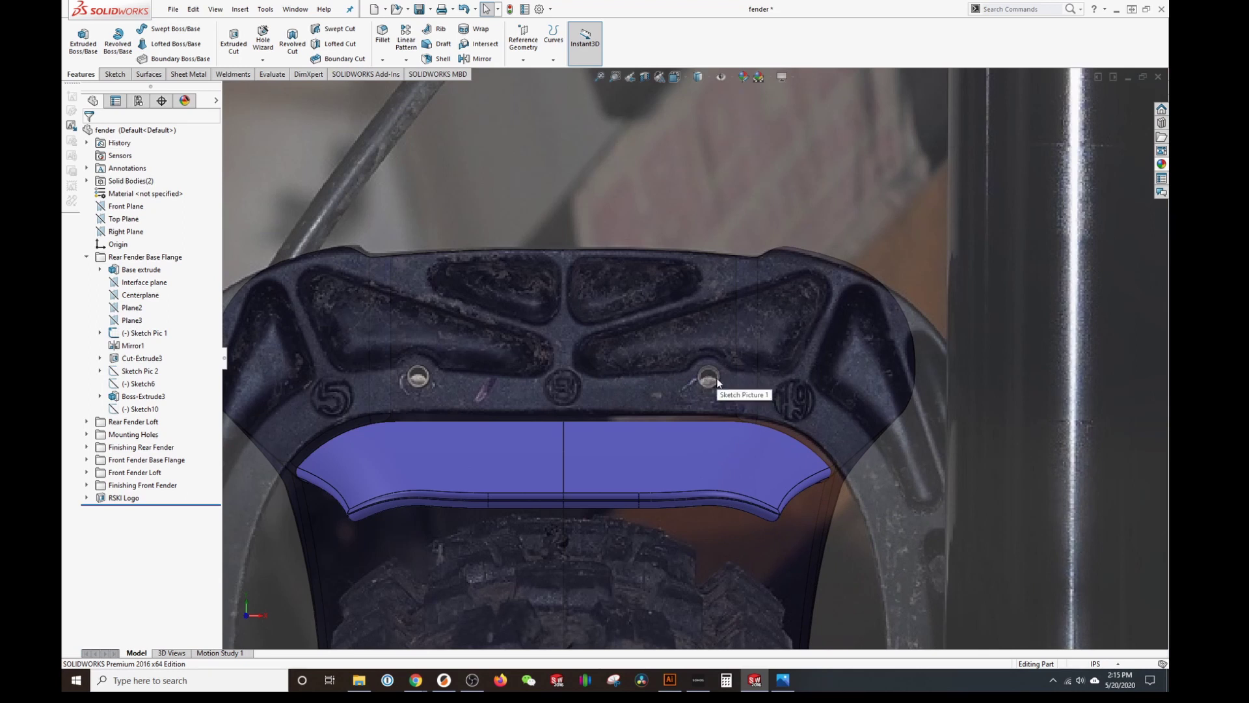
{"action": "scroll", "coordinate": [715, 385], "scroll_direction": "up", "scroll_amount": 4}
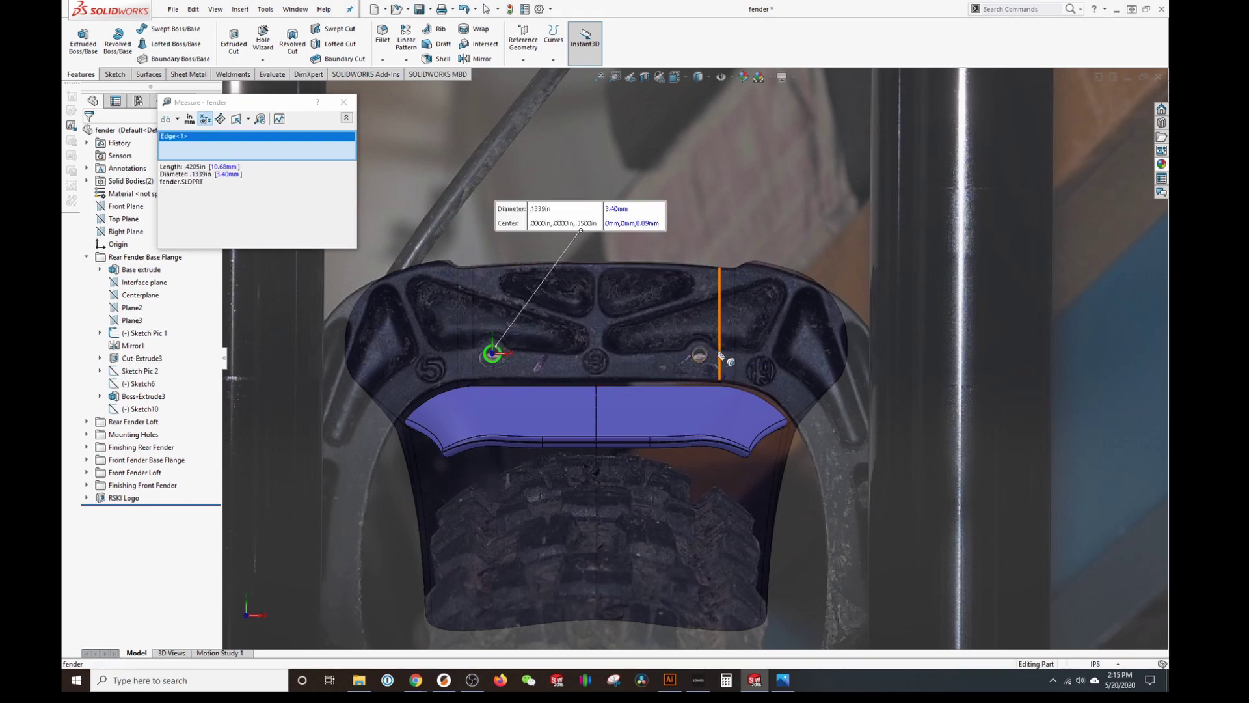
{"action": "left_click", "coordinate": [700, 353]}
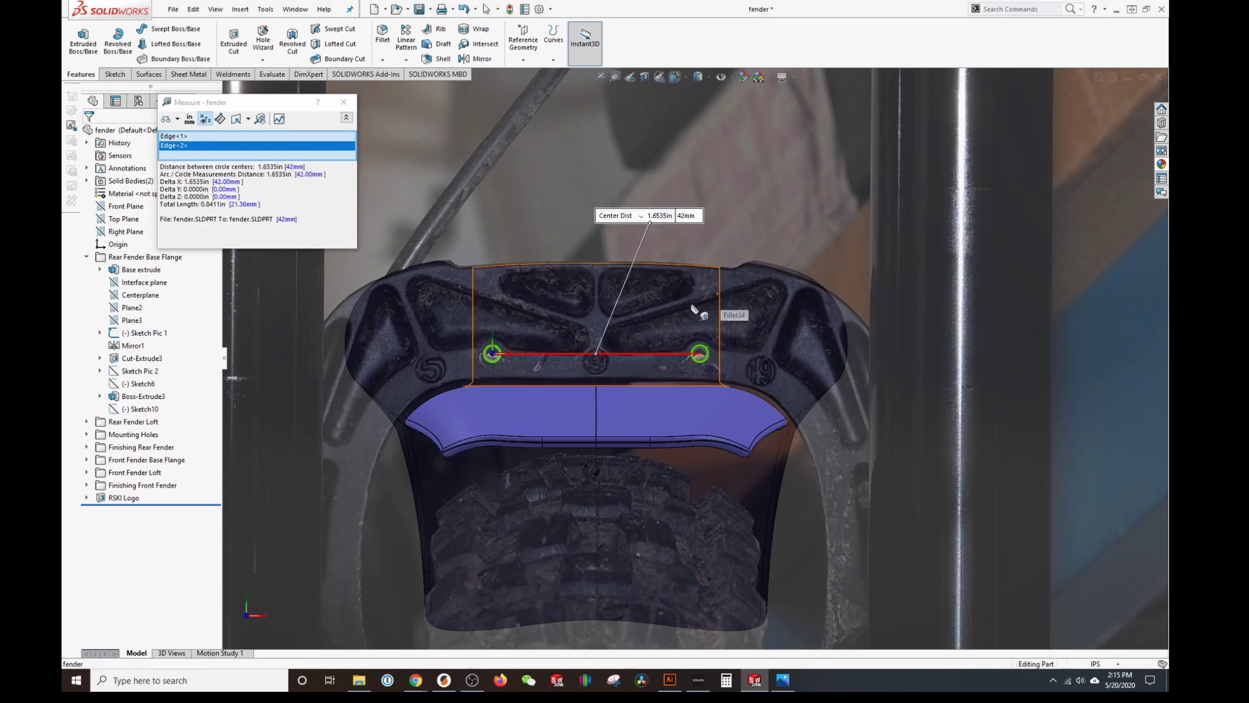
{"action": "key", "text": "Escape"}
- Try to scale the front fork picture down to about 14.65 in by 10.99 in with the aspect ratio locked
{"action": "scroll", "coordinate": [683, 321], "scroll_direction": "up", "scroll_amount": 2}
{"action": "scroll", "coordinate": [651, 329], "scroll_direction": "up", "scroll_amount": 4}
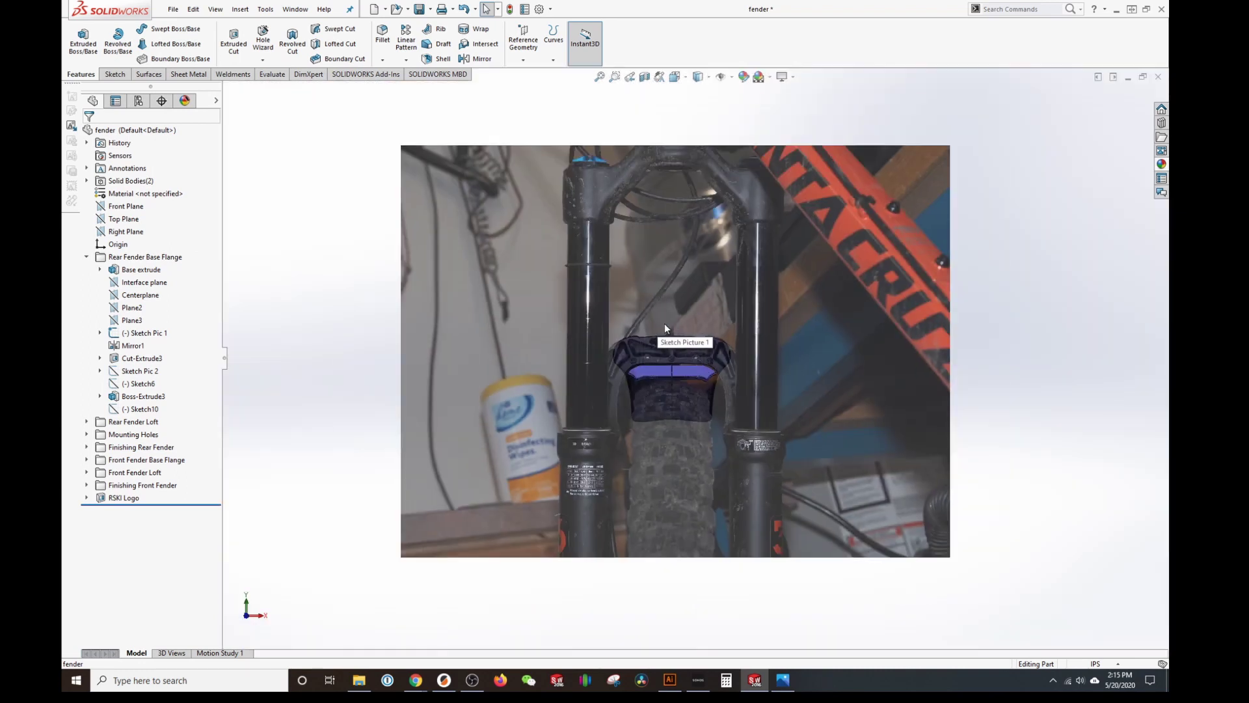
{"action": "double_click", "coordinate": [787, 286]}
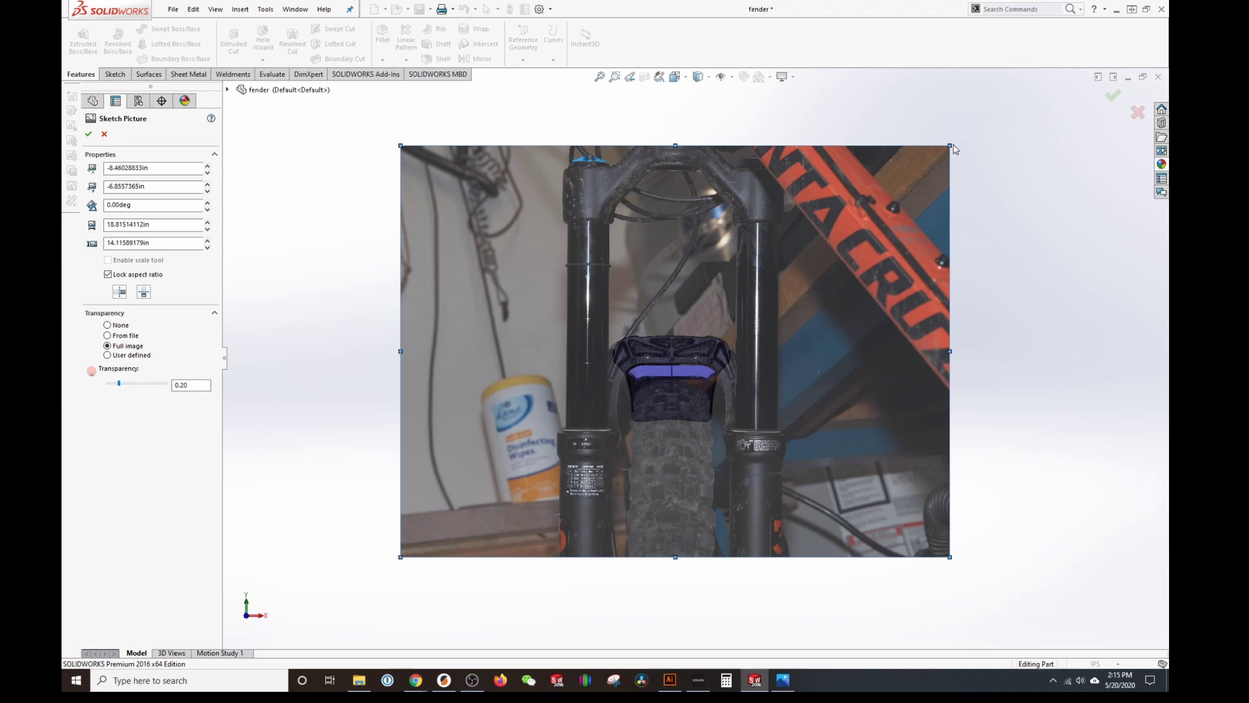
{"action": "mouse_move", "coordinate": [952, 152]}
{"action": "left_mouse_down"}
{"action": "mouse_move", "coordinate": [894, 193]}
{"action": "mouse_move", "coordinate": [985, 139]}
{"action": "mouse_move", "coordinate": [931, 177]}
{"action": "mouse_move", "coordinate": [987, 118]}
{"action": "mouse_move", "coordinate": [913, 155]}
{"action": "mouse_move", "coordinate": [858, 224]}
{"action": "mouse_move", "coordinate": [1031, 84]}
{"action": "mouse_move", "coordinate": [827, 265]}
{"action": "left_mouse_up"}
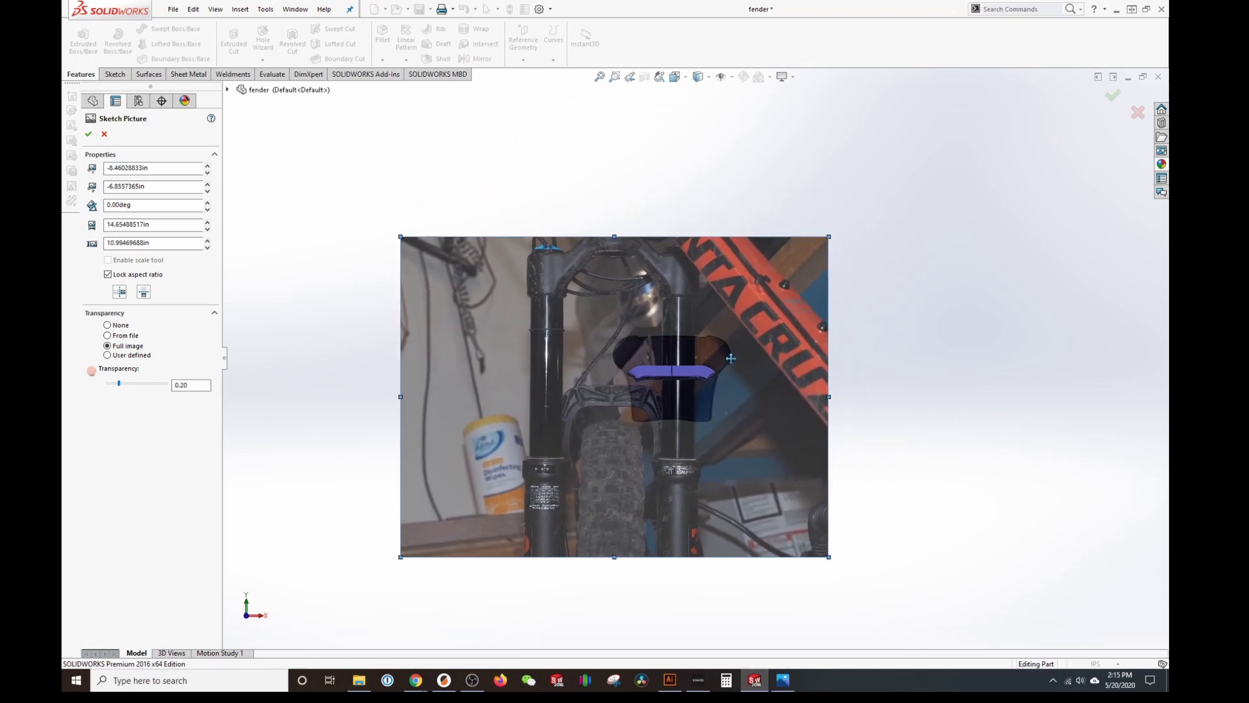
{"action": "left_click", "coordinate": [104, 134]}
- Compare the fender outline with the front fork photo, and show the Sketch Pic 2 side photo of the bike
{"action": "scroll", "coordinate": [599, 357], "scroll_direction": "down", "scroll_amount": 4}
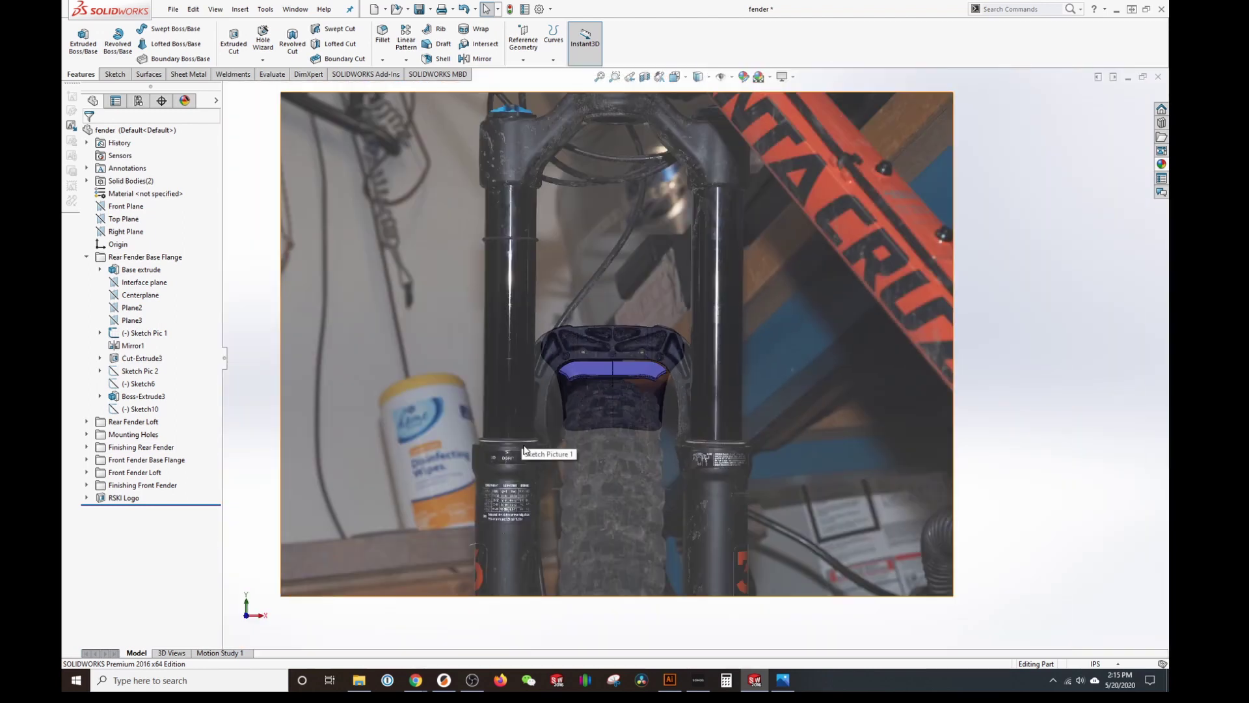
{"action": "scroll", "coordinate": [575, 345], "scroll_direction": "up", "scroll_amount": 1}
{"action": "scroll", "coordinate": [591, 330], "scroll_direction": "down", "scroll_amount": 5}
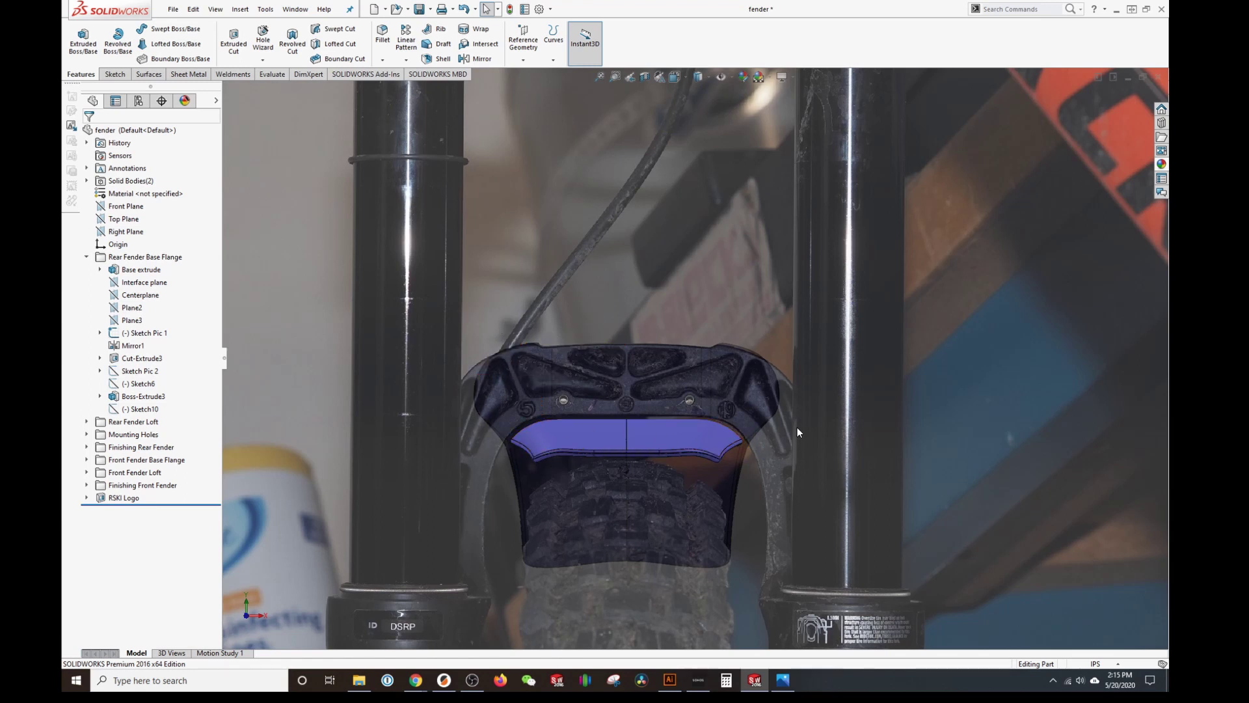
{"action": "scroll", "coordinate": [728, 404], "scroll_direction": "up", "scroll_amount": 4}
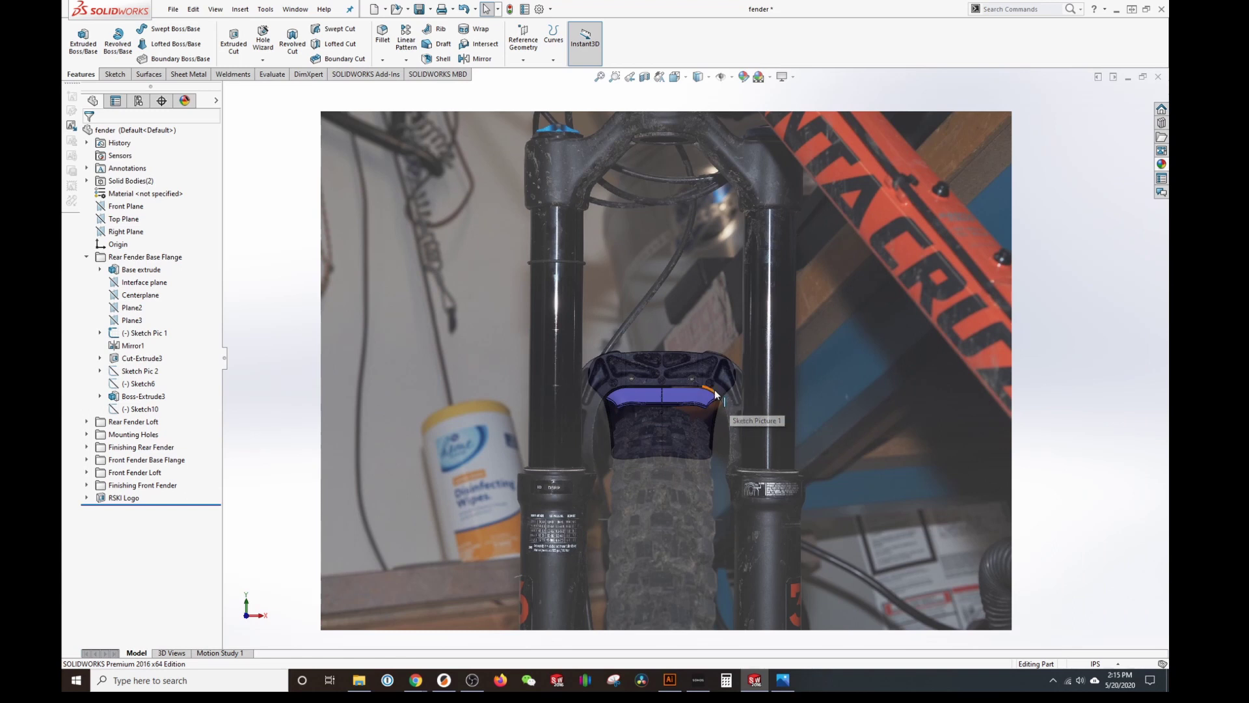
{"action": "mouse_move", "coordinate": [641, 374]}
{"action": "middle_mouse_down"}
{"action": "mouse_move", "coordinate": [533, 381]}
{"action": "mouse_move", "coordinate": [741, 366]}
{"action": "mouse_move", "coordinate": [547, 371]}
{"action": "mouse_move", "coordinate": [650, 363]}
{"action": "middle_mouse_up"}
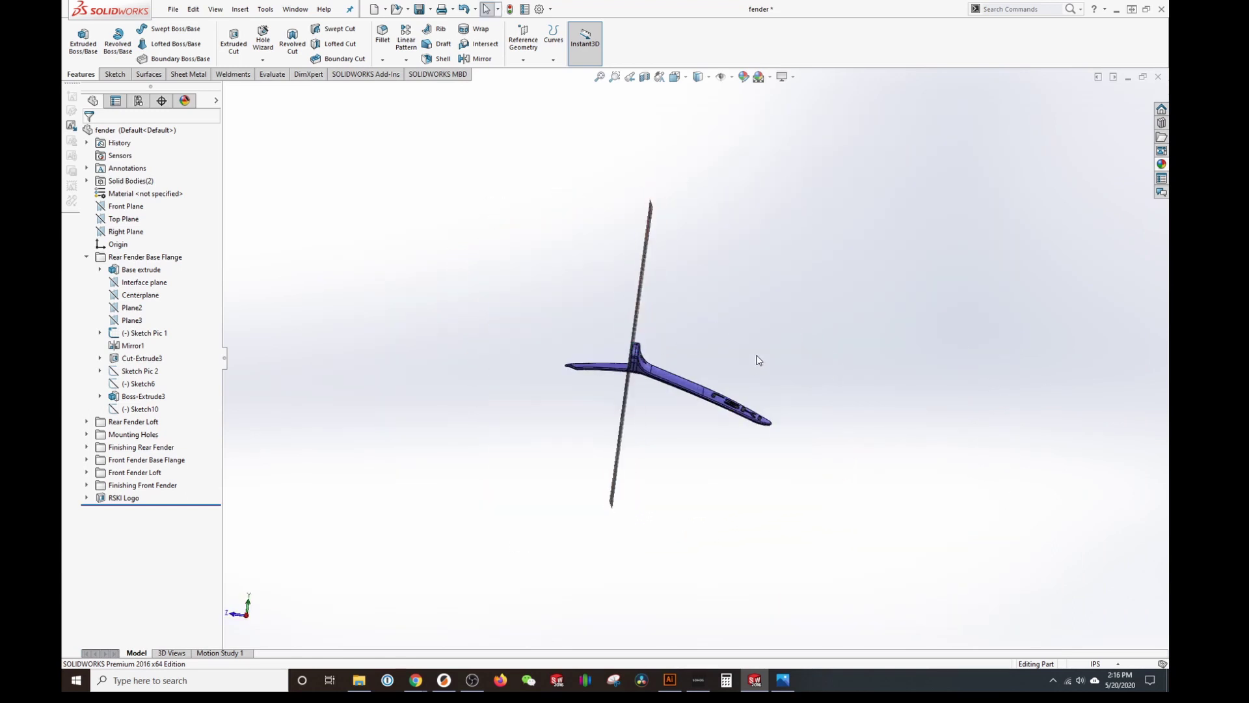
{"action": "key", "text": "ctrl+4"}
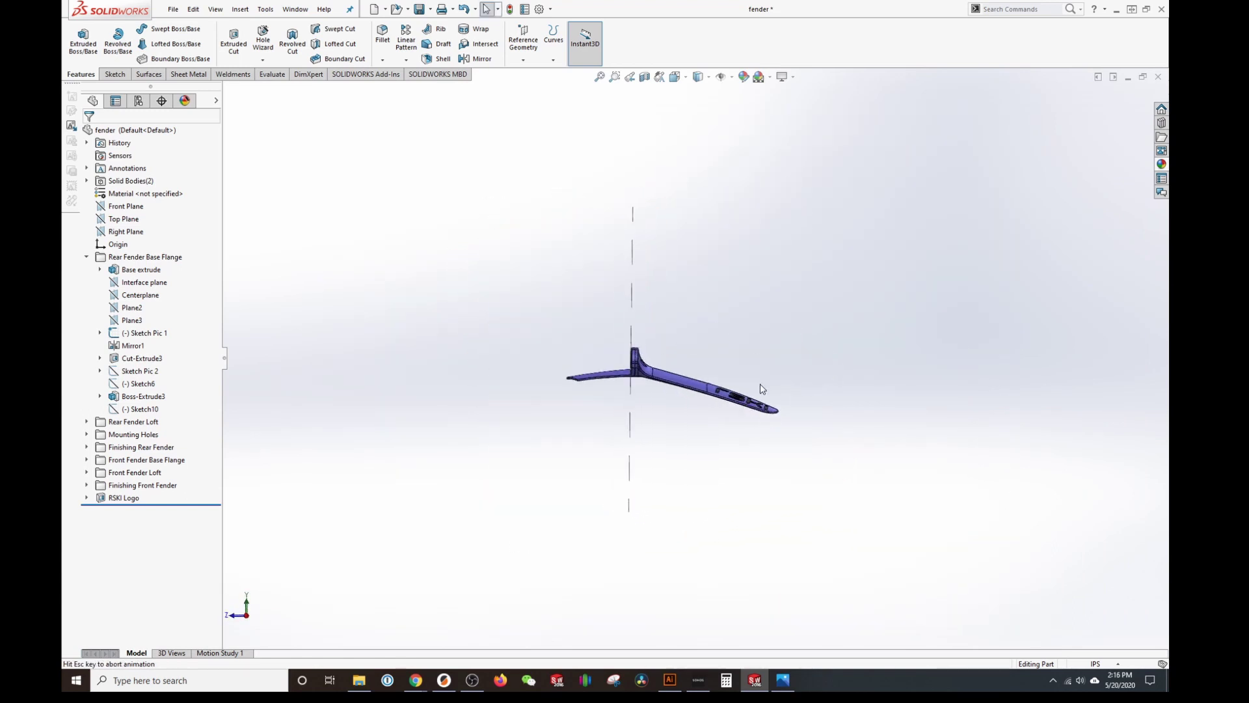
{"action": "right_click", "coordinate": [138, 376]}
{"action": "left_click", "coordinate": [144, 346]}
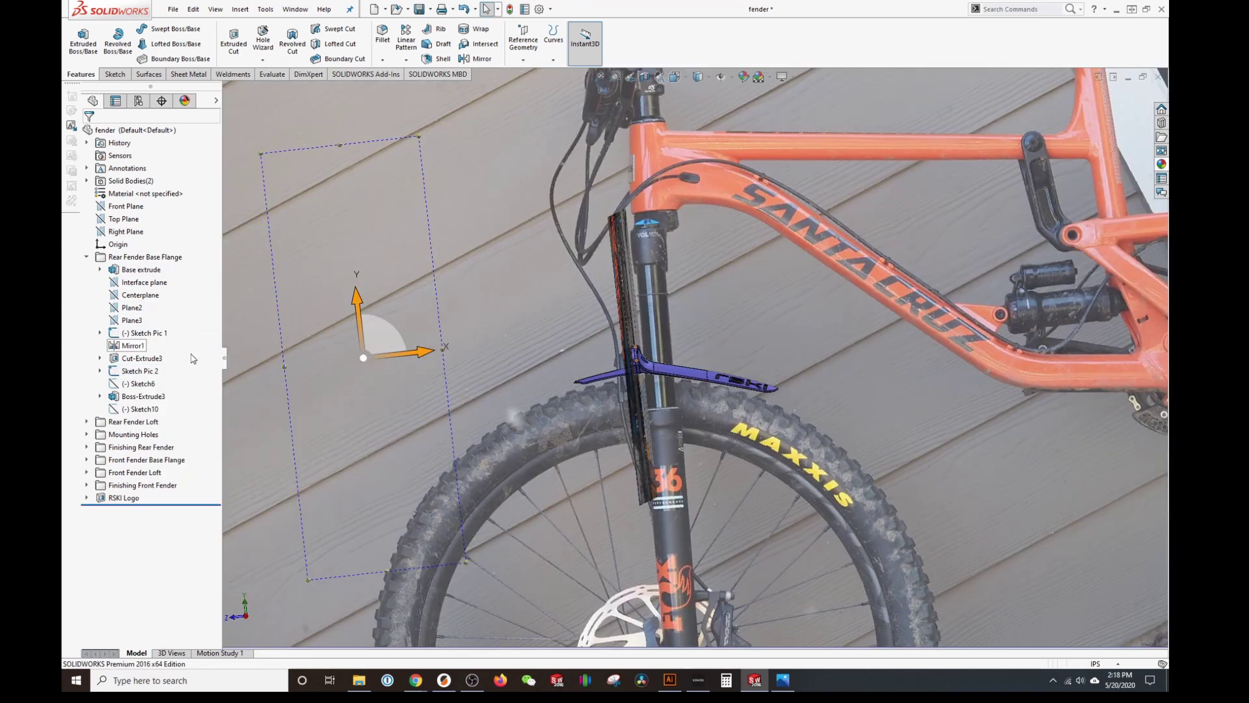
- Examine how the fender sits against the fork, front tire and wheel in the bike's side photo
{"action": "scroll", "coordinate": [647, 277], "scroll_direction": "up", "scroll_amount": 6}
{"action": "left_click", "coordinate": [666, 207]}
{"action": "scroll", "coordinate": [704, 345], "scroll_direction": "down", "scroll_amount": 4}
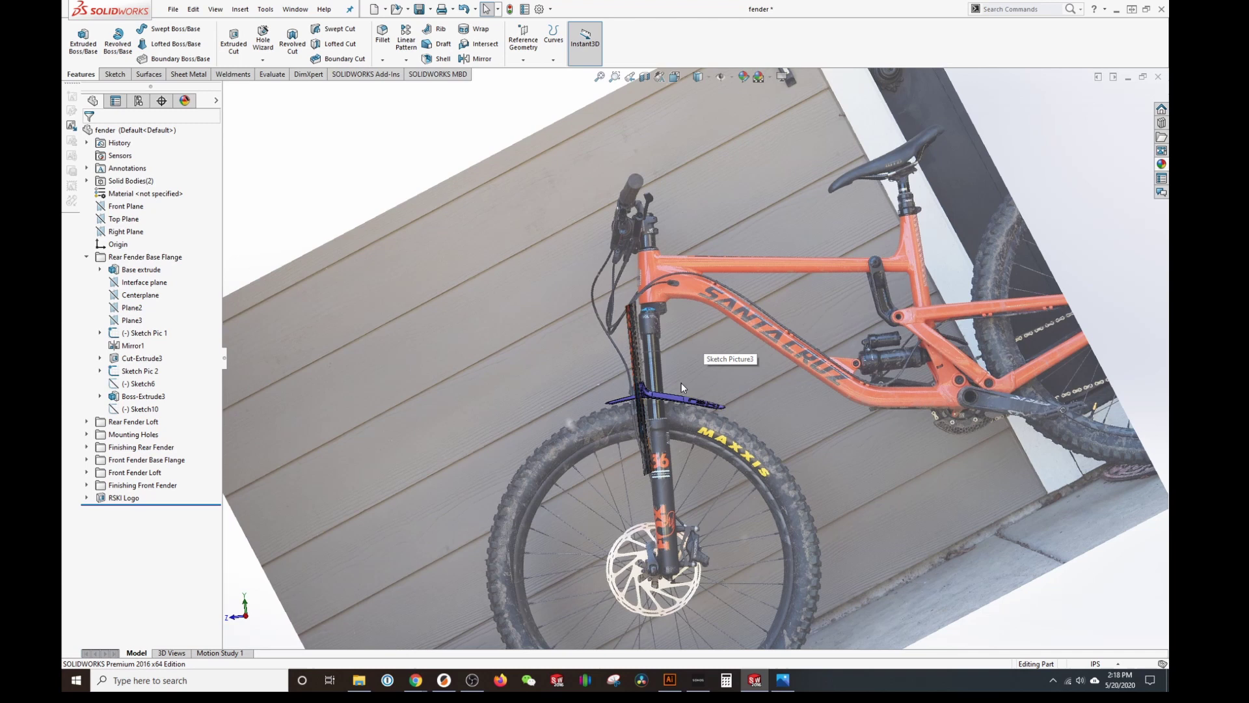
{"action": "scroll", "coordinate": [681, 382], "scroll_direction": "up", "scroll_amount": 3}
{"action": "middle_click_drag", "start_coordinate": [1000, 358], "coordinate": [1010, 382]}
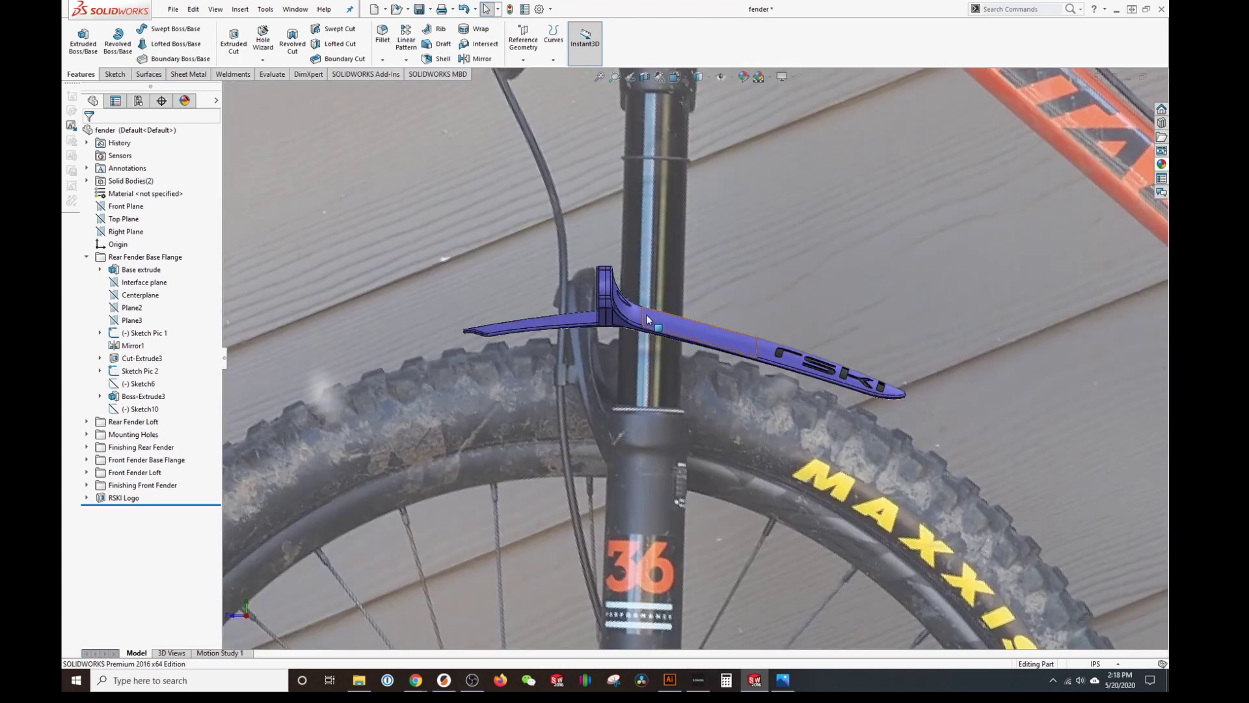
{"action": "scroll", "coordinate": [648, 319], "scroll_direction": "up", "scroll_amount": 3}
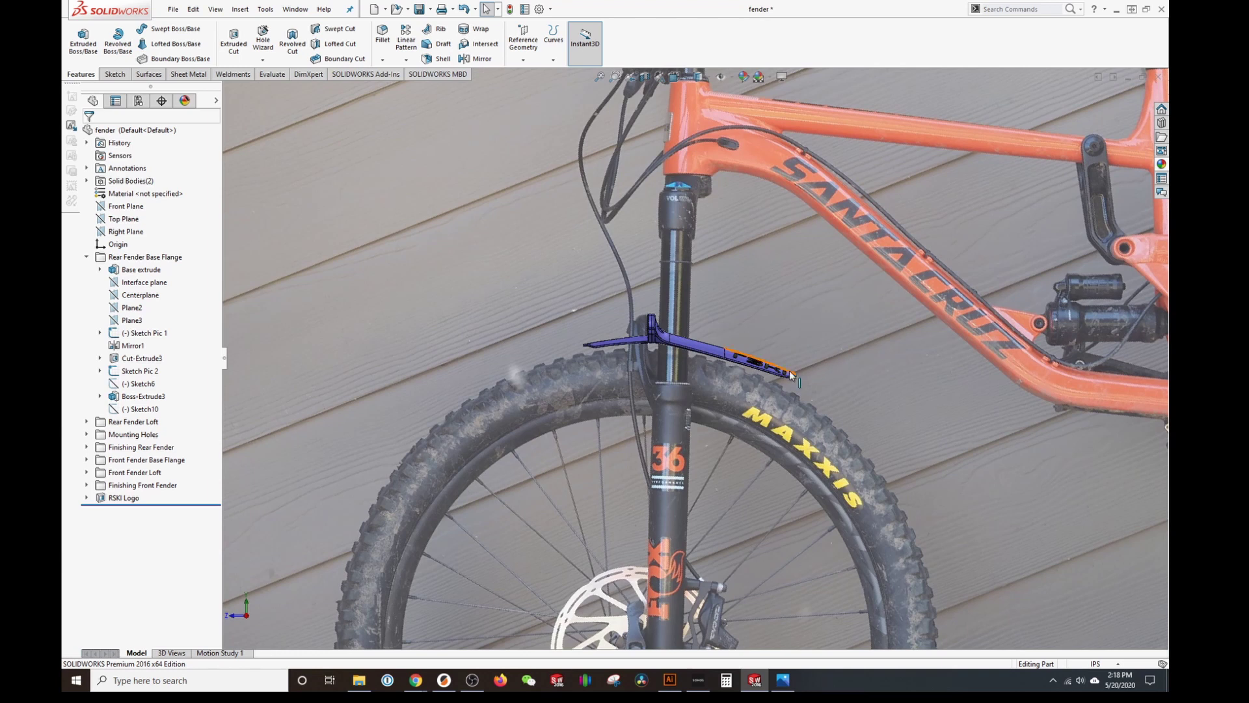
{"action": "scroll", "coordinate": [748, 397], "scroll_direction": "up", "scroll_amount": 3}
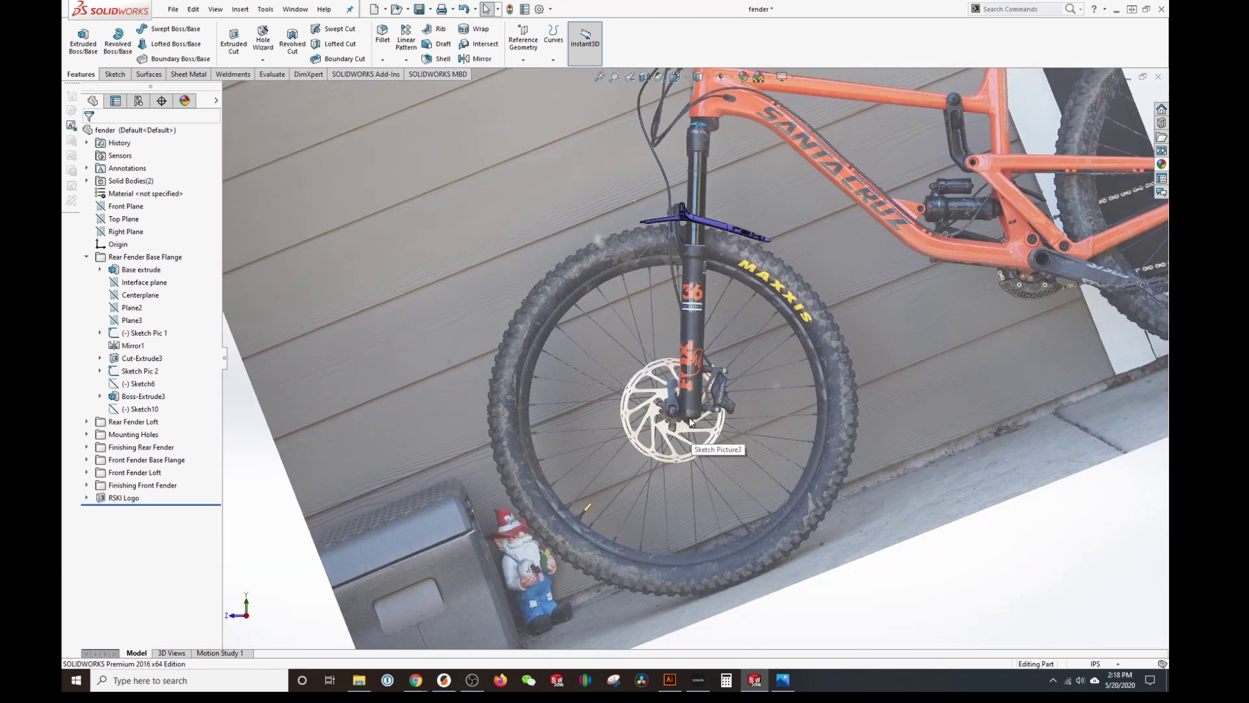
{"action": "scroll", "coordinate": [690, 422], "scroll_direction": "up", "scroll_amount": 2}
{"action": "scroll", "coordinate": [711, 300], "scroll_direction": "down", "scroll_amount": 6}
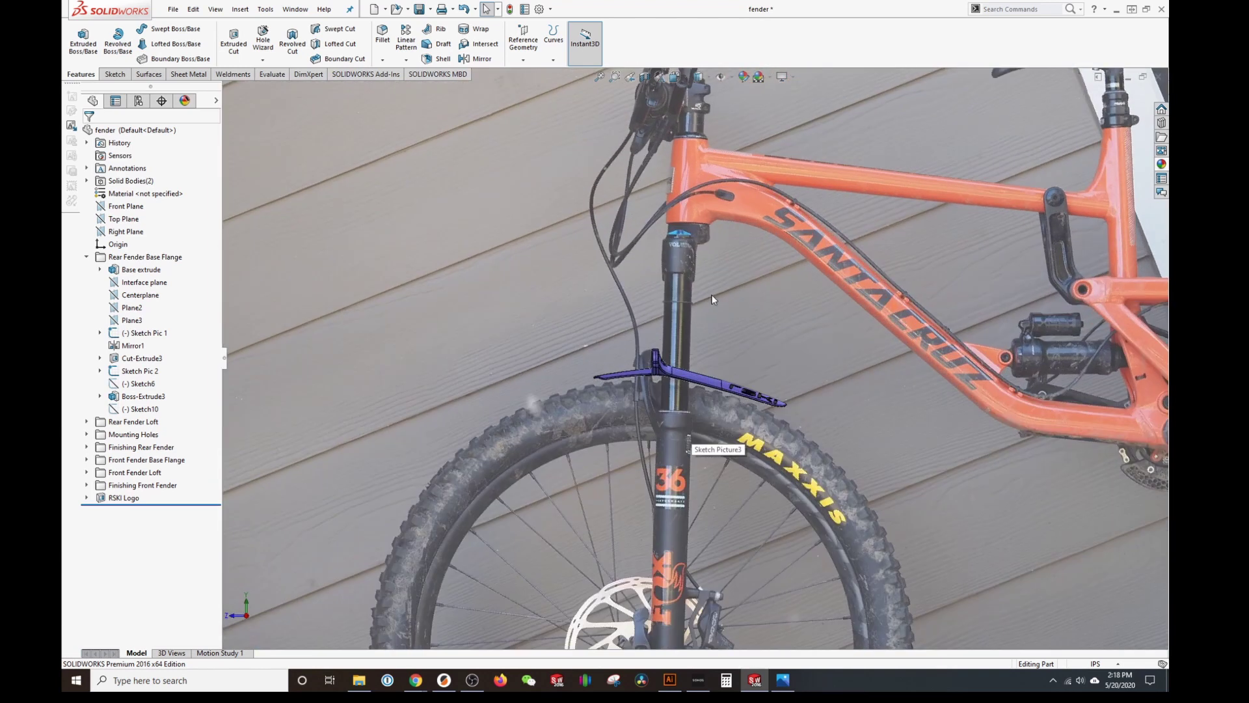
- Review the size, rotation and transparency properties of the bike side photo and close them
{"action": "scroll", "coordinate": [712, 296], "scroll_direction": "up", "scroll_amount": 4}
{"action": "scroll", "coordinate": [701, 379], "scroll_direction": "down", "scroll_amount": 4}
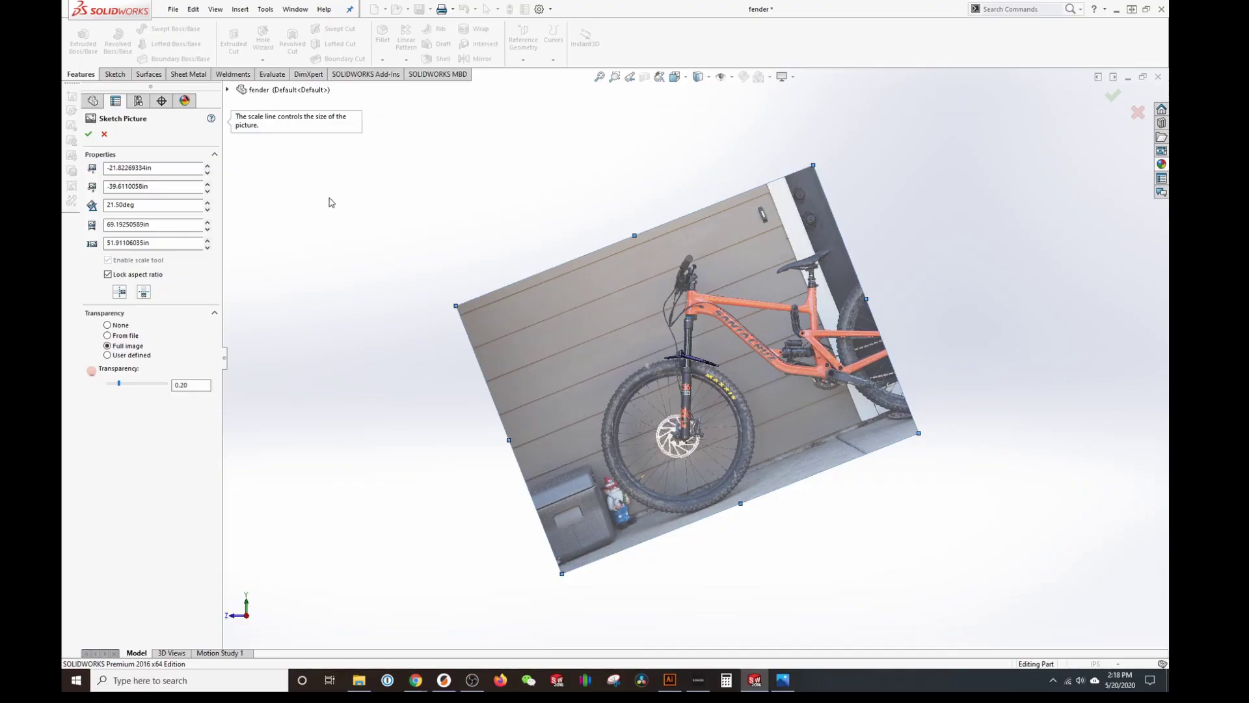
{"action": "left_click", "coordinate": [104, 134]}
- Inspect the fender's clearance to the front tire and fork against the reference photo from both sides of the bike
{"action": "scroll", "coordinate": [644, 362], "scroll_direction": "down", "scroll_amount": 3}
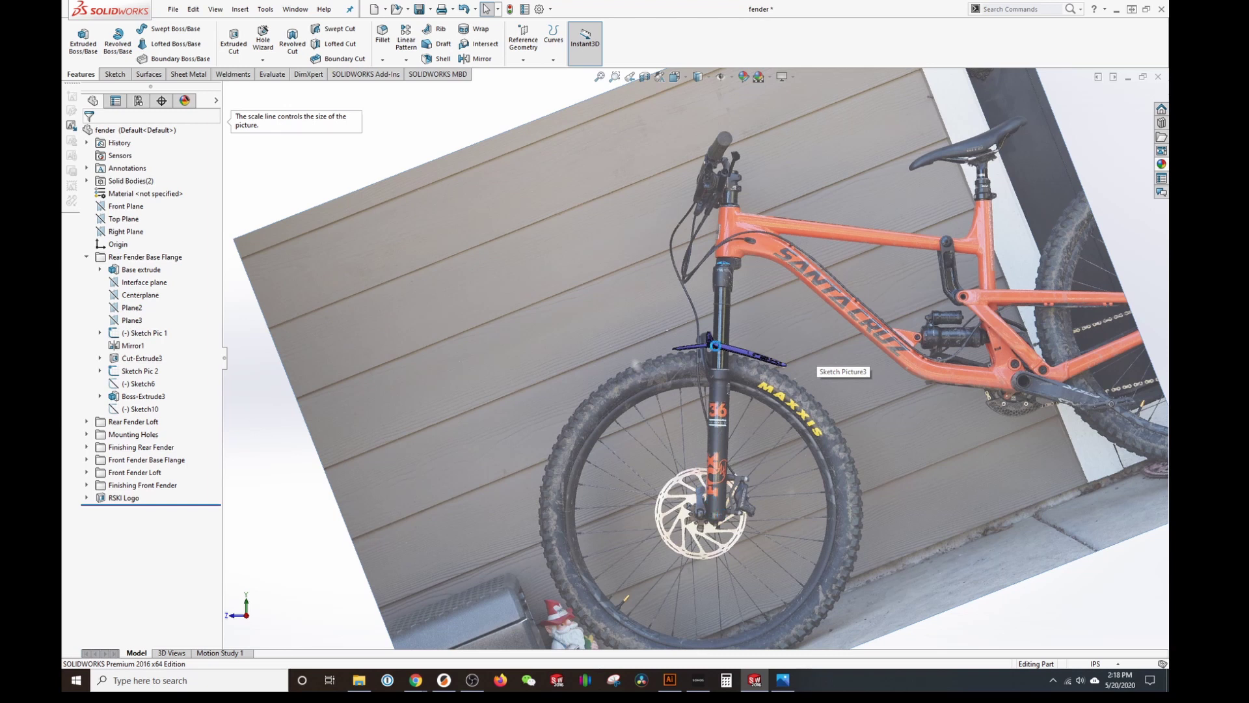
{"action": "scroll", "coordinate": [729, 396], "scroll_direction": "up", "scroll_amount": 3}
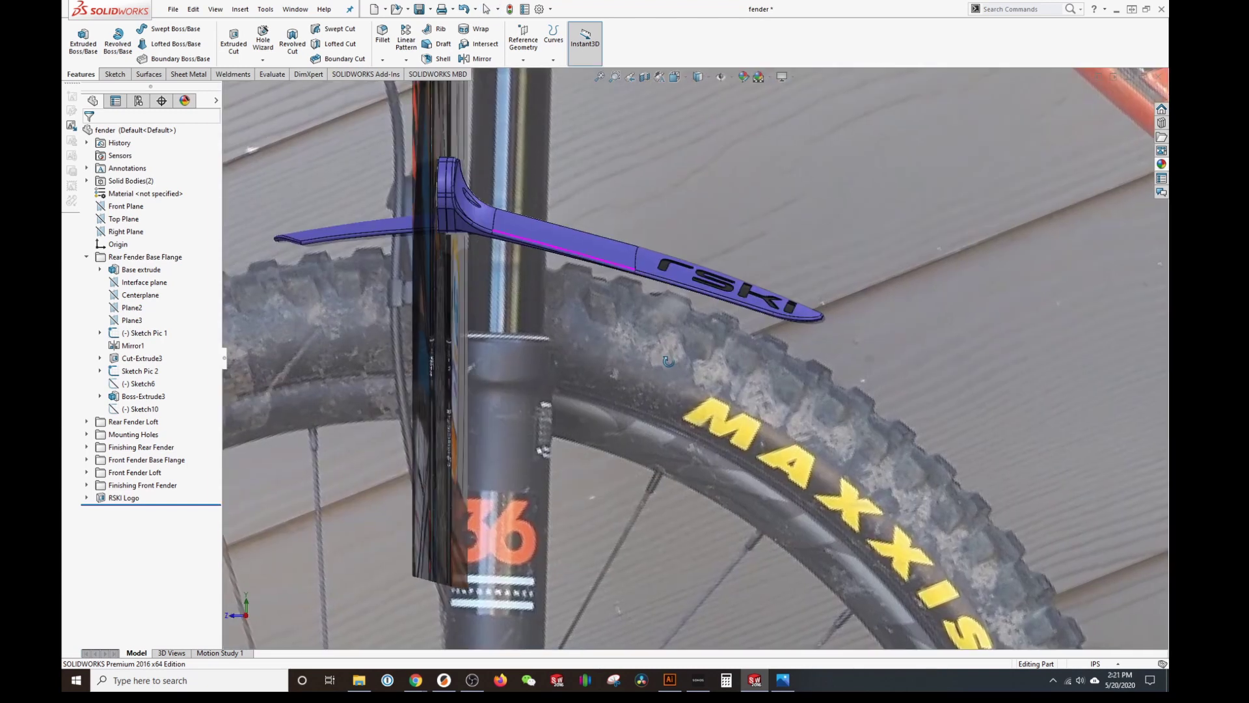
{"action": "scroll", "coordinate": [628, 349], "scroll_direction": "down", "scroll_amount": 1}
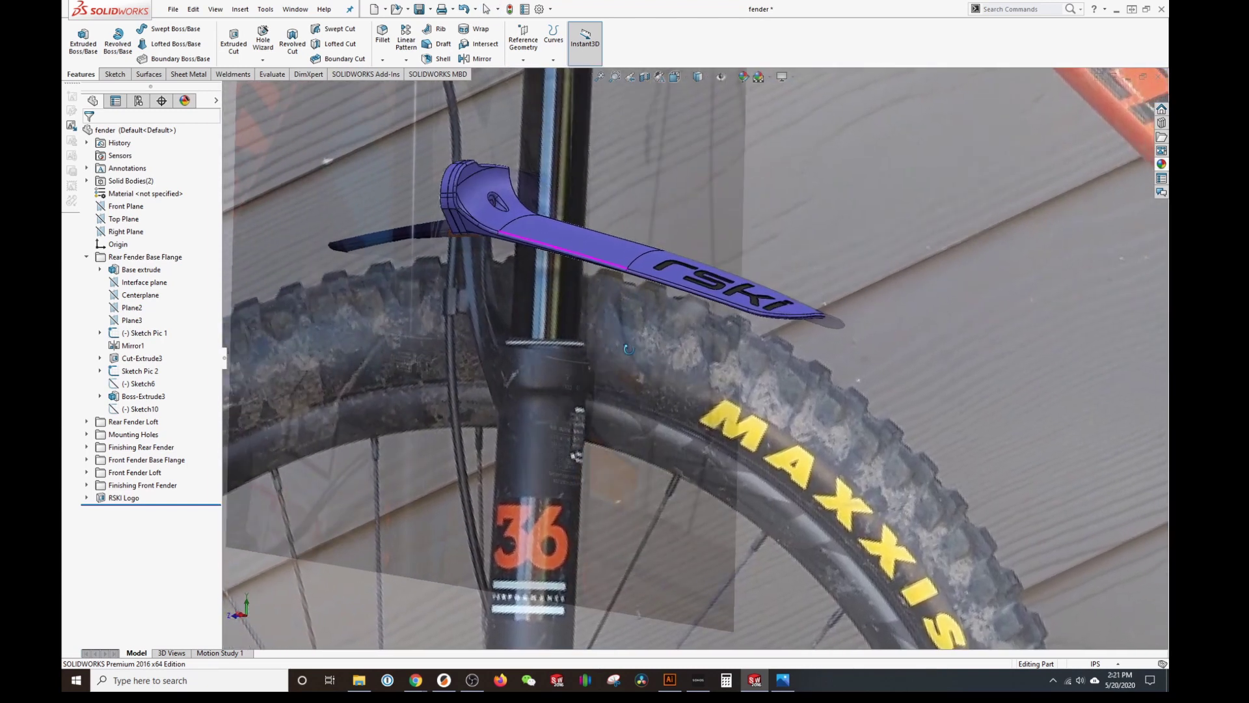
{"action": "scroll", "coordinate": [628, 349], "scroll_direction": "up", "scroll_amount": 2}
{"action": "middle_click_drag", "start_coordinate": [589, 355], "coordinate": [455, 382]}
{"action": "right_click_drag", "start_coordinate": [1028, 492], "coordinate": [665, 384]}
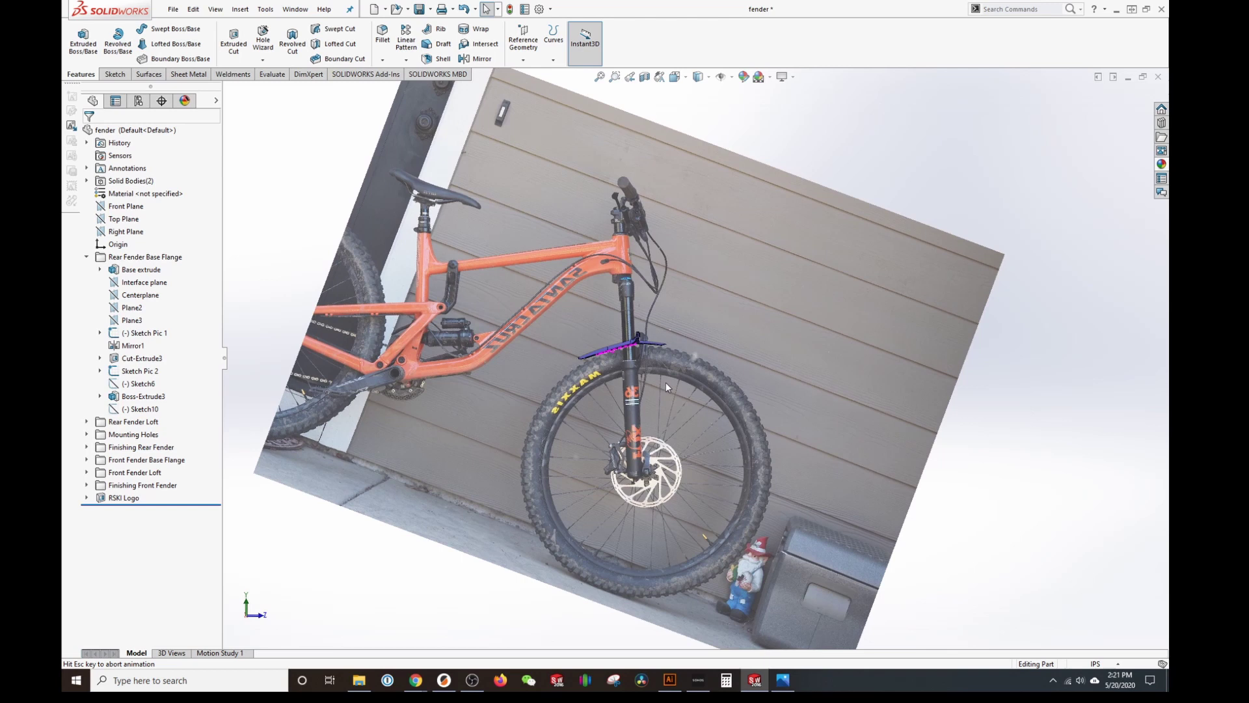
{"action": "scroll", "coordinate": [666, 381], "scroll_direction": "up", "scroll_amount": 10}
{"action": "scroll", "coordinate": [694, 411], "scroll_direction": "down", "scroll_amount": 2}
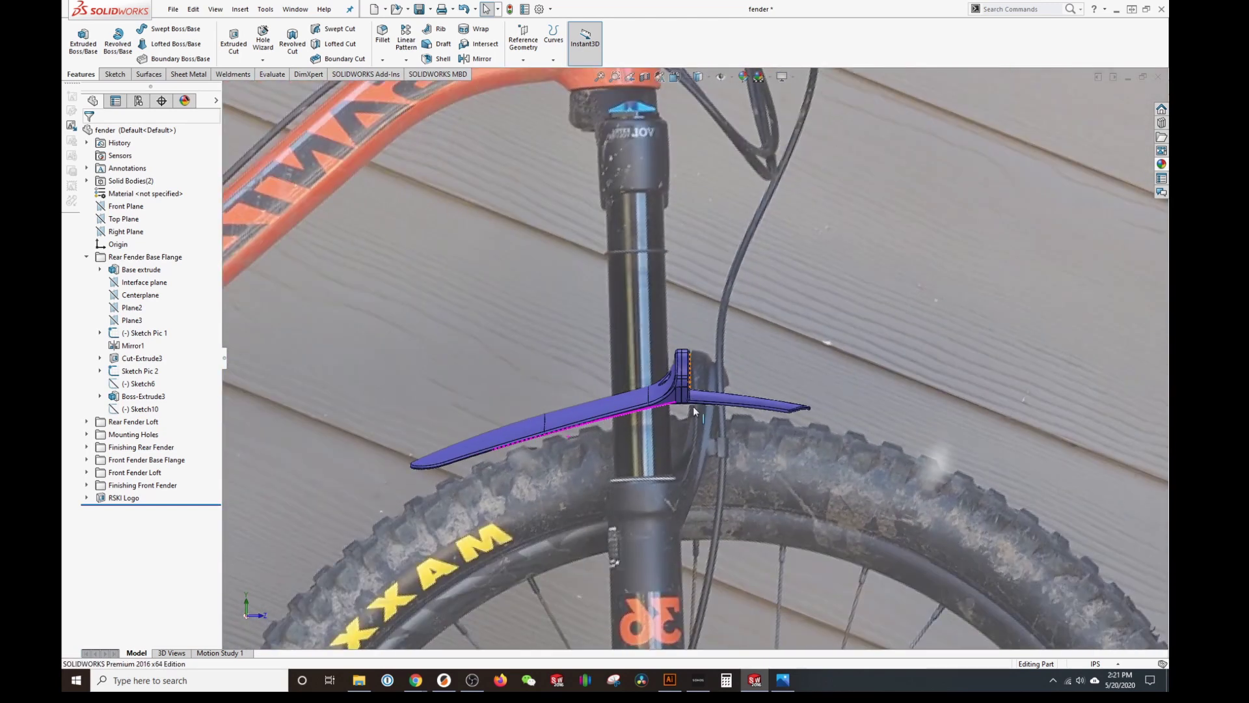
- Compare the complete fender with the front fork photo, checking how it sits between the fork legs and above the tire
{"action": "mouse_move", "coordinate": [694, 411]}
{"action": "middle_mouse_down"}
{"action": "mouse_move", "coordinate": [665, 405]}
{"action": "mouse_move", "coordinate": [708, 372]}
{"action": "middle_mouse_up"}
{"action": "scroll", "coordinate": [697, 366], "scroll_direction": "up", "scroll_amount": 3}
{"action": "scroll", "coordinate": [716, 392], "scroll_direction": "down", "scroll_amount": 5}
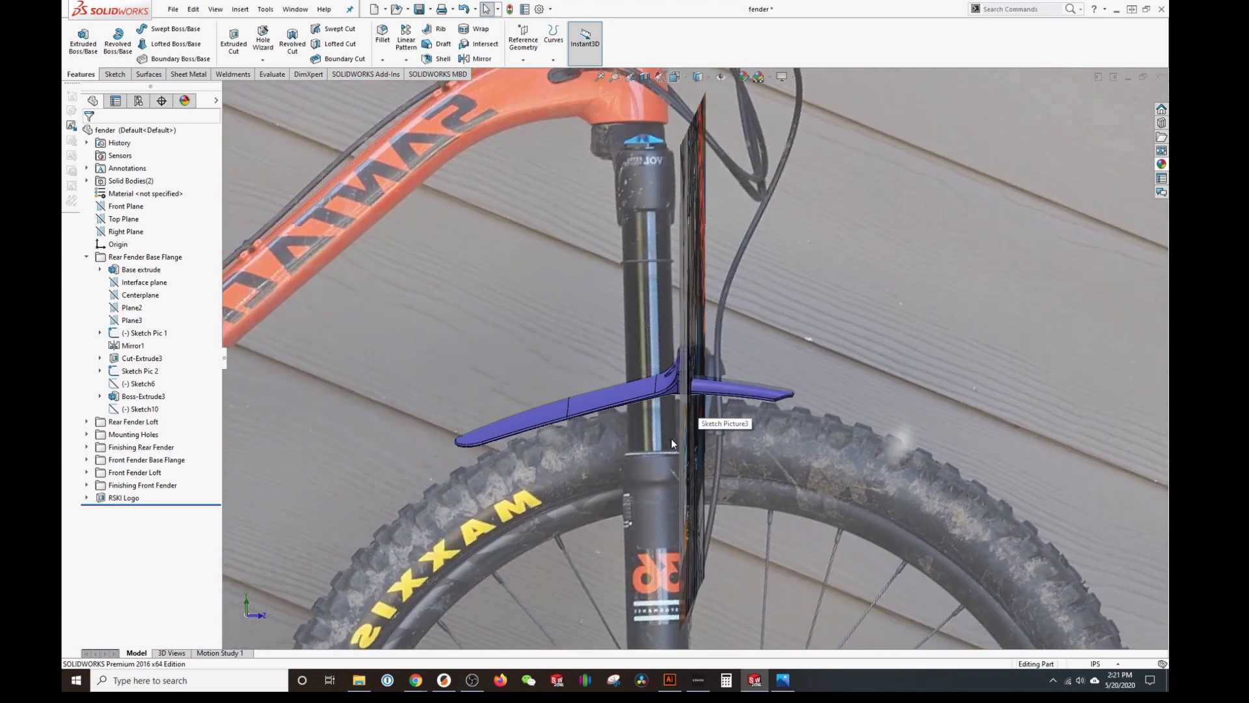
{"action": "middle_click_drag", "start_coordinate": [670, 439], "coordinate": [806, 432]}
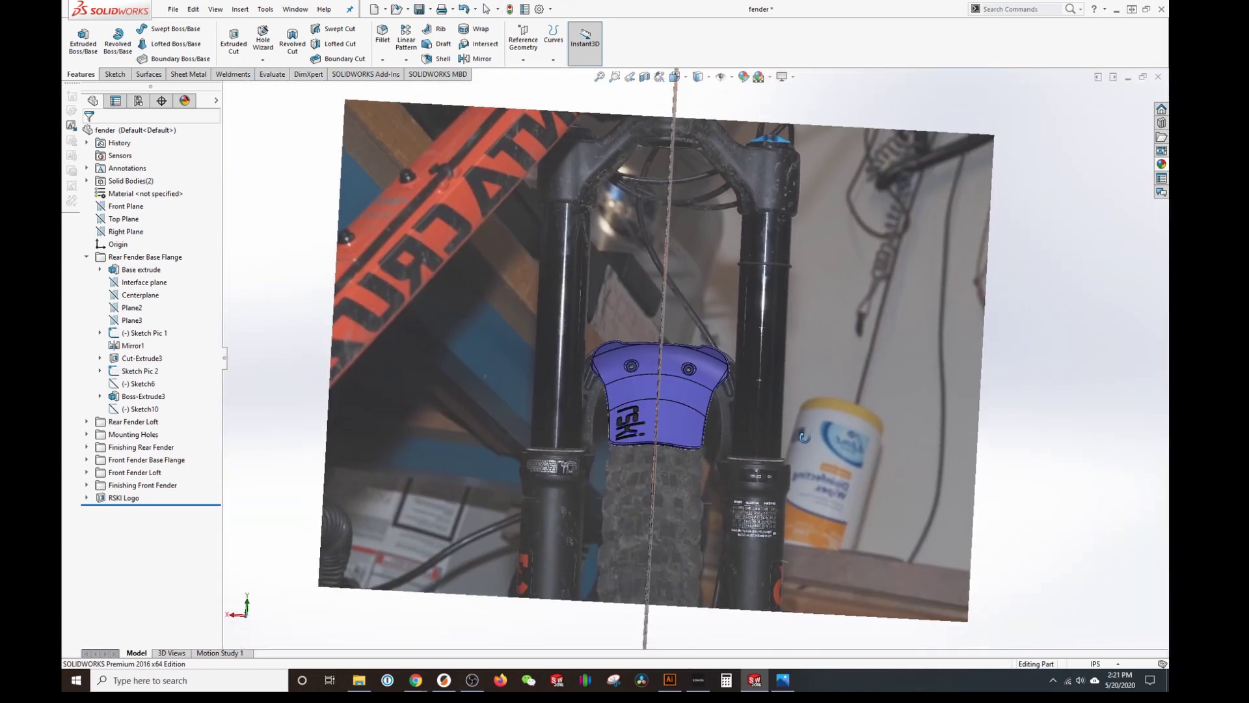
{"action": "scroll", "coordinate": [709, 439], "scroll_direction": "up", "scroll_amount": 5}
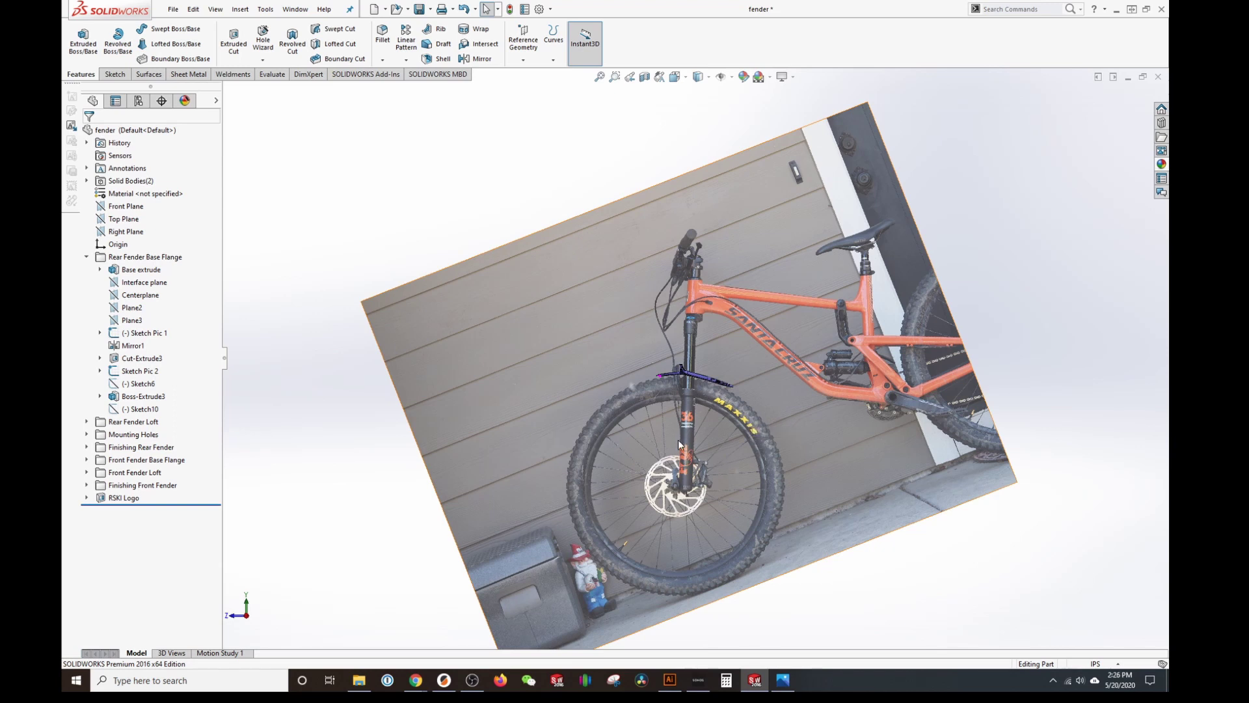
- Examine the complete fender against the whole-bike side photo, with a brief look from the front
{"action": "scroll", "coordinate": [706, 383], "scroll_direction": "down", "scroll_amount": 4}
{"action": "scroll", "coordinate": [719, 384], "scroll_direction": "up", "scroll_amount": 4}
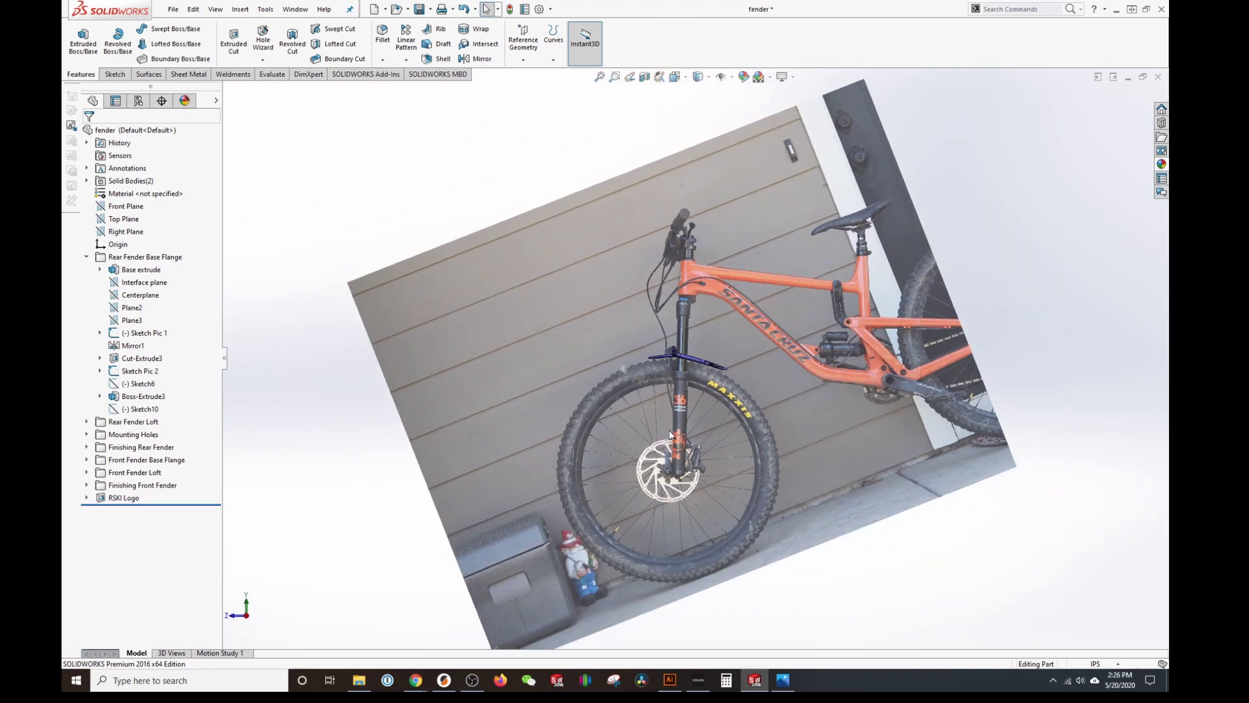
{"action": "key", "text": "ctrl+1"}
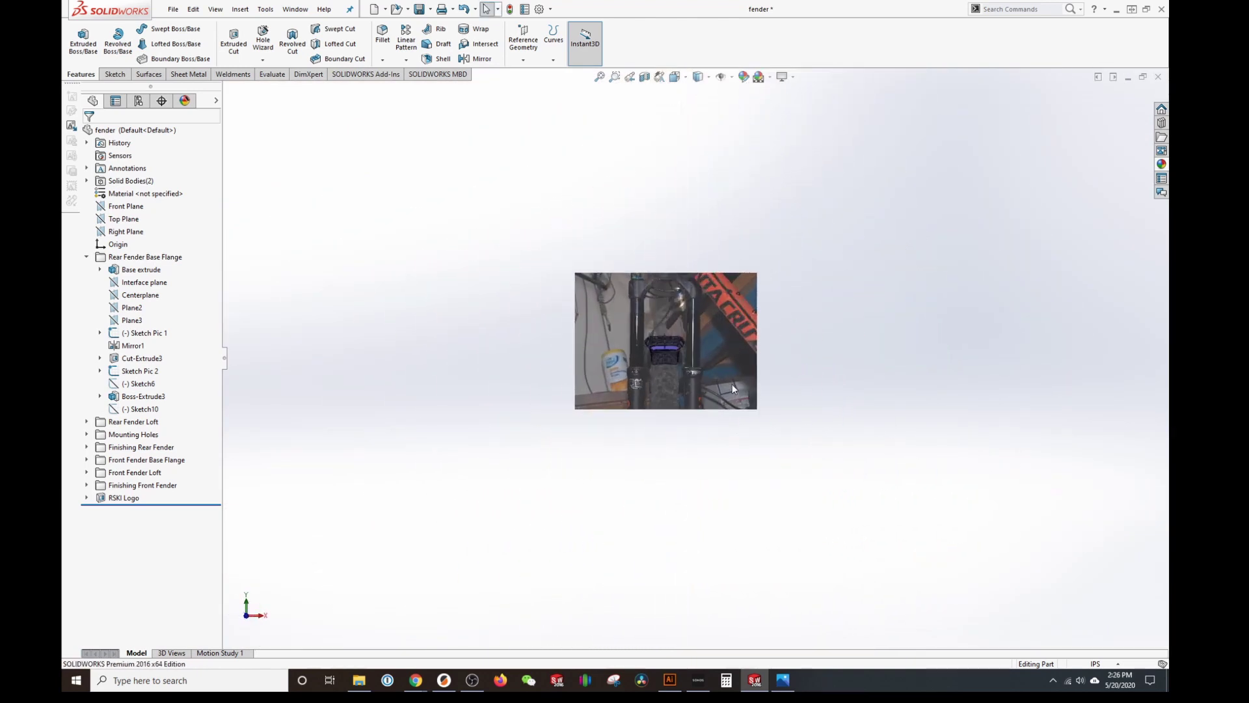
{"action": "scroll", "coordinate": [640, 330], "scroll_direction": "down", "scroll_amount": 5}
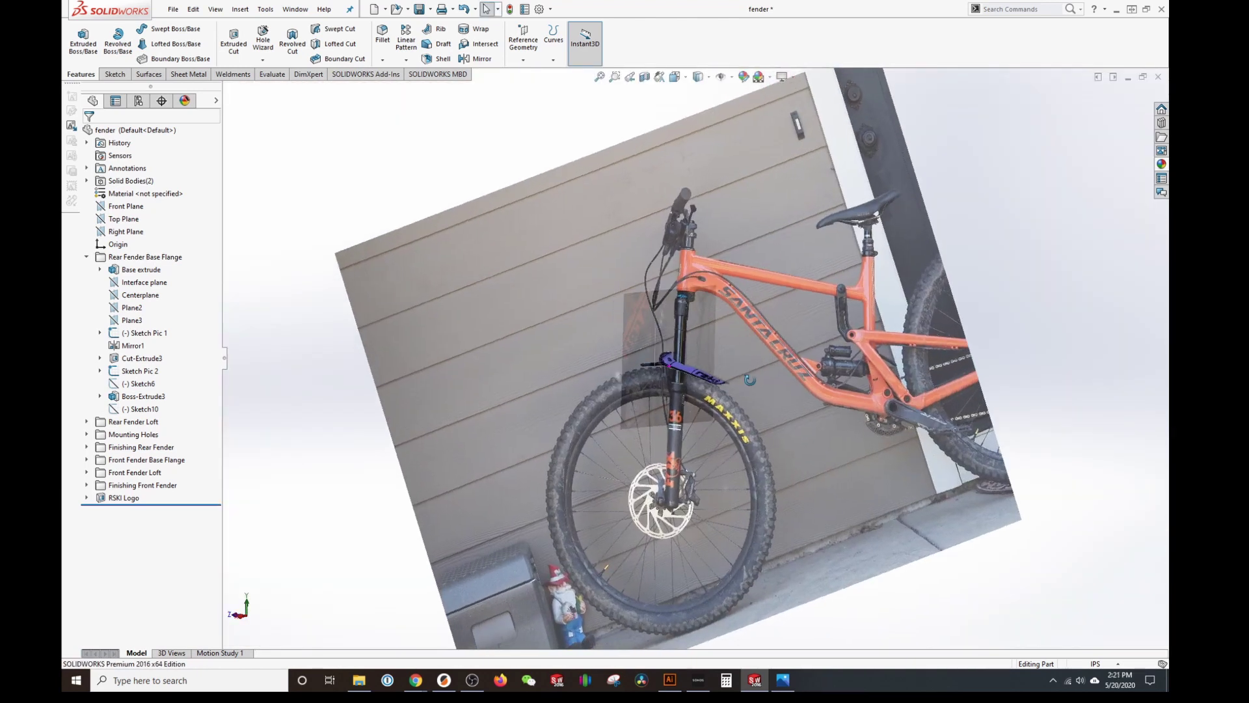
{"action": "mouse_move", "coordinate": [750, 379]}
{"action": "middle_mouse_down"}
{"action": "mouse_move", "coordinate": [1027, 349]}
{"action": "mouse_move", "coordinate": [794, 403]}
{"action": "middle_mouse_up"}
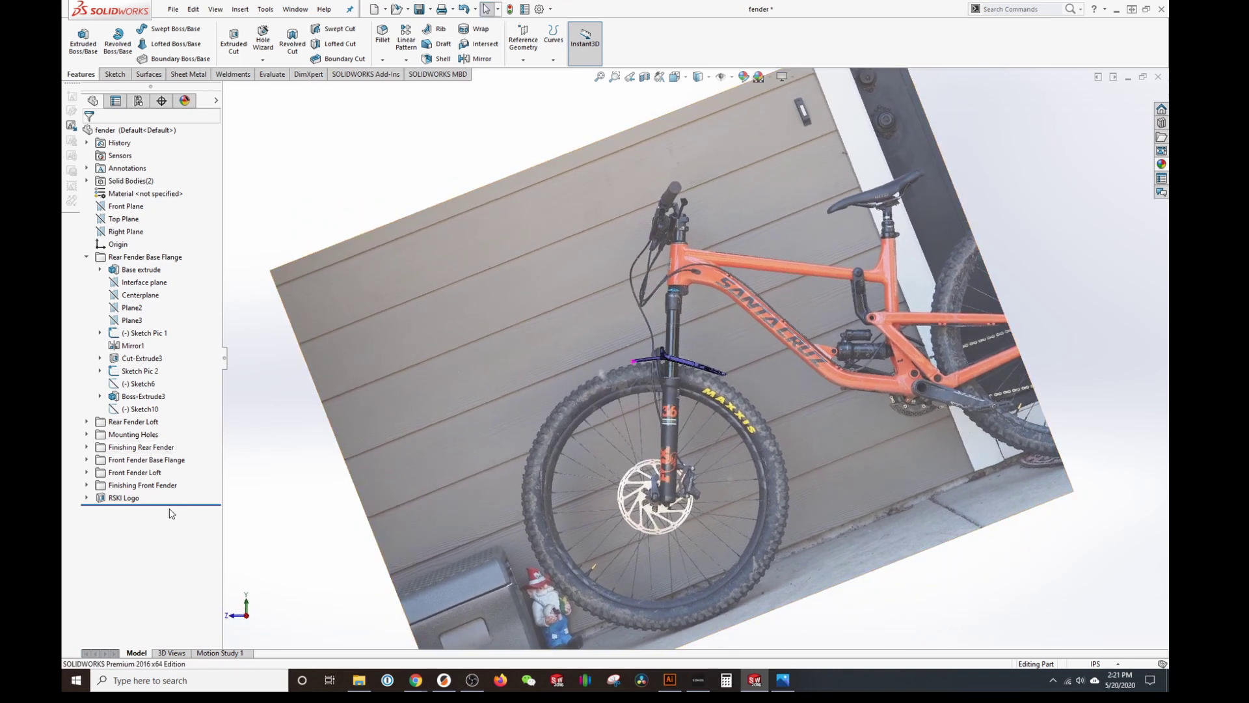
- Collapse the Rear Fender Base Flange folder and roll the model back to just after it
{"action": "left_click", "coordinate": [87, 257]}
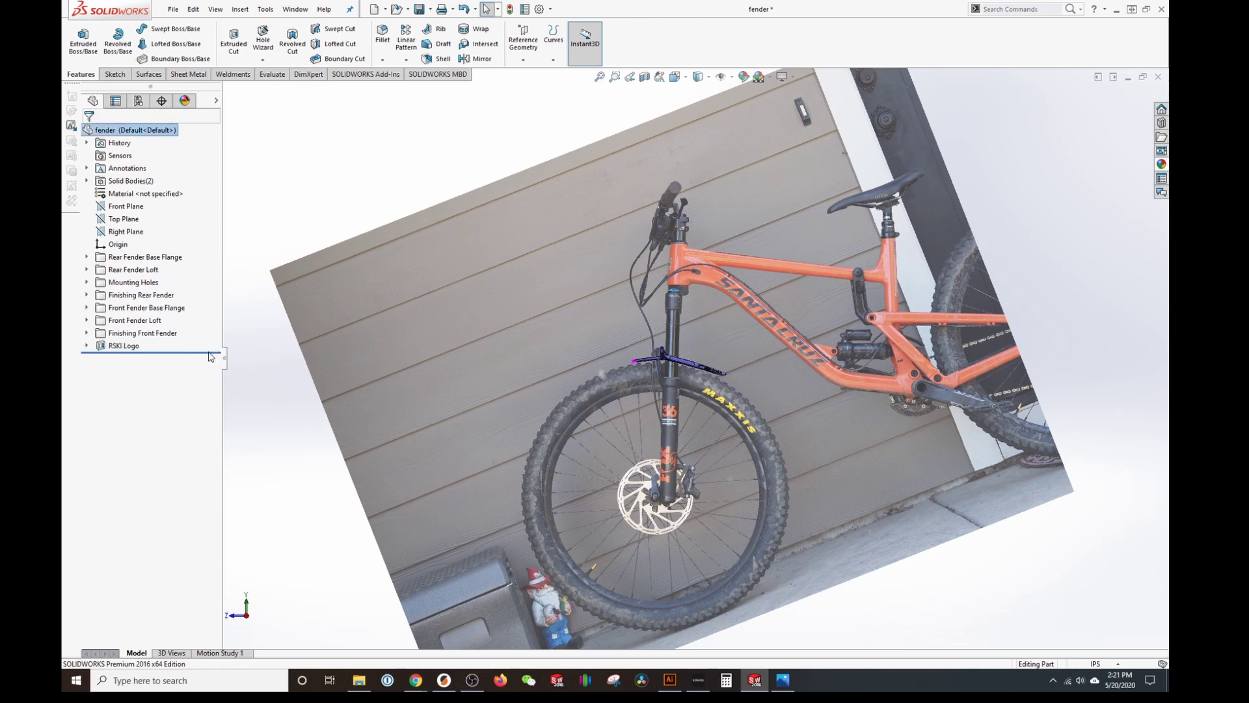
{"action": "left_click_drag", "start_coordinate": [210, 351], "coordinate": [190, 263]}
{"action": "scroll", "coordinate": [748, 404], "scroll_direction": "down", "scroll_amount": 10}
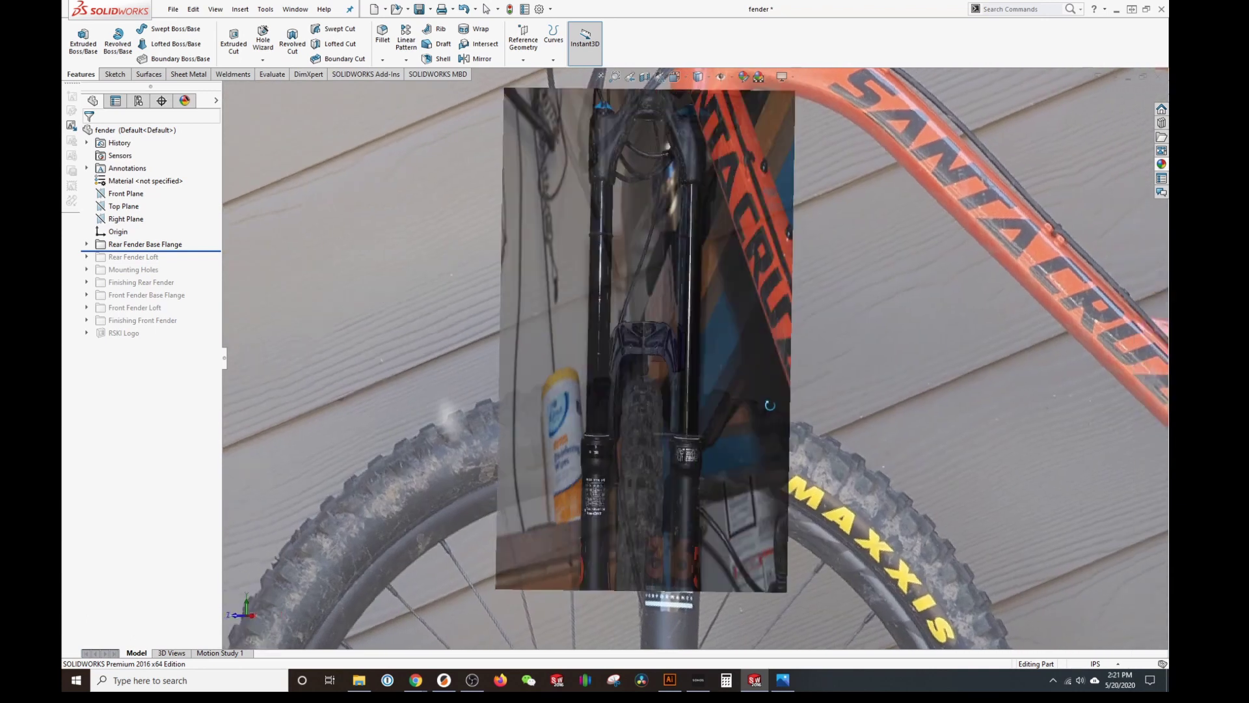
- Examine the flat base flange against the fork arch in the front photo and its position beside the fork in the side photo
{"action": "middle_click_drag", "start_coordinate": [770, 405], "coordinate": [914, 439]}
{"action": "scroll", "coordinate": [915, 439], "scroll_direction": "up", "scroll_amount": 4}
{"action": "right_click_drag", "start_coordinate": [967, 469], "coordinate": [992, 504]}
{"action": "scroll", "coordinate": [721, 352], "scroll_direction": "down", "scroll_amount": 5}
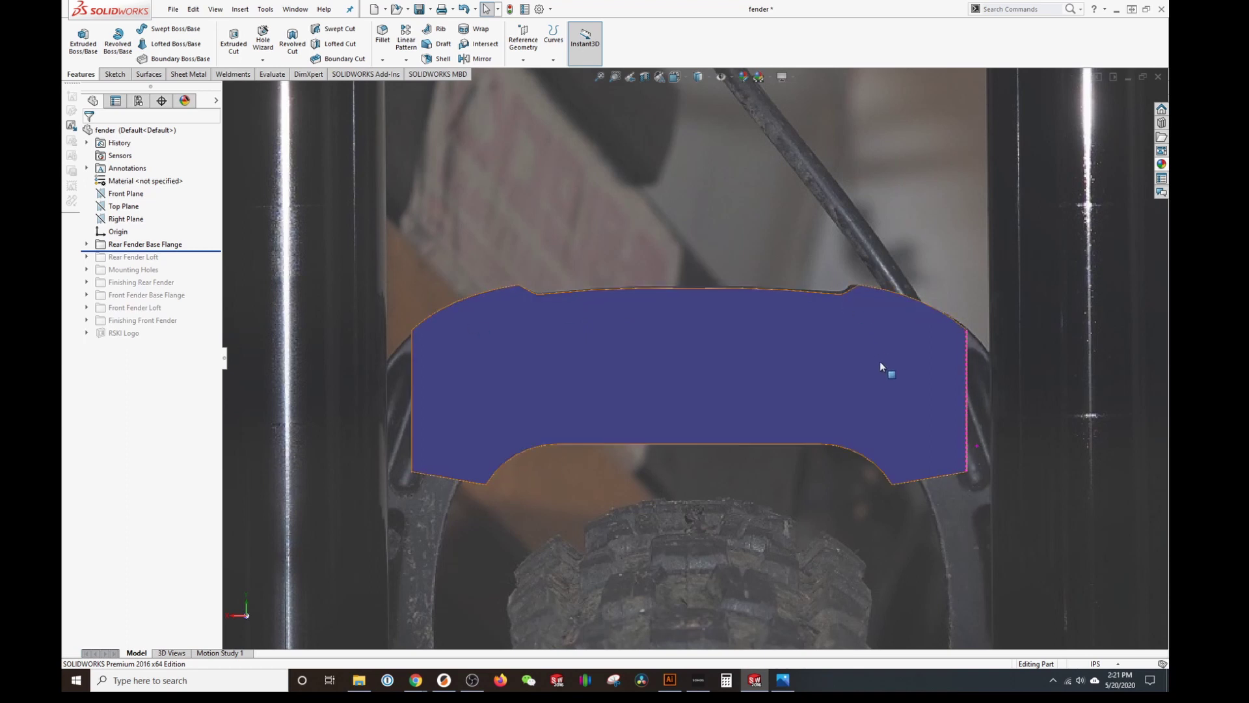
{"action": "scroll", "coordinate": [573, 352], "scroll_direction": "up", "scroll_amount": 5}
{"action": "key", "text": "ctrl+4"}
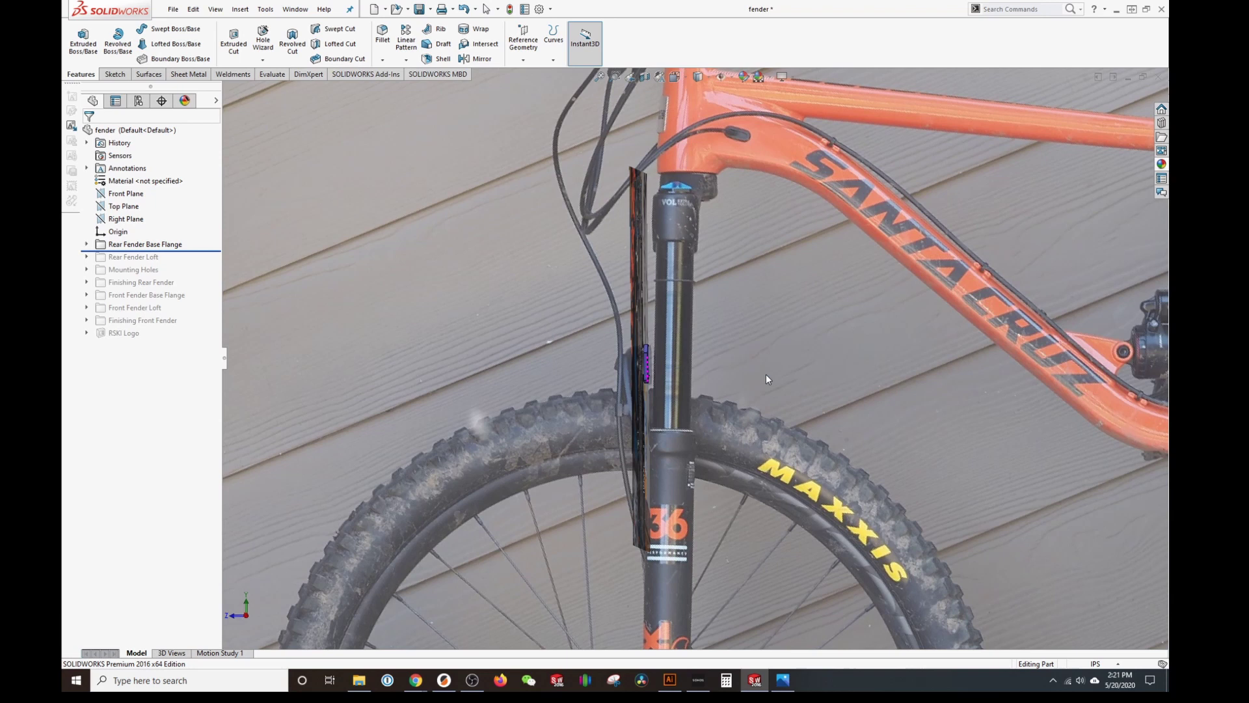
{"action": "scroll", "coordinate": [677, 339], "scroll_direction": "down", "scroll_amount": 5}
{"action": "scroll", "coordinate": [657, 340], "scroll_direction": "up", "scroll_amount": 5}
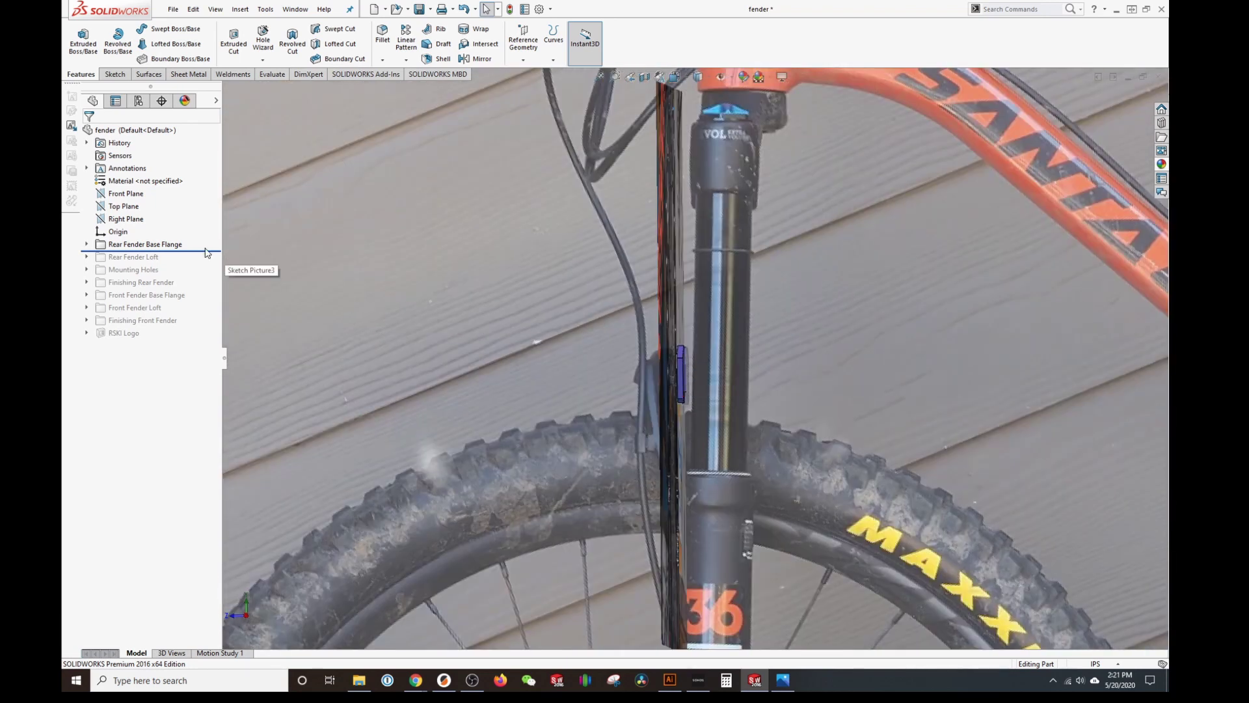
- Roll the model forward to include Rear Fender Loft, with both reference photos hidden, and expand Loft1 to list its sketches
{"action": "left_click", "coordinate": [202, 250]}
{"action": "left_click_drag", "start_coordinate": [201, 258], "coordinate": [201, 263]}
{"action": "mouse_move", "coordinate": [813, 380]}
{"action": "middle_mouse_down"}
{"action": "mouse_move", "coordinate": [711, 388]}
{"action": "mouse_move", "coordinate": [748, 455]}
{"action": "middle_mouse_up"}
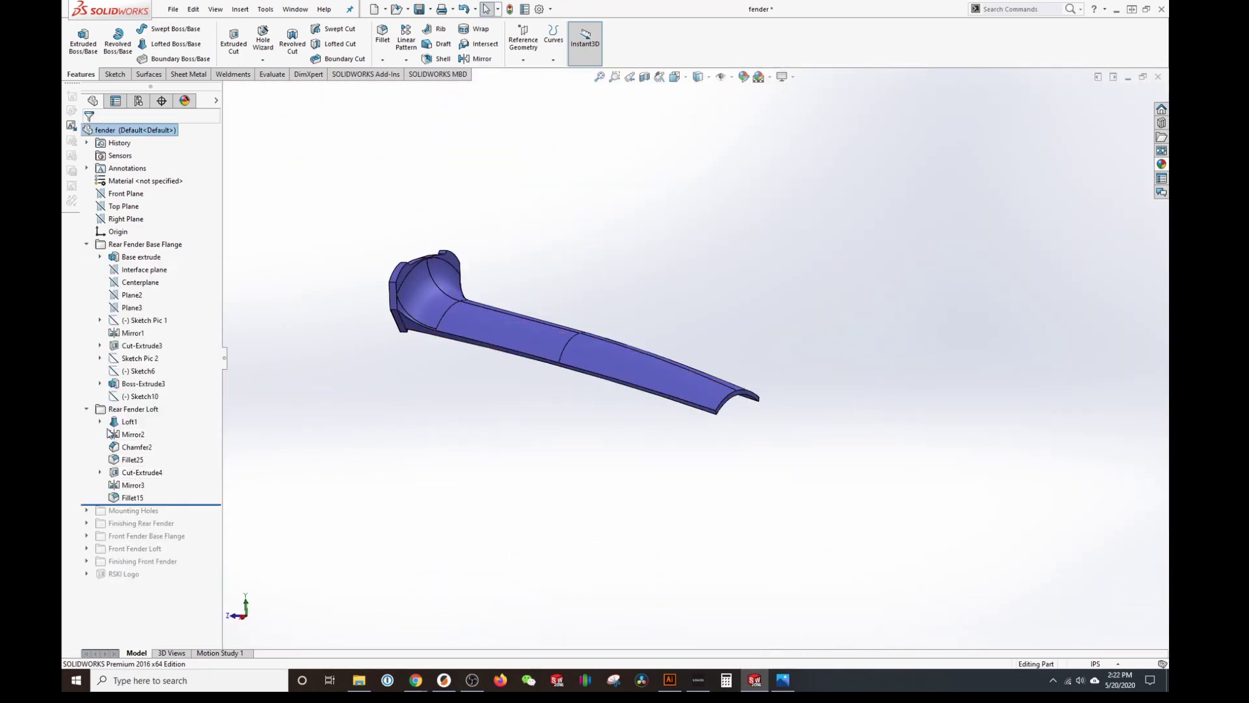
{"action": "left_click", "coordinate": [101, 421]}
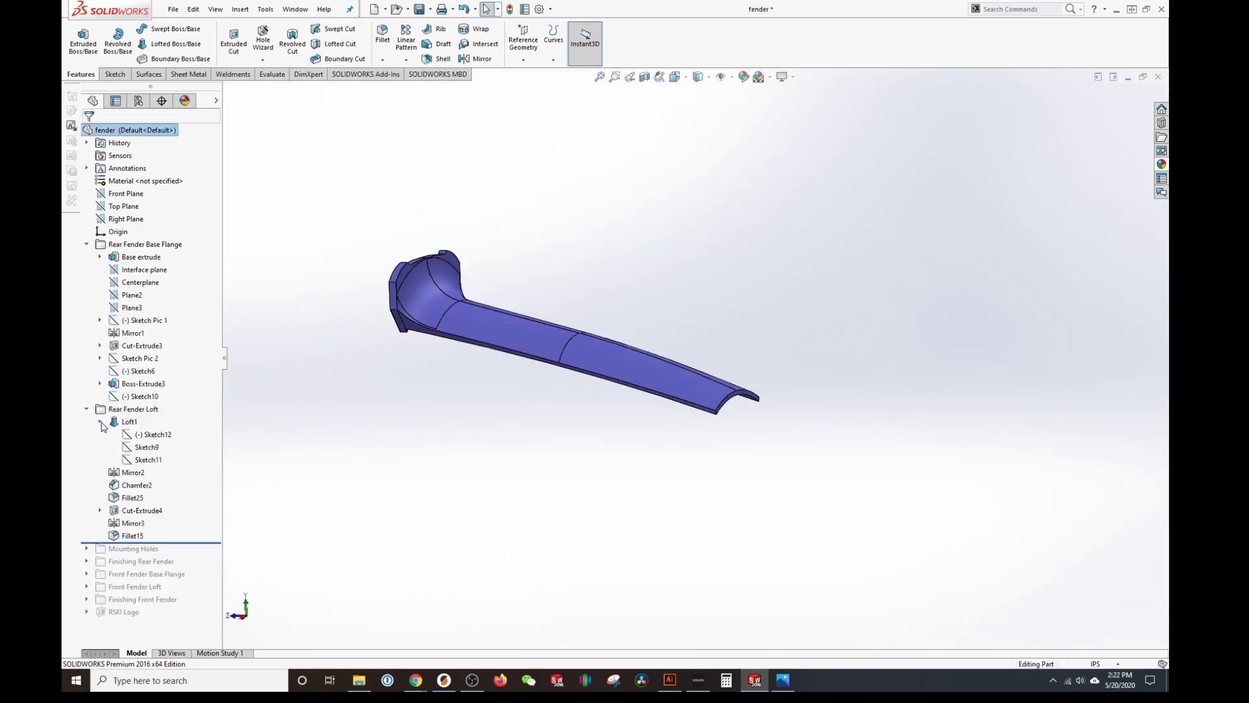
- Inspect the three loft profiles one after another: Sketch12 near the flange, Sketch9 mid-fender and Sketch11 at the tip
{"action": "left_click", "coordinate": [149, 437]}
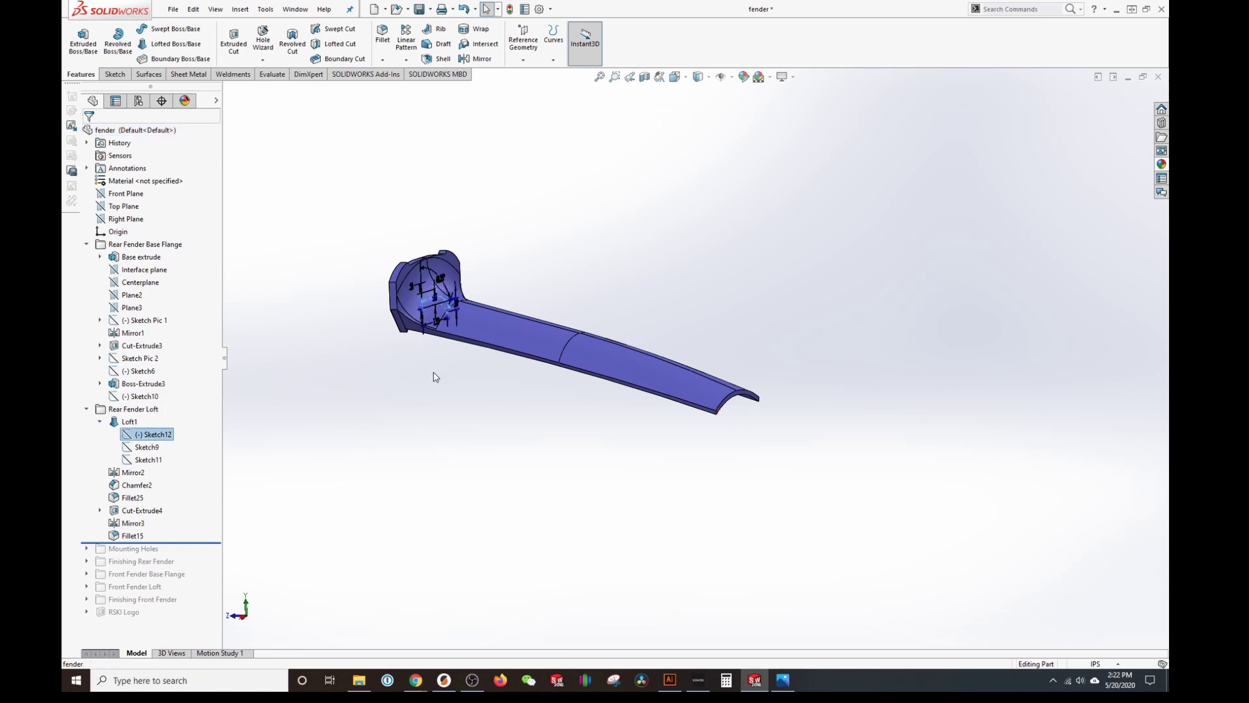
{"action": "mouse_move", "coordinate": [434, 377]}
{"action": "middle_mouse_down"}
{"action": "mouse_move", "coordinate": [468, 355]}
{"action": "mouse_move", "coordinate": [379, 343]}
{"action": "mouse_move", "coordinate": [331, 395]}
{"action": "middle_mouse_up"}
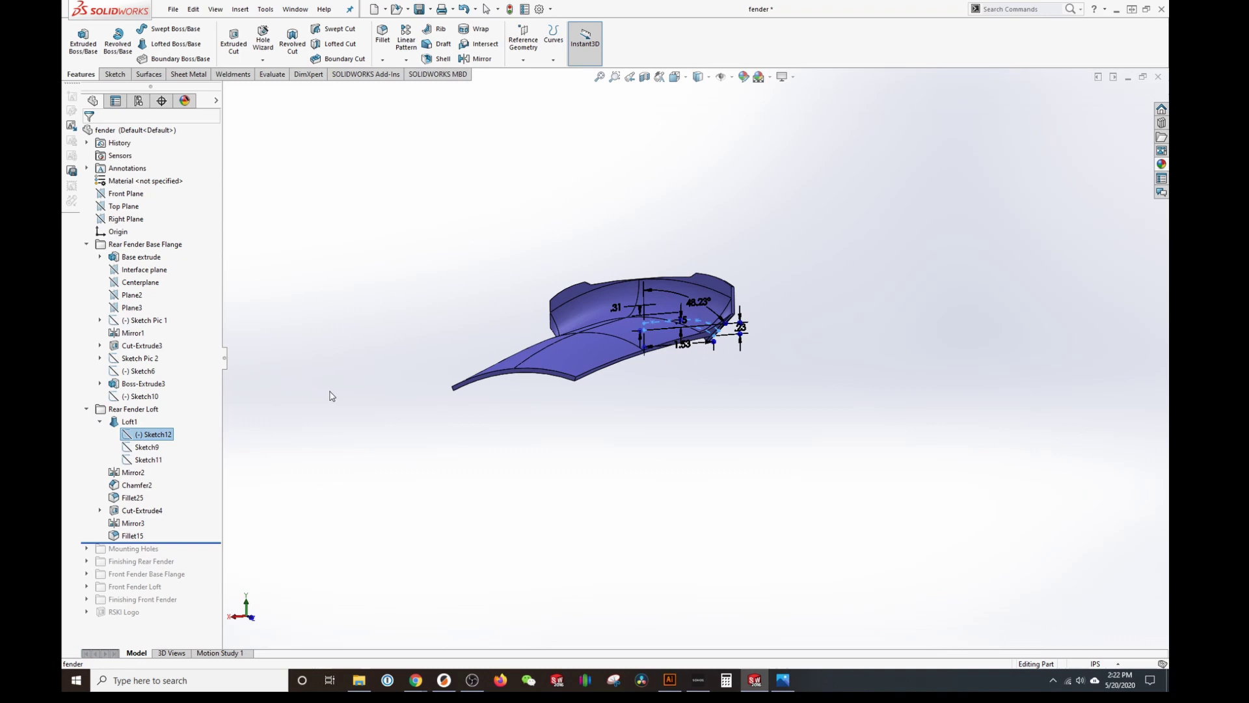
{"action": "left_click", "coordinate": [147, 448]}
{"action": "scroll", "coordinate": [781, 343], "scroll_direction": "down", "scroll_amount": 4}
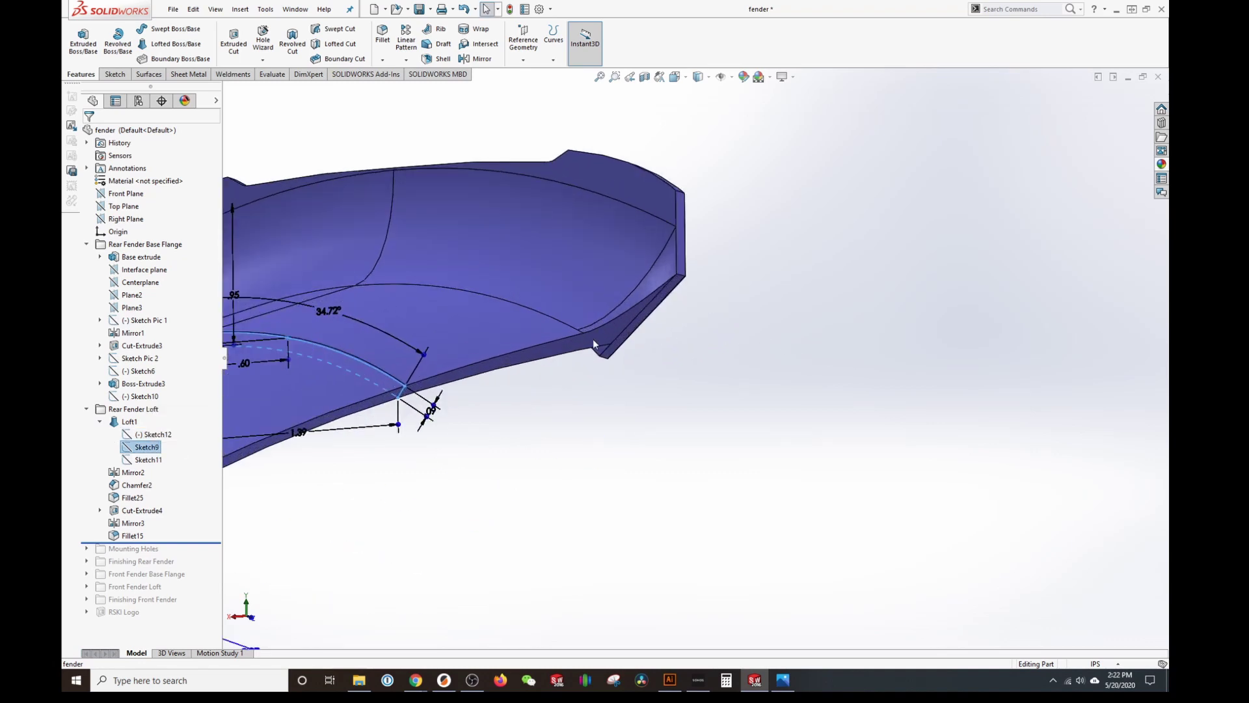
{"action": "scroll", "coordinate": [553, 365], "scroll_direction": "up", "scroll_amount": 2}
{"action": "middle_click_drag", "start_coordinate": [545, 427], "coordinate": [527, 432]}
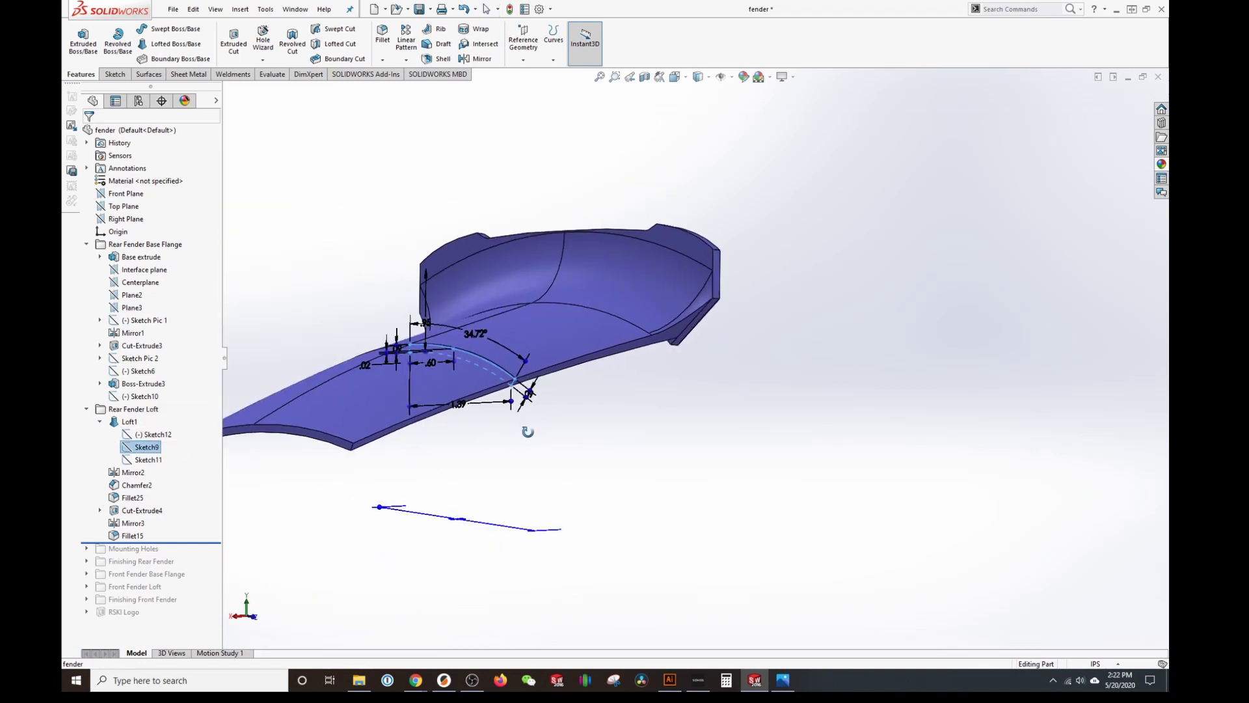
{"action": "left_click", "coordinate": [149, 460]}
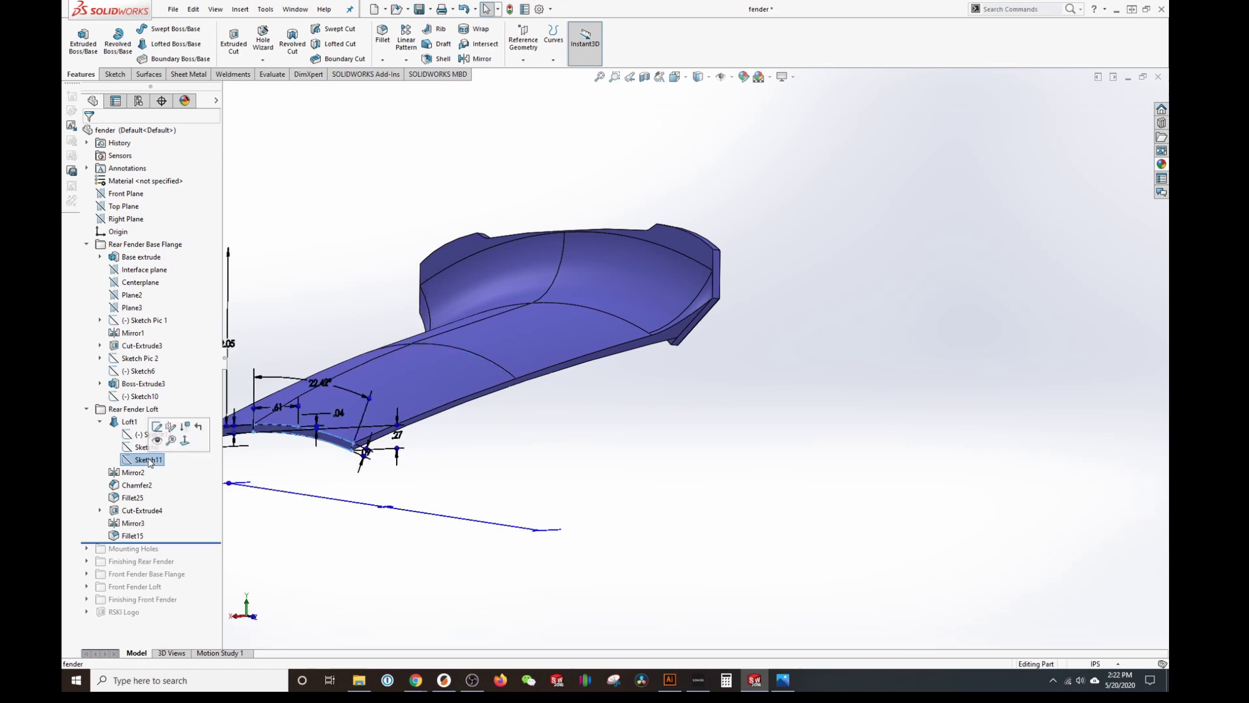
{"action": "scroll", "coordinate": [440, 356], "scroll_direction": "down", "scroll_amount": 4}
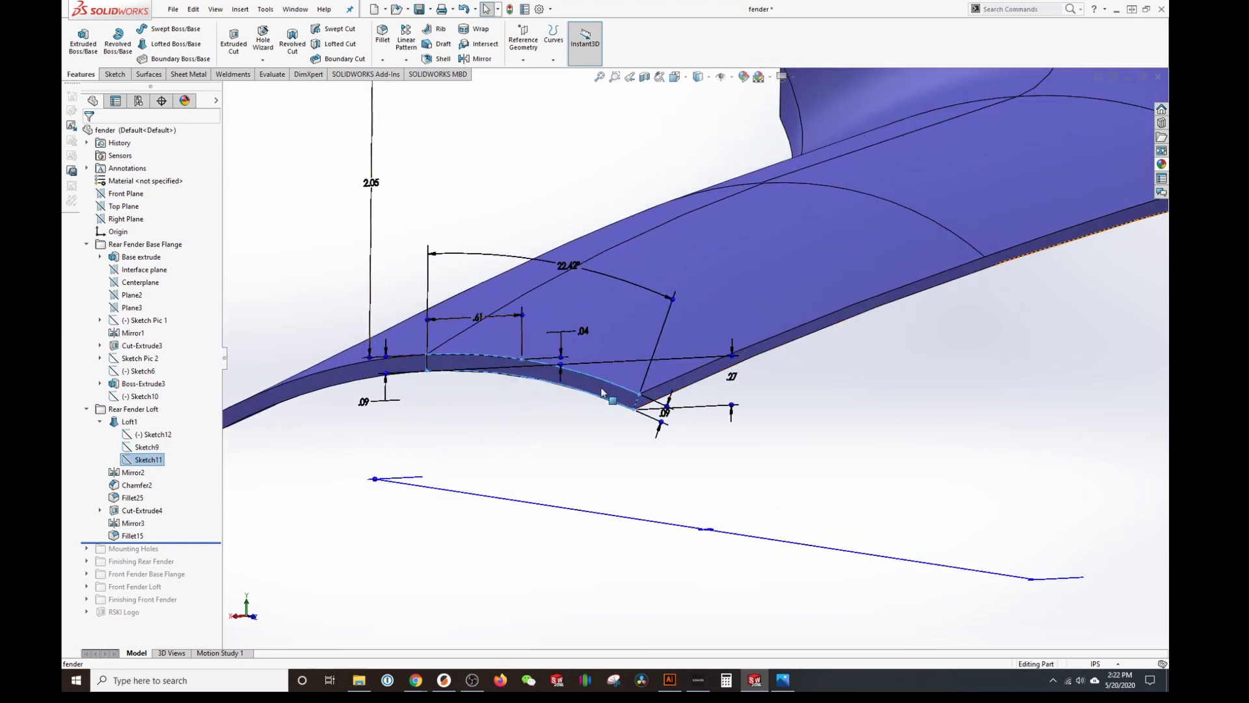
- Review the middle profile Sketch9 again and how the loft runs from it toward the flange and the tip
{"action": "left_click", "coordinate": [147, 449]}
{"action": "scroll", "coordinate": [749, 300], "scroll_direction": "up", "scroll_amount": 3}
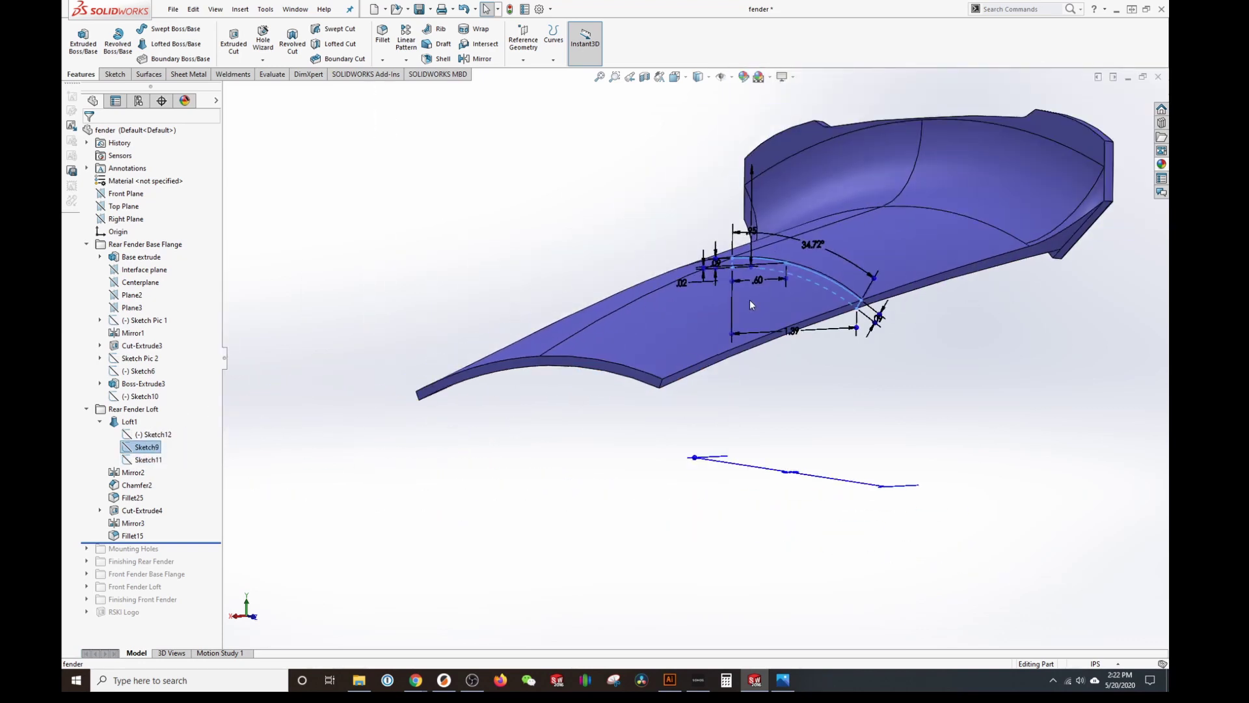
{"action": "scroll", "coordinate": [758, 289], "scroll_direction": "down", "scroll_amount": 4}
{"action": "scroll", "coordinate": [954, 327], "scroll_direction": "up", "scroll_amount": 1}
{"action": "scroll", "coordinate": [835, 328], "scroll_direction": "up", "scroll_amount": 4}
{"action": "scroll", "coordinate": [884, 276], "scroll_direction": "down", "scroll_amount": 3}
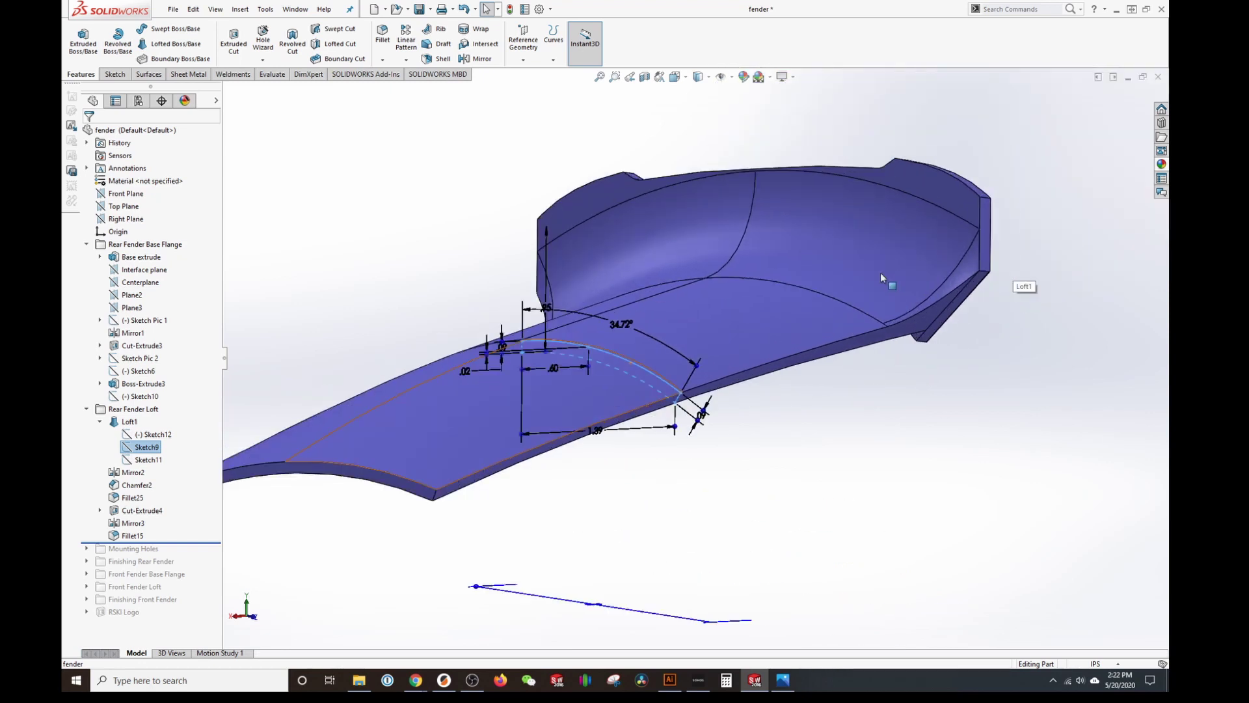
- Examine profile Sketch12 and how the loft's edge blends from it into the base flange
{"action": "left_click", "coordinate": [135, 435]}
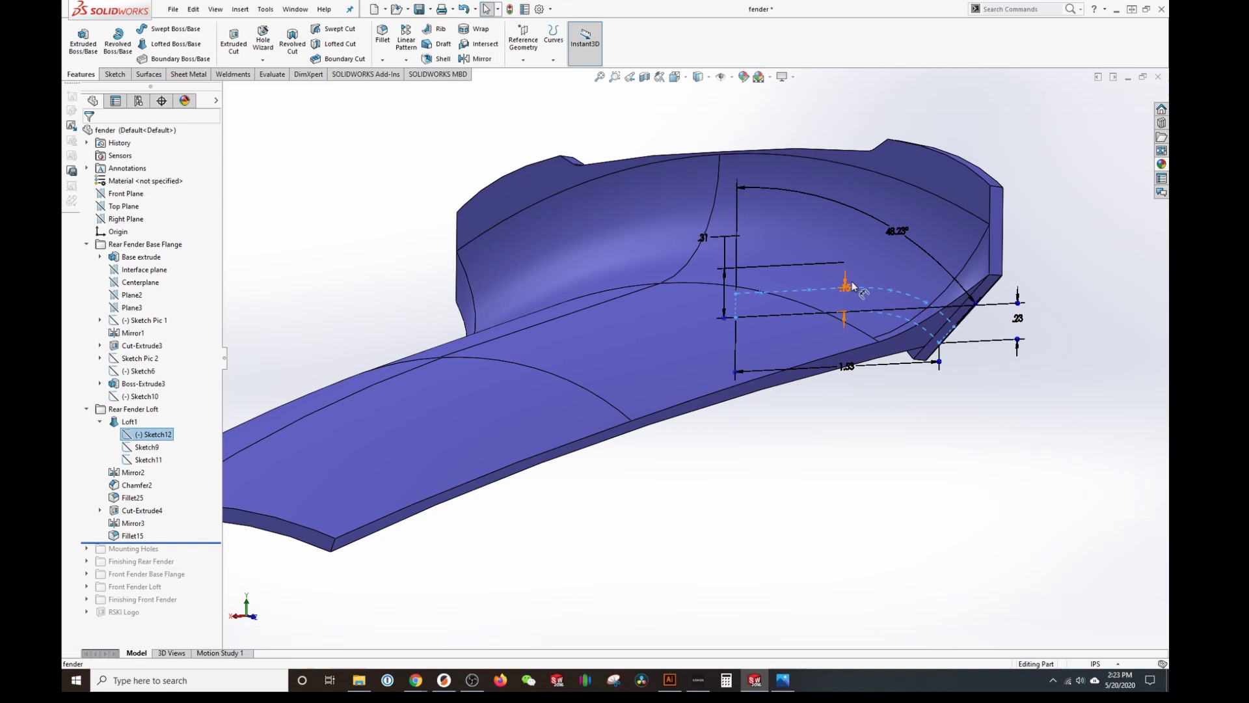
{"action": "scroll", "coordinate": [844, 298], "scroll_direction": "up", "scroll_amount": 2}
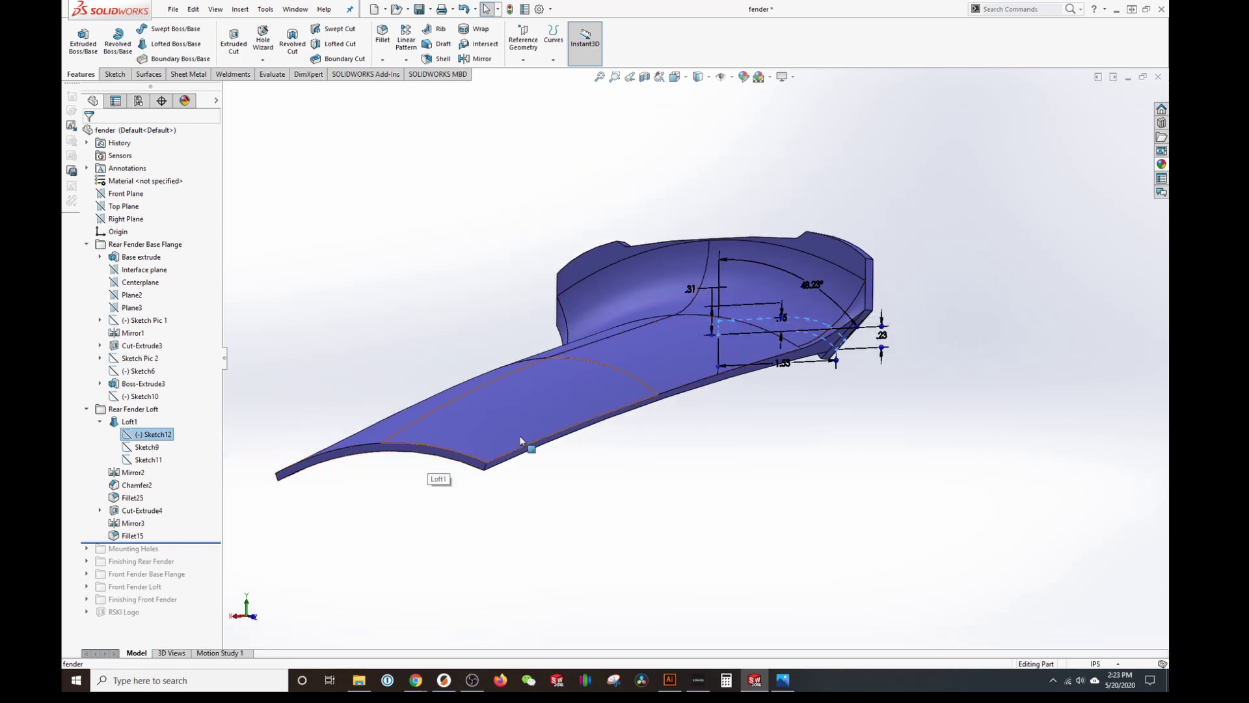
{"action": "scroll", "coordinate": [738, 359], "scroll_direction": "down", "scroll_amount": 5}
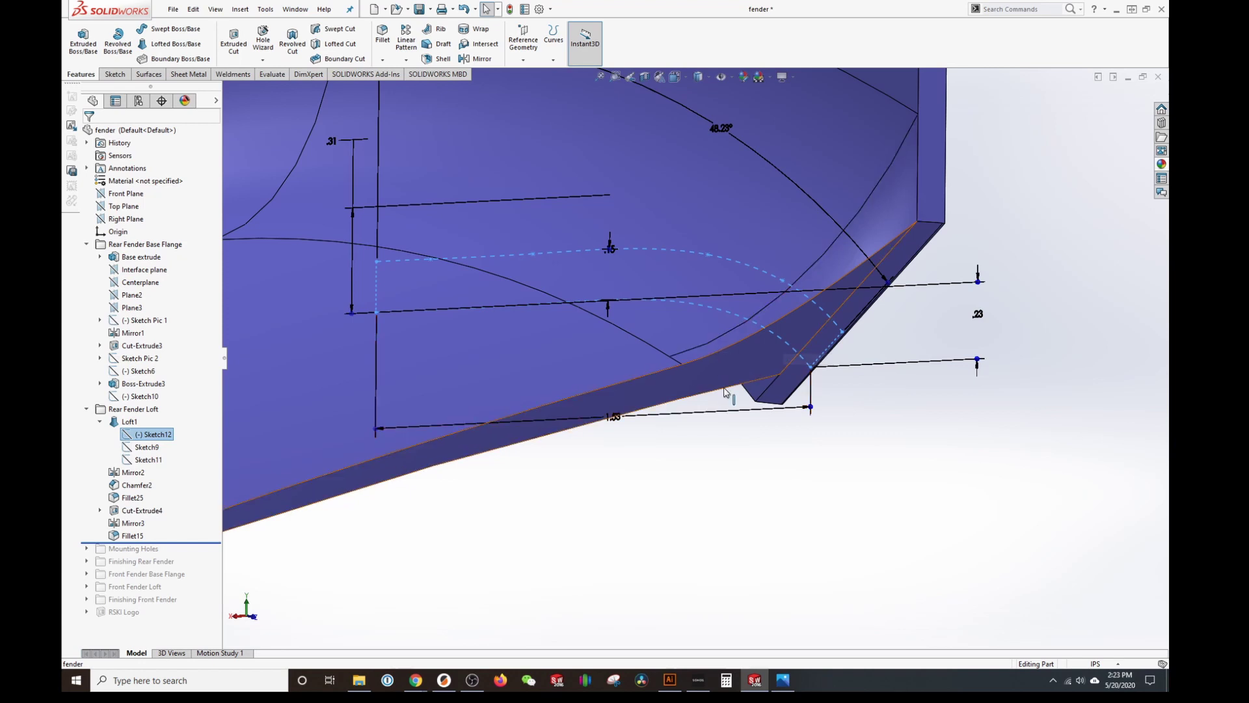
{"action": "scroll", "coordinate": [727, 392], "scroll_direction": "up", "scroll_amount": 4}
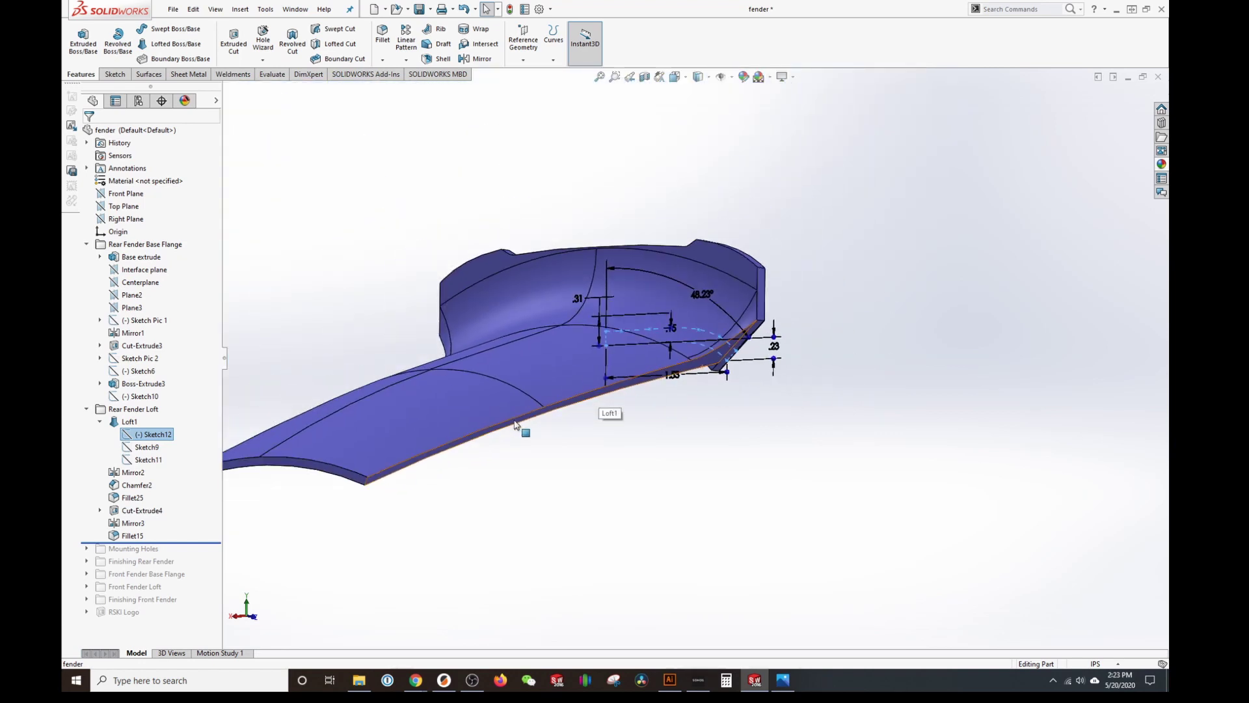
{"action": "scroll", "coordinate": [516, 424], "scroll_direction": "down", "scroll_amount": 3}
{"action": "scroll", "coordinate": [609, 422], "scroll_direction": "up", "scroll_amount": 2}
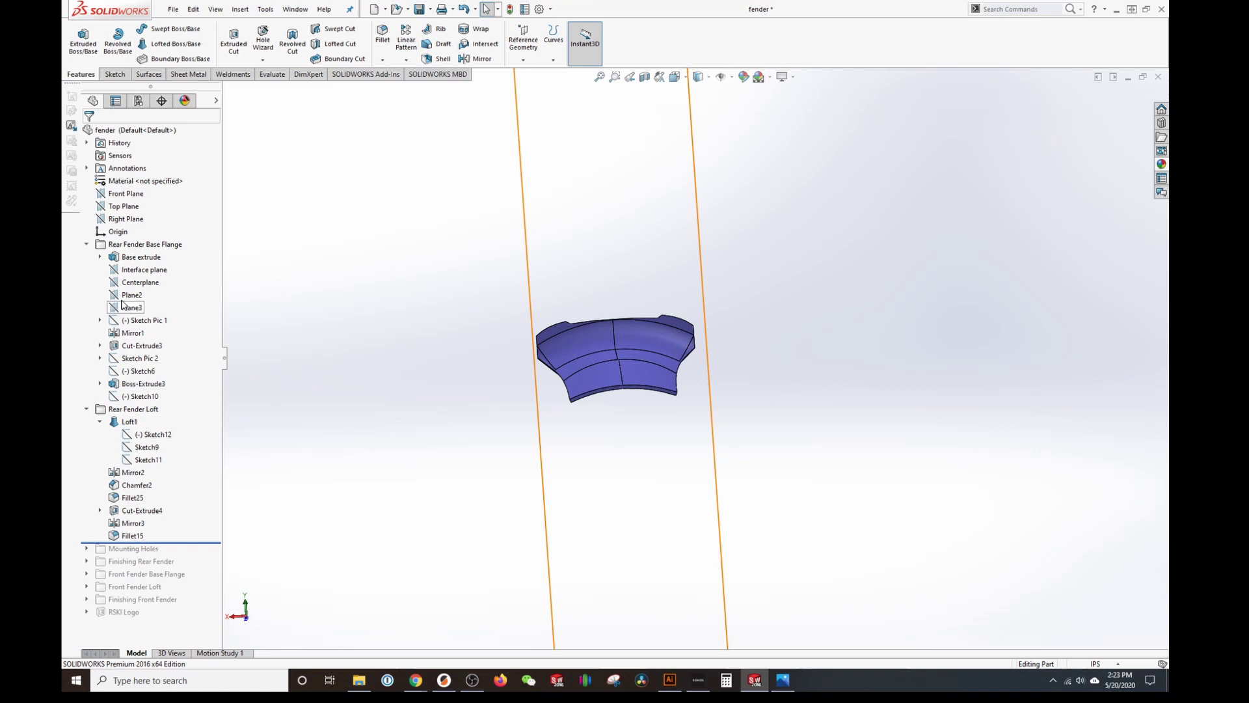
- Show the Sketch Pic 1 front photo and compare the lofted rear fender's curvature with the tire
{"action": "left_click", "coordinate": [129, 323]}
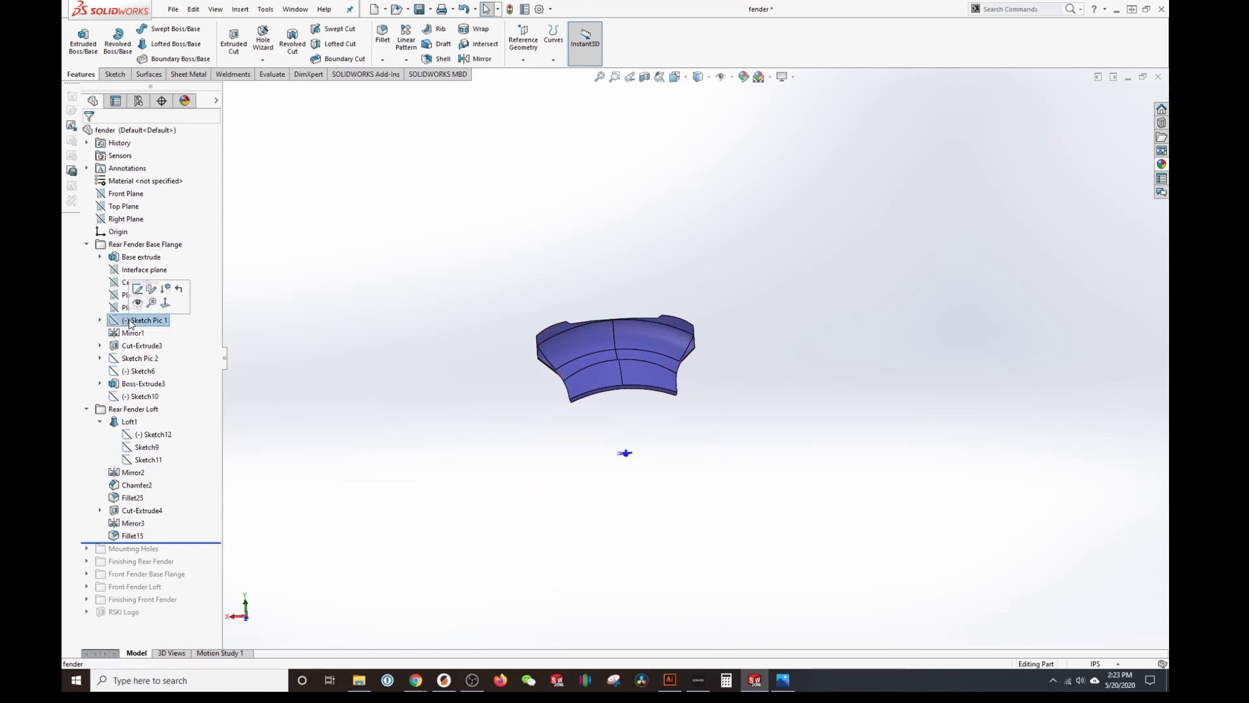
{"action": "left_click", "coordinate": [149, 303]}
{"action": "scroll", "coordinate": [666, 385], "scroll_direction": "down", "scroll_amount": 1}
{"action": "mouse_move", "coordinate": [707, 383]}
{"action": "middle_mouse_down"}
{"action": "mouse_move", "coordinate": [711, 361]}
{"action": "mouse_move", "coordinate": [712, 372]}
{"action": "middle_mouse_up"}
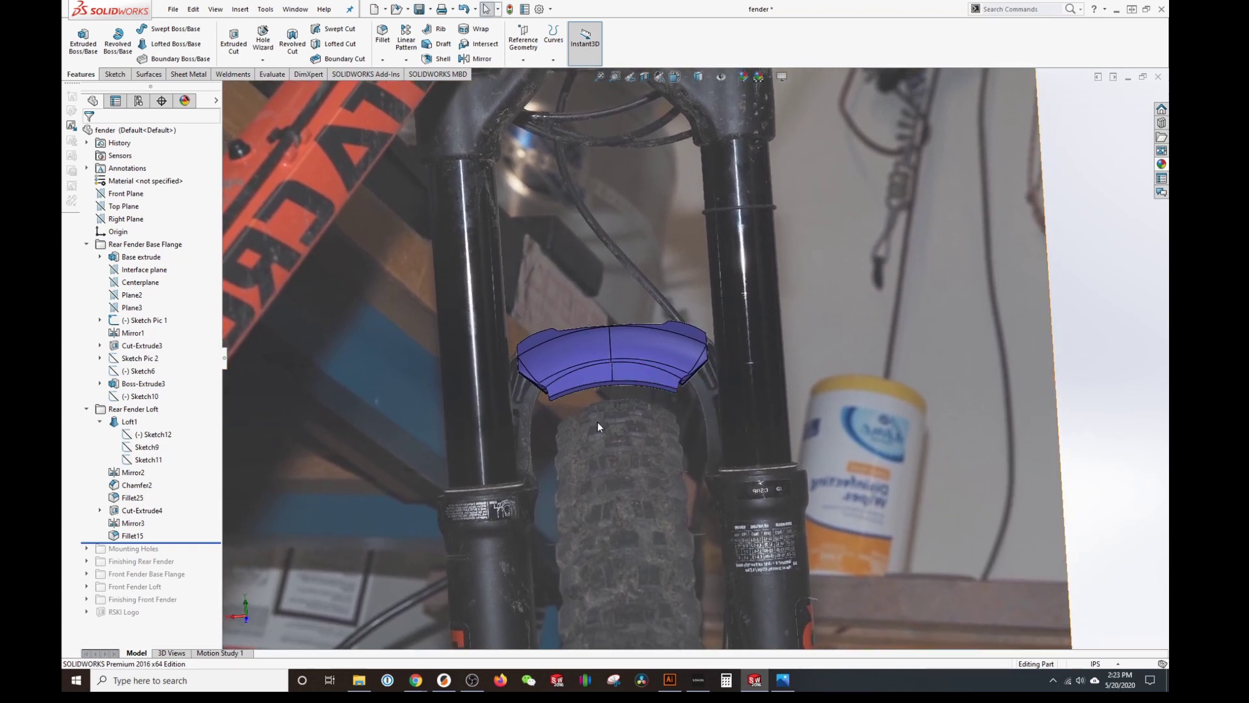
{"action": "middle_click_drag", "start_coordinate": [657, 403], "coordinate": [649, 390]}
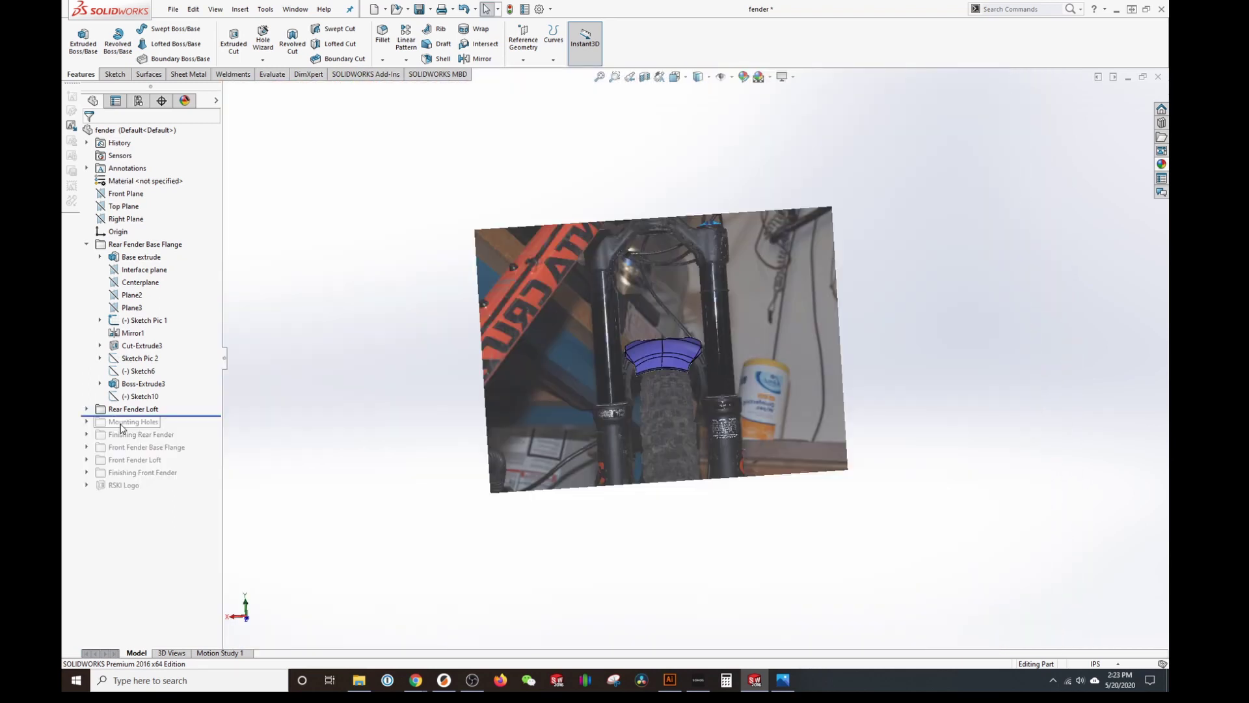
- Roll the model forward to include the Mounting Holes folder and view the two holes in the fender
{"action": "left_click_drag", "start_coordinate": [136, 416], "coordinate": [137, 427]}
{"action": "scroll", "coordinate": [684, 354], "scroll_direction": "down", "scroll_amount": 8}
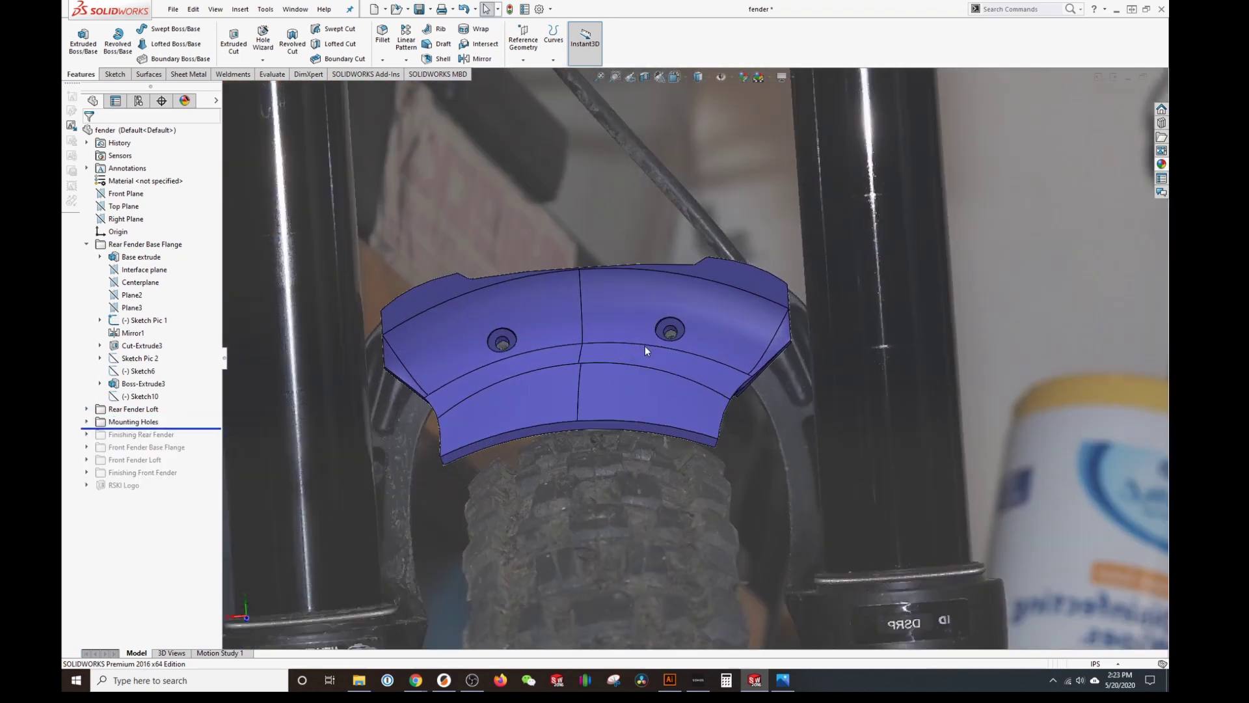
{"action": "scroll", "coordinate": [782, 316], "scroll_direction": "down", "scroll_amount": 2}
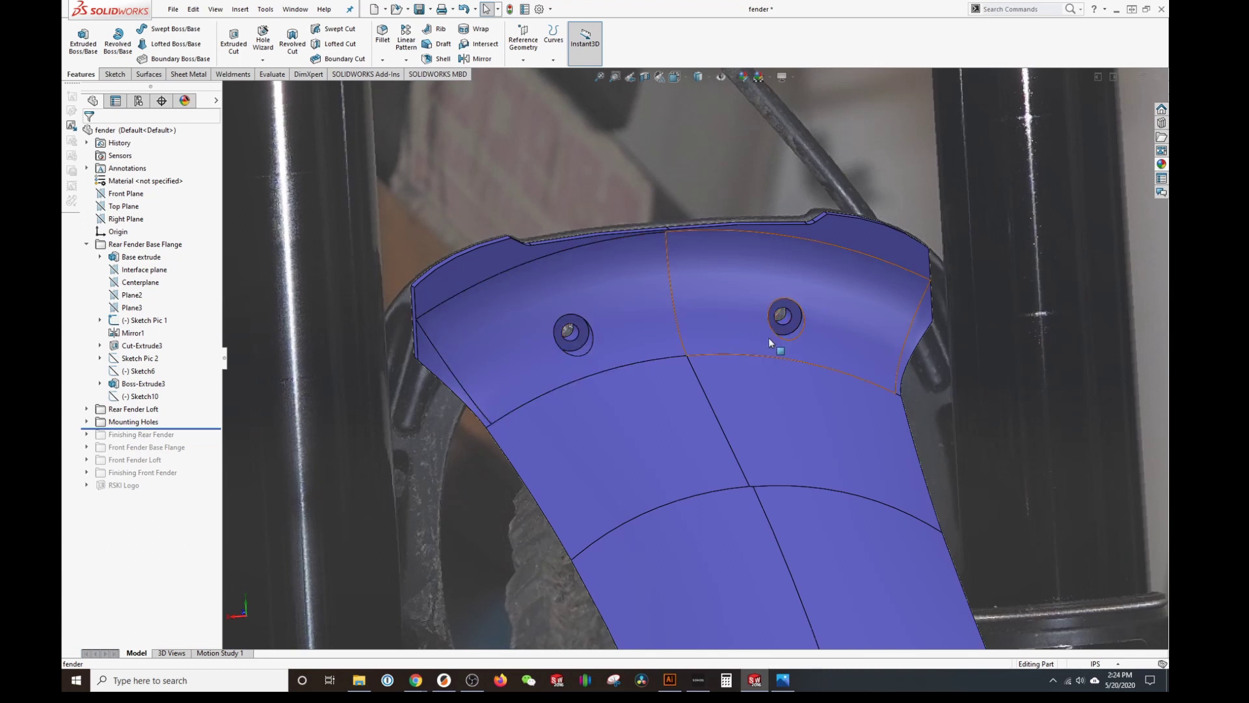
- Inspect the two counterbored mounting holes against the fork photo and select one hole's counterbore face
{"action": "scroll", "coordinate": [769, 340], "scroll_direction": "up", "scroll_amount": 4}
{"action": "mouse_move", "coordinate": [723, 350]}
{"action": "middle_mouse_down"}
{"action": "mouse_move", "coordinate": [693, 348]}
{"action": "mouse_move", "coordinate": [742, 355]}
{"action": "middle_mouse_up"}
{"action": "scroll", "coordinate": [674, 359], "scroll_direction": "down", "scroll_amount": 4}
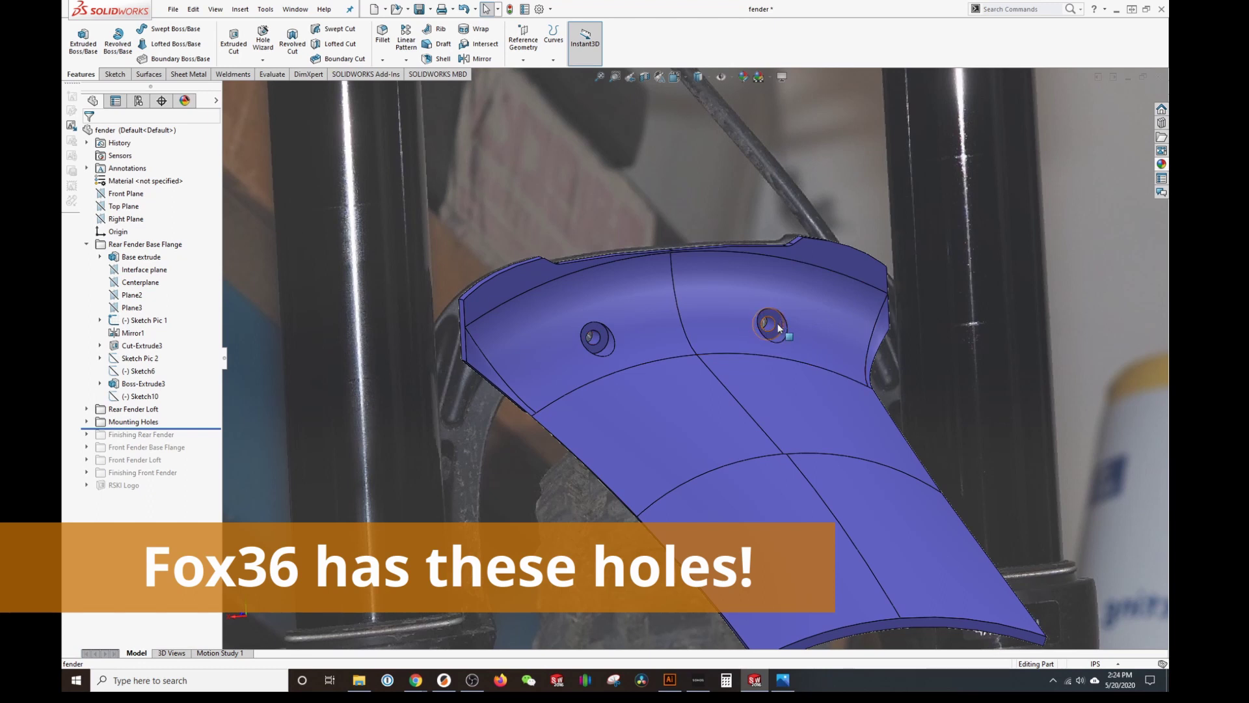
{"action": "scroll", "coordinate": [765, 357], "scroll_direction": "up", "scroll_amount": 4}
{"action": "scroll", "coordinate": [755, 345], "scroll_direction": "down", "scroll_amount": 5}
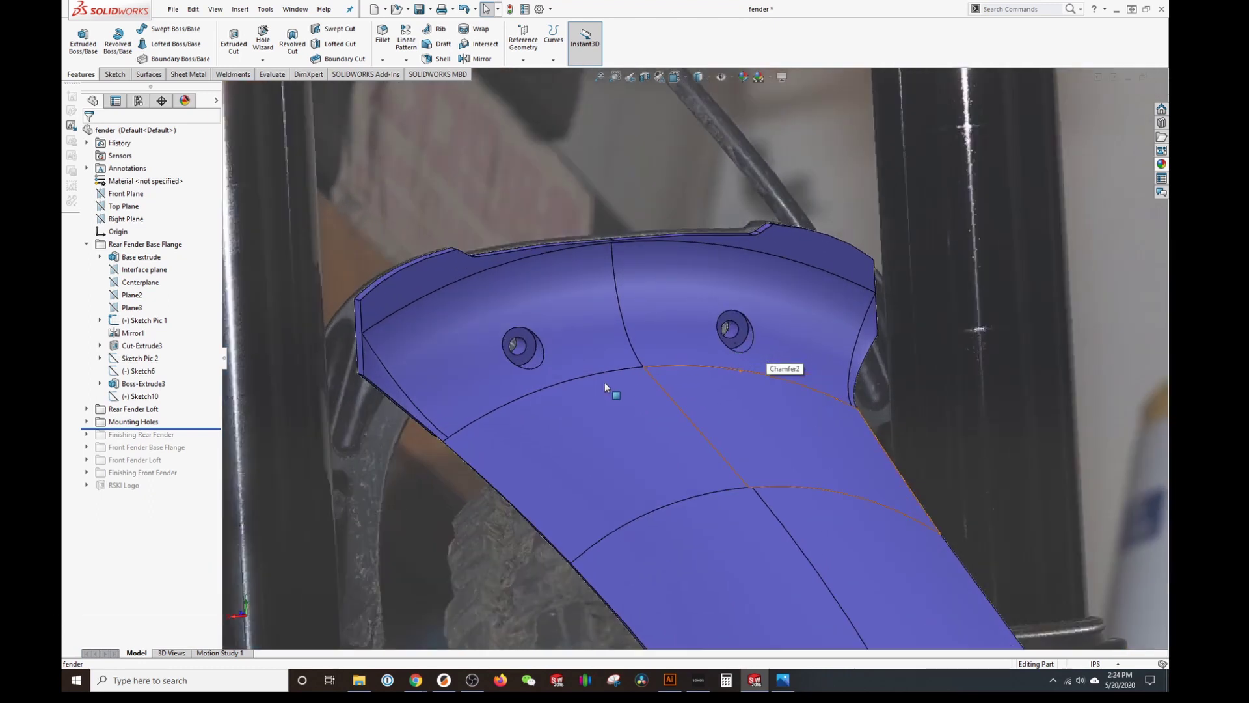
{"action": "middle_click_drag", "start_coordinate": [604, 381], "coordinate": [594, 410]}
{"action": "scroll", "coordinate": [559, 365], "scroll_direction": "down", "scroll_amount": 5}
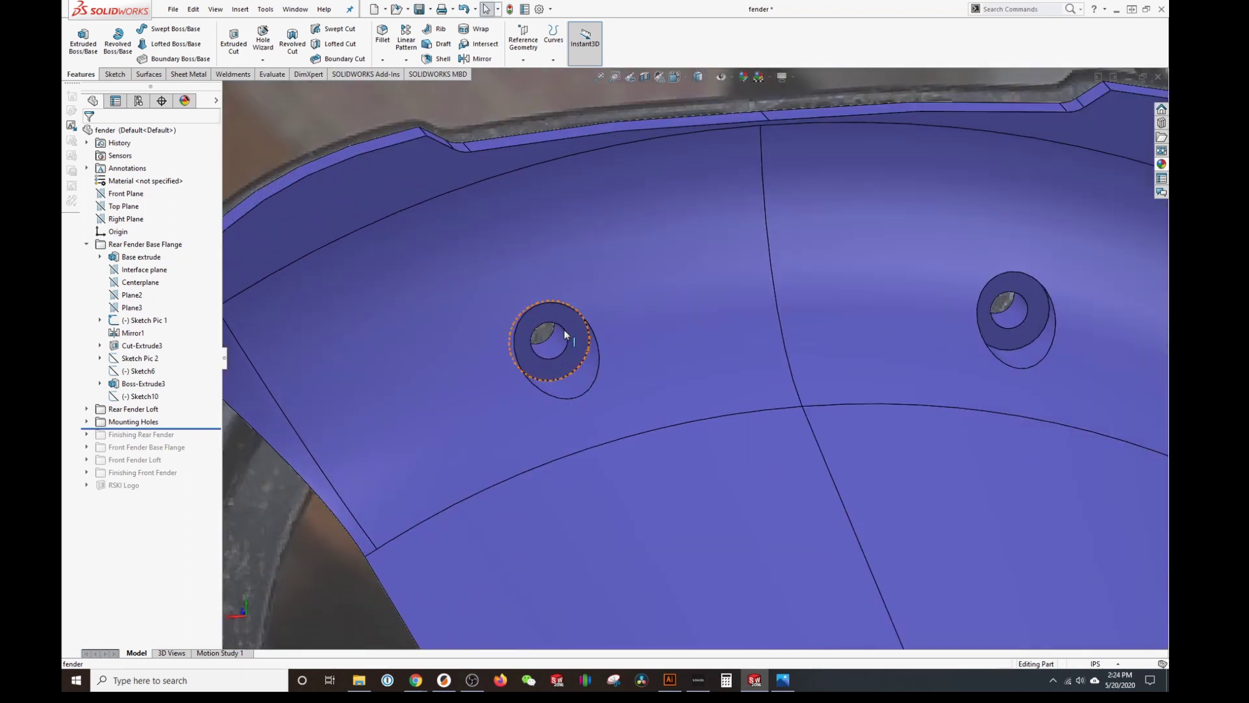
{"action": "left_click", "coordinate": [591, 347]}
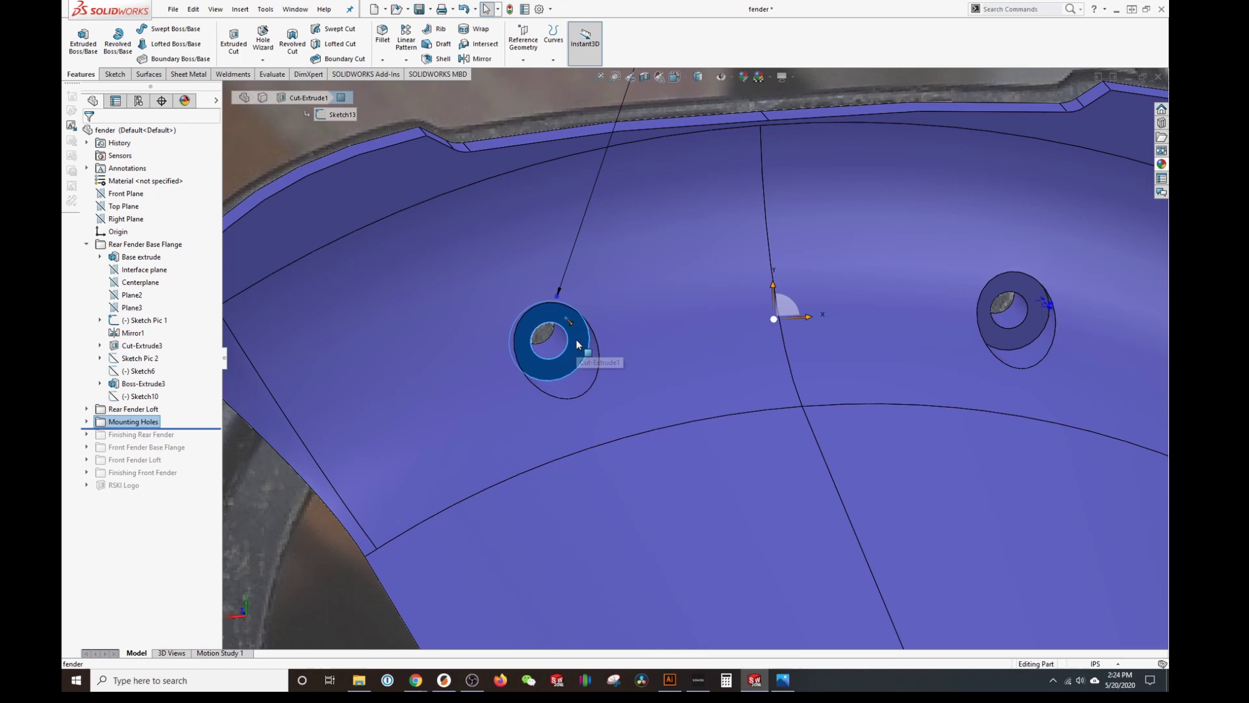
- Compare the counterbores of both mounting holes up close and within the whole flange, and clear the face selection
{"action": "scroll", "coordinate": [684, 354], "scroll_direction": "up", "scroll_amount": 2}
{"action": "scroll", "coordinate": [908, 312], "scroll_direction": "down", "scroll_amount": 5}
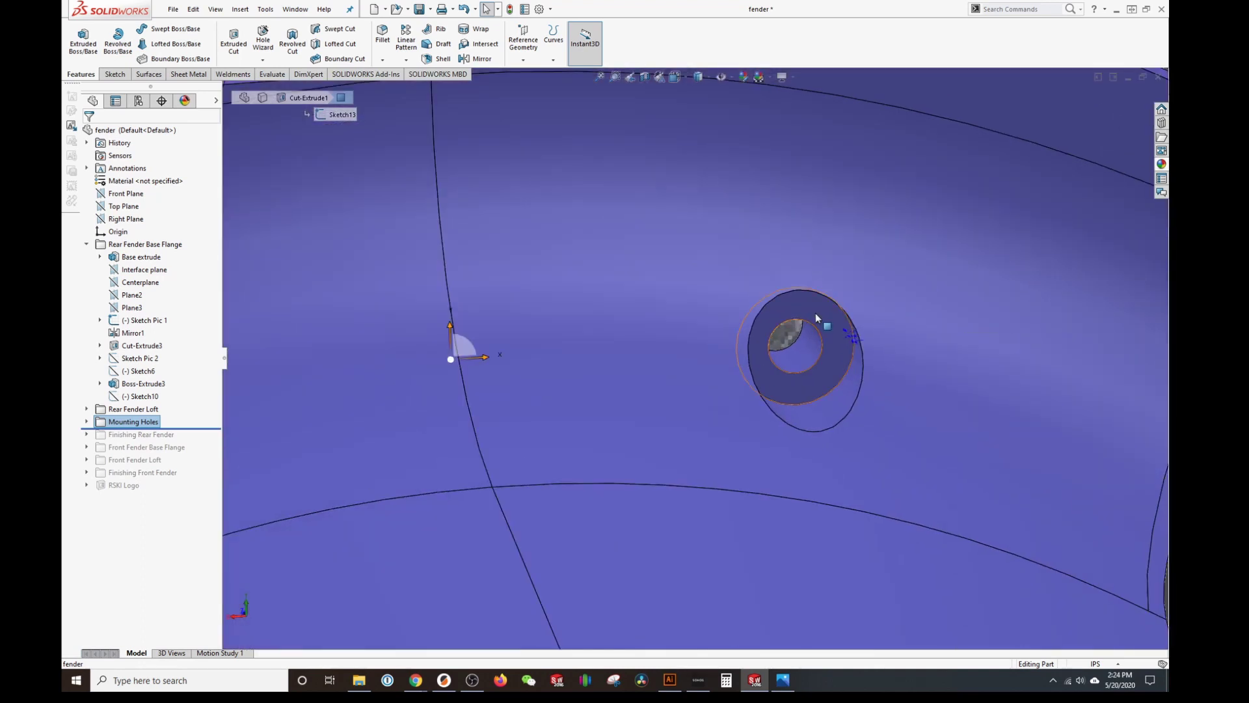
{"action": "scroll", "coordinate": [855, 360], "scroll_direction": "up", "scroll_amount": 3}
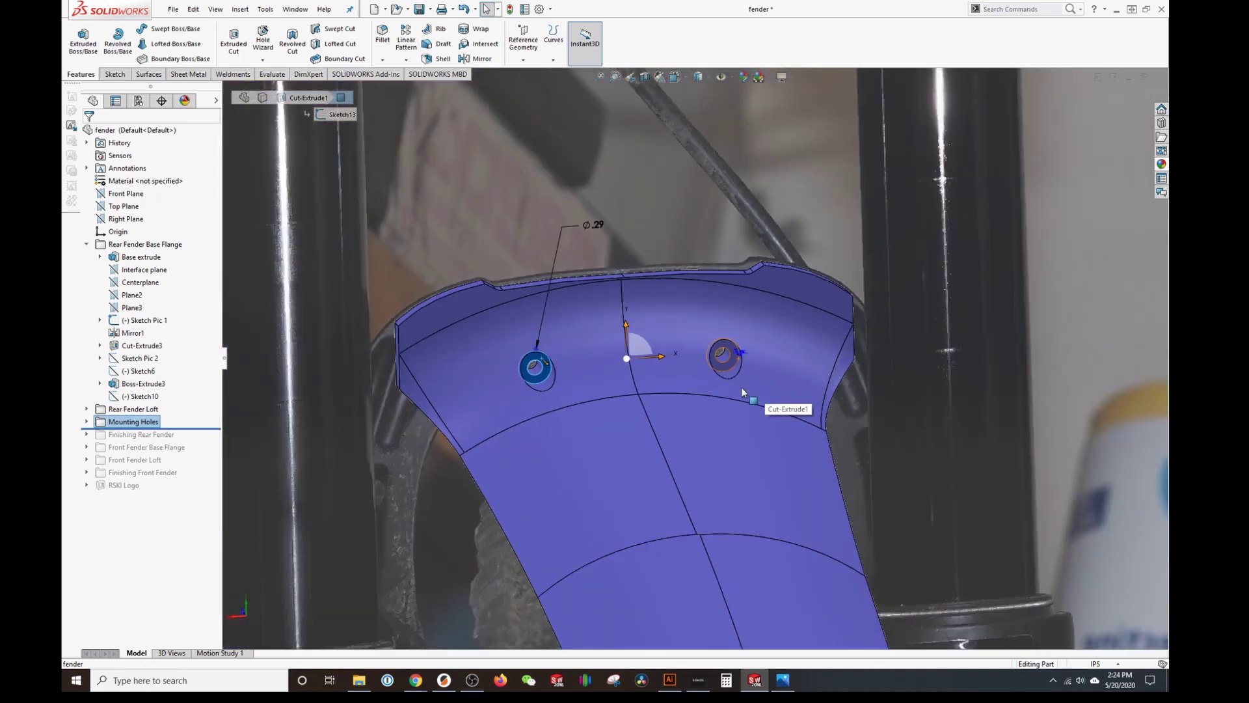
{"action": "scroll", "coordinate": [742, 361], "scroll_direction": "down", "scroll_amount": 3}
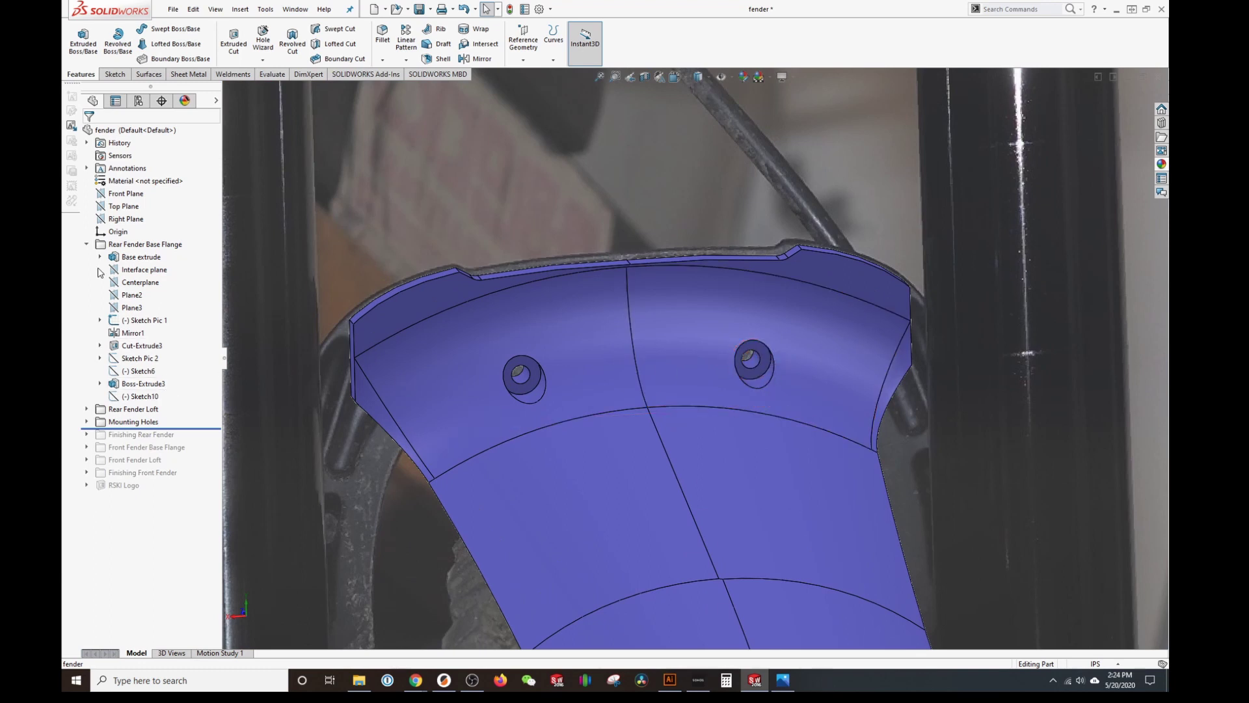
- Collapse the Rear Fender Base Flange folder, roll the model forward through Finishing Rear Fender, and inspect the rounded edges
{"action": "left_click", "coordinate": [85, 246]}
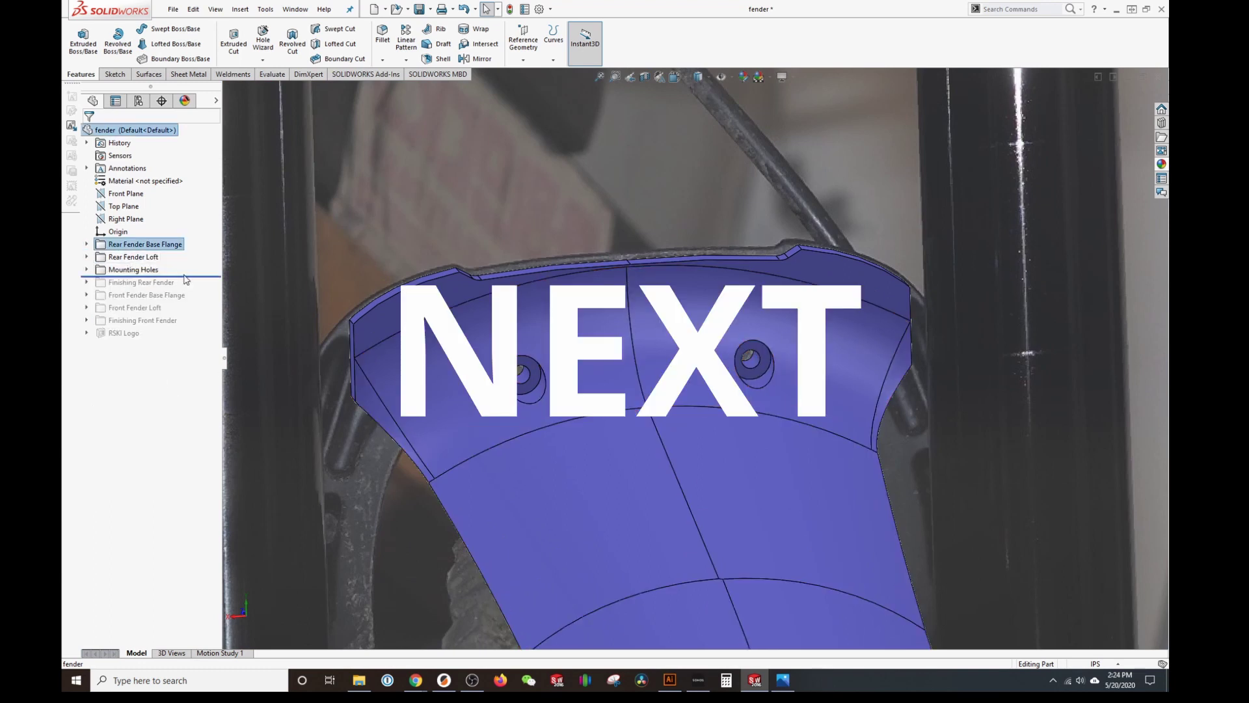
{"action": "scroll", "coordinate": [564, 369], "scroll_direction": "up", "scroll_amount": 8}
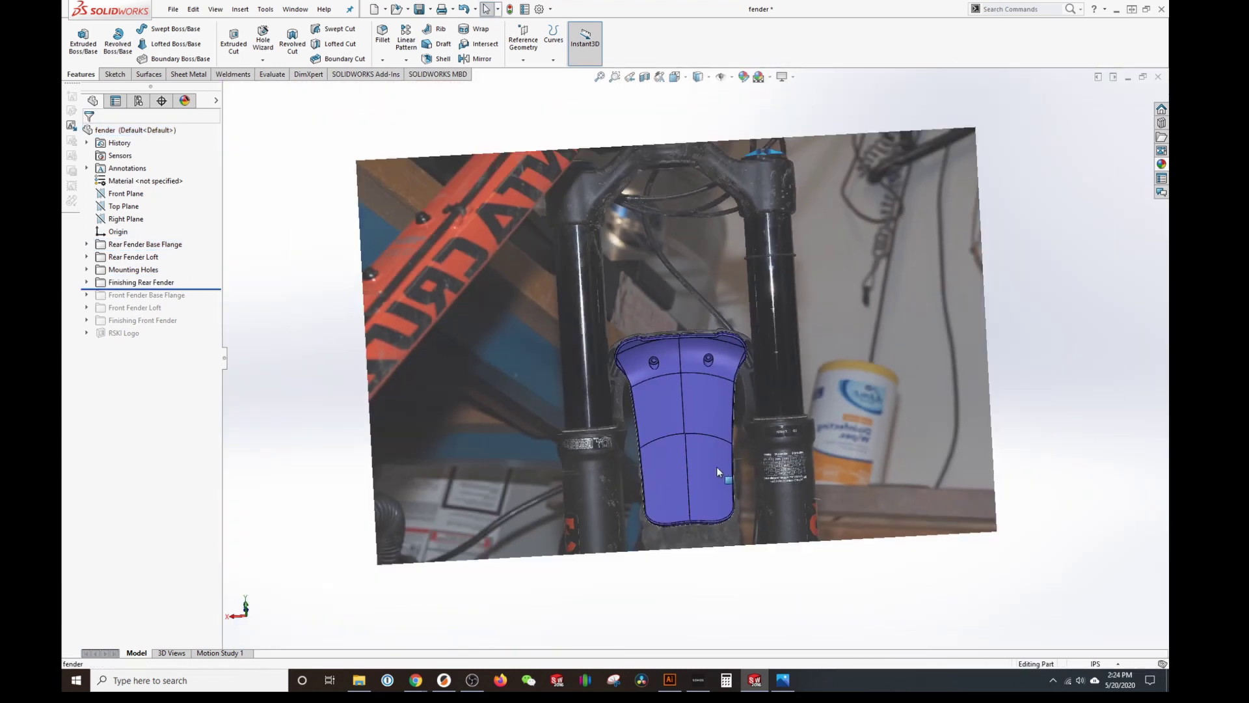
{"action": "scroll", "coordinate": [716, 466], "scroll_direction": "down", "scroll_amount": 4}
{"action": "middle_click_drag", "start_coordinate": [677, 431], "coordinate": [591, 464]}
{"action": "middle_click_drag", "start_coordinate": [732, 586], "coordinate": [677, 563]}
{"action": "scroll", "coordinate": [625, 519], "scroll_direction": "down", "scroll_amount": 4}
{"action": "scroll", "coordinate": [643, 444], "scroll_direction": "up", "scroll_amount": 5}
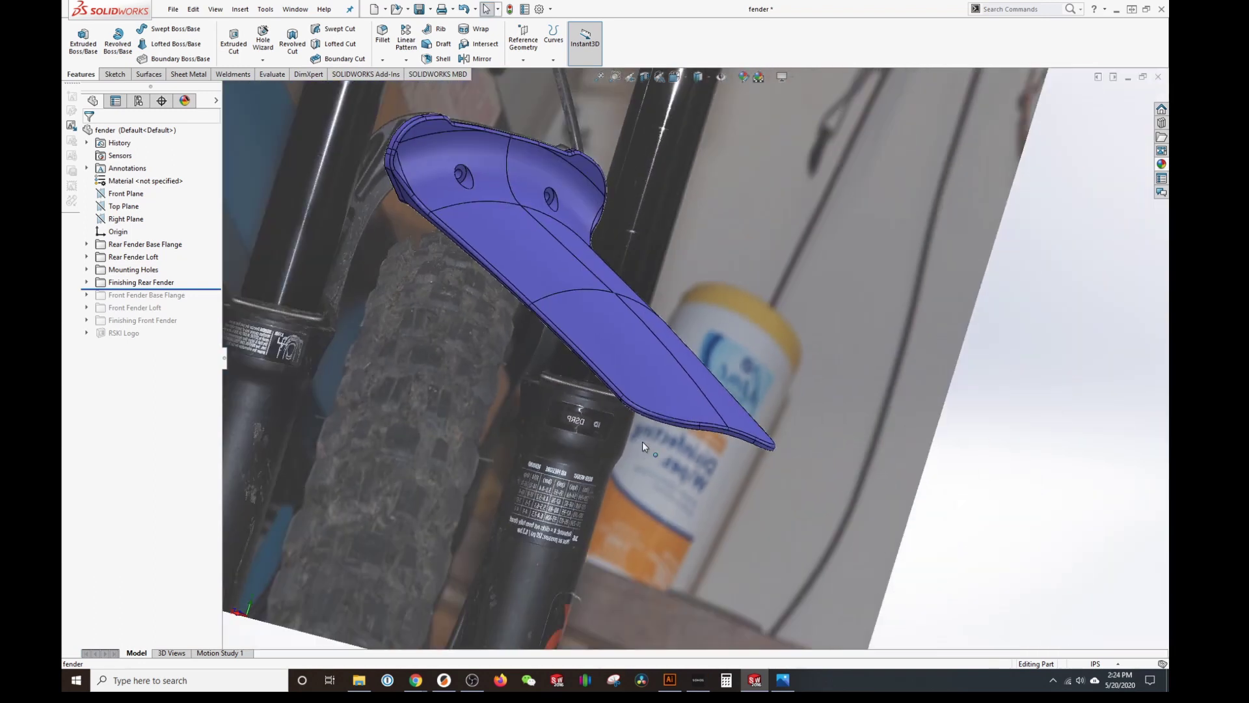
{"action": "middle_click_drag", "start_coordinate": [607, 334], "coordinate": [580, 428]}
{"action": "scroll", "coordinate": [580, 428], "scroll_direction": "up", "scroll_amount": 4}
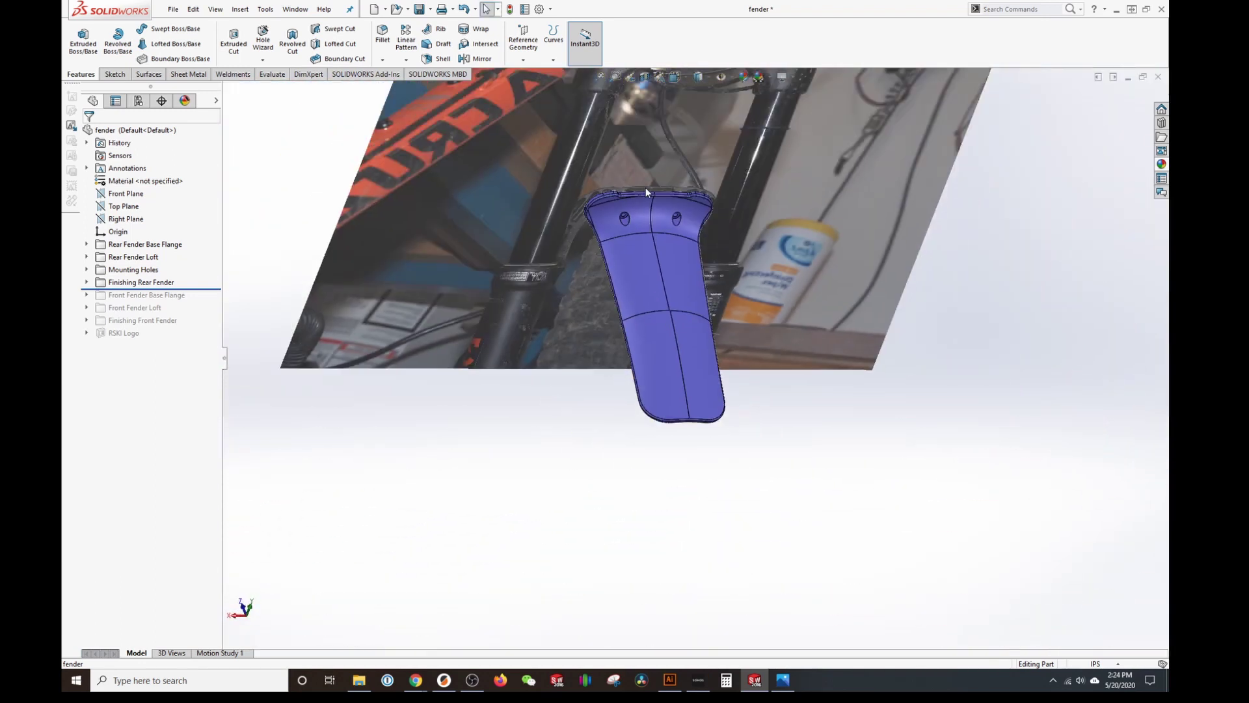
- Roll the model forward to include the Front Fender Base Flange folder and inspect the flange from both sides
{"action": "scroll", "coordinate": [648, 195], "scroll_direction": "down", "scroll_amount": 3}
{"action": "left_click_drag", "start_coordinate": [195, 289], "coordinate": [215, 313]}
{"action": "middle_click_drag", "start_coordinate": [530, 330], "coordinate": [639, 369]}
{"action": "scroll", "coordinate": [500, 235], "scroll_direction": "down", "scroll_amount": 4}
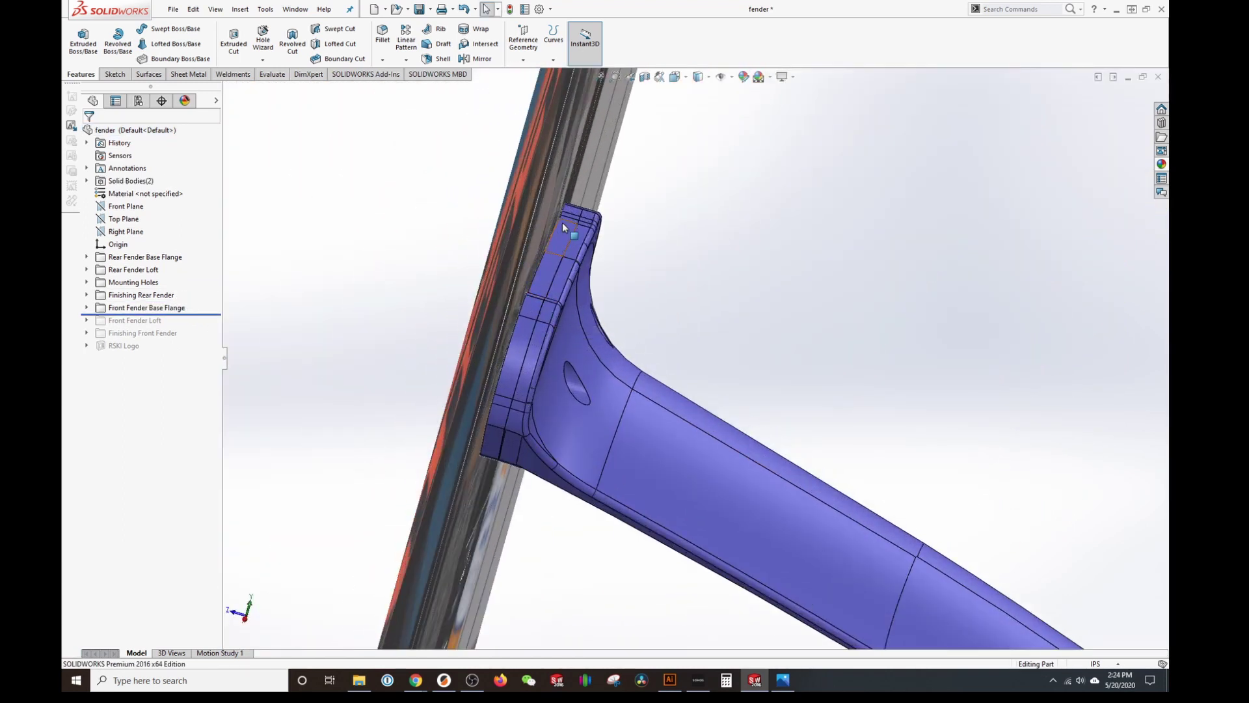
{"action": "scroll", "coordinate": [530, 337], "scroll_direction": "up", "scroll_amount": 3}
{"action": "middle_click_drag", "start_coordinate": [530, 338], "coordinate": [603, 376]}
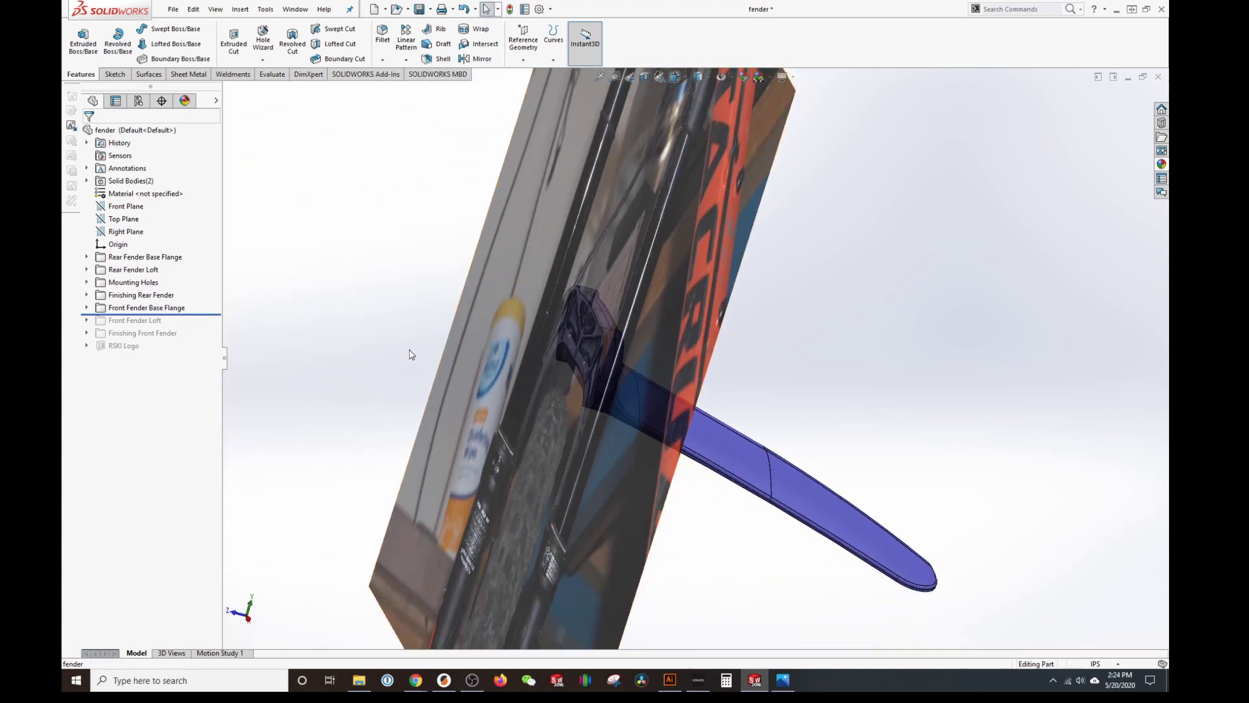
{"action": "scroll", "coordinate": [623, 389], "scroll_direction": "up", "scroll_amount": 3}
{"action": "middle_click_drag", "start_coordinate": [624, 389], "coordinate": [642, 338]}
{"action": "scroll", "coordinate": [642, 338], "scroll_direction": "down", "scroll_amount": 1}
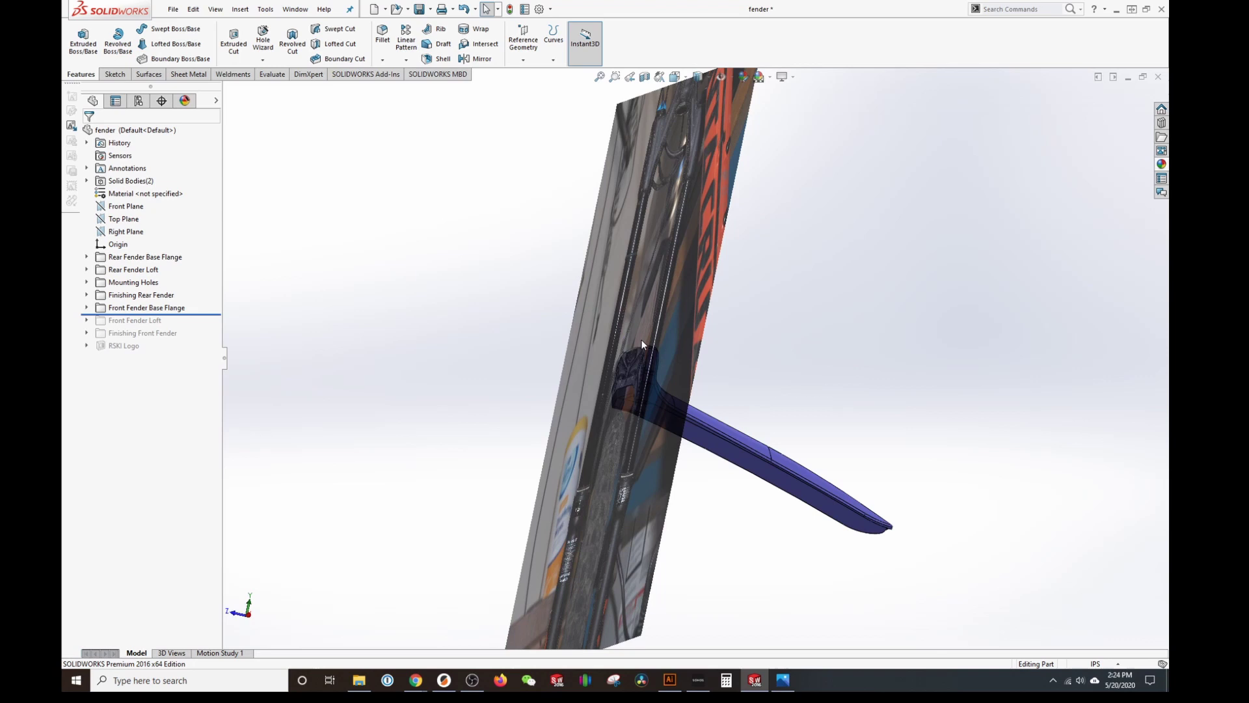
- Show the Sketch Pic 2 side photo from the Rear Fender Base Flange folder and view the fender against it in the Right view
{"action": "key", "text": "ctrl+4"}
{"action": "left_click", "coordinate": [87, 257]}
{"action": "left_click", "coordinate": [139, 370]}
{"action": "left_click", "coordinate": [148, 356]}
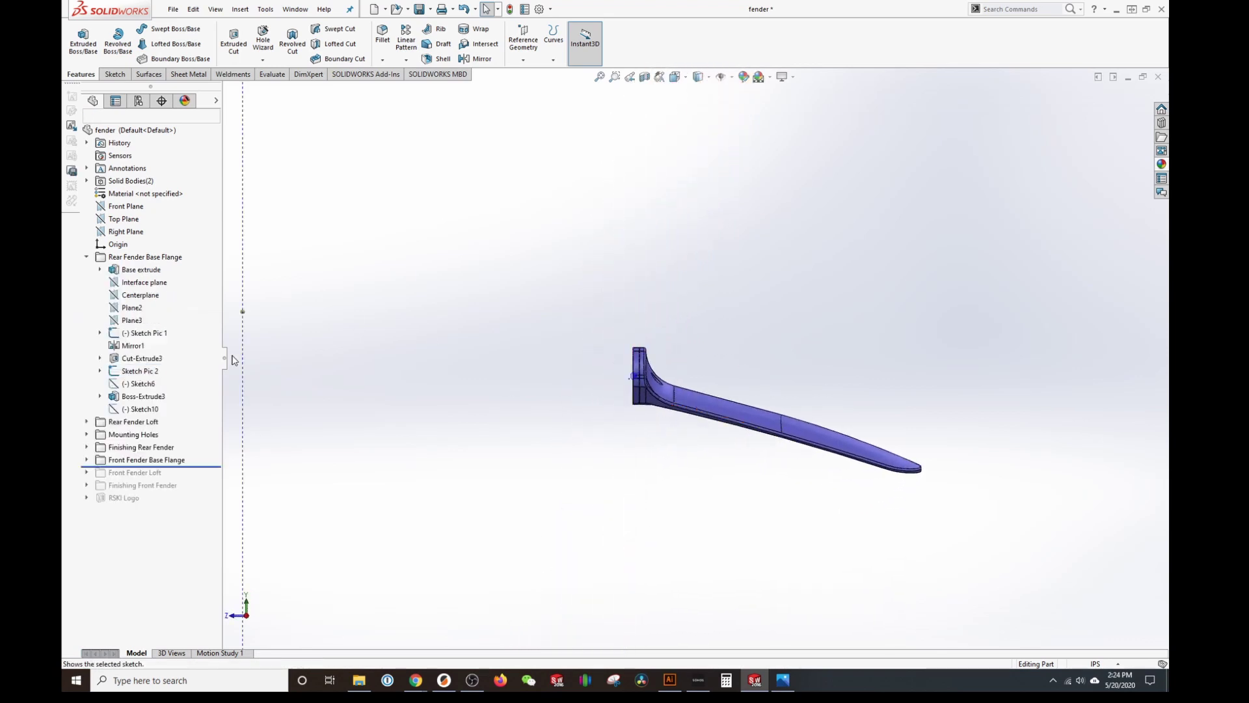
{"action": "scroll", "coordinate": [489, 387], "scroll_direction": "up", "scroll_amount": 2}
{"action": "scroll", "coordinate": [649, 371], "scroll_direction": "down", "scroll_amount": 2}
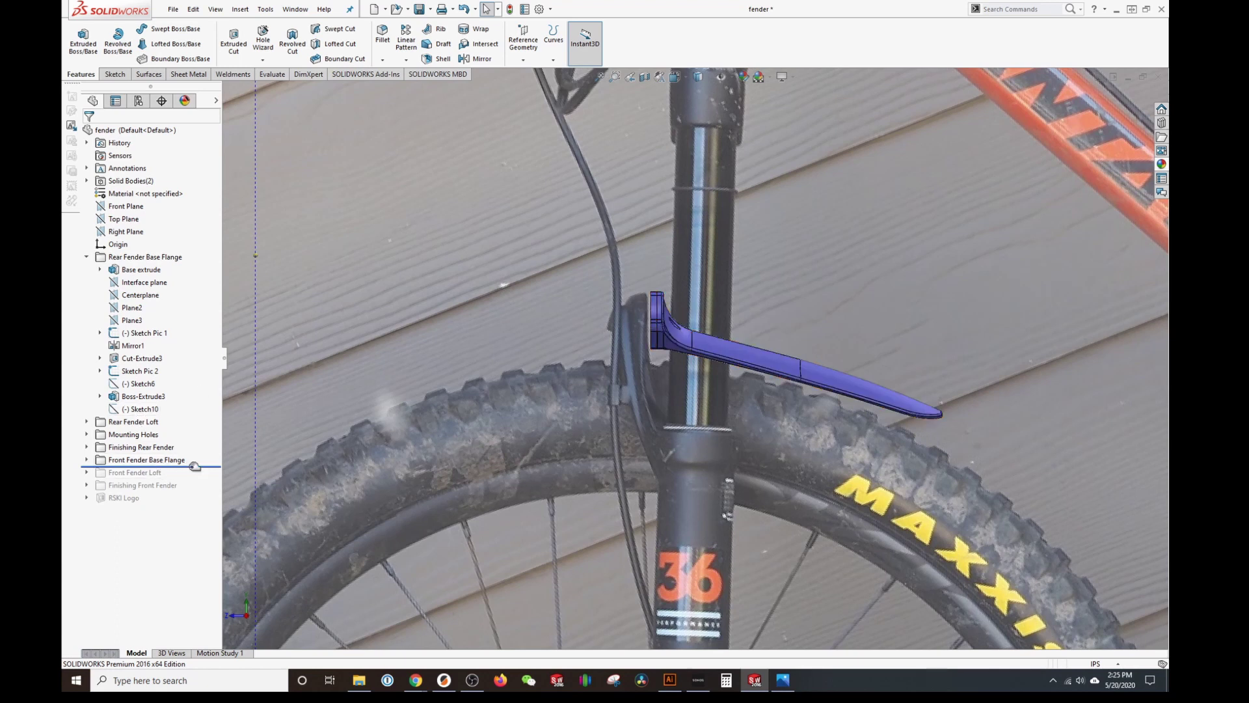
- Select the front base flange's side face and compare its position with the fork arch in the side photo
{"action": "scroll", "coordinate": [651, 310], "scroll_direction": "down", "scroll_amount": 5}
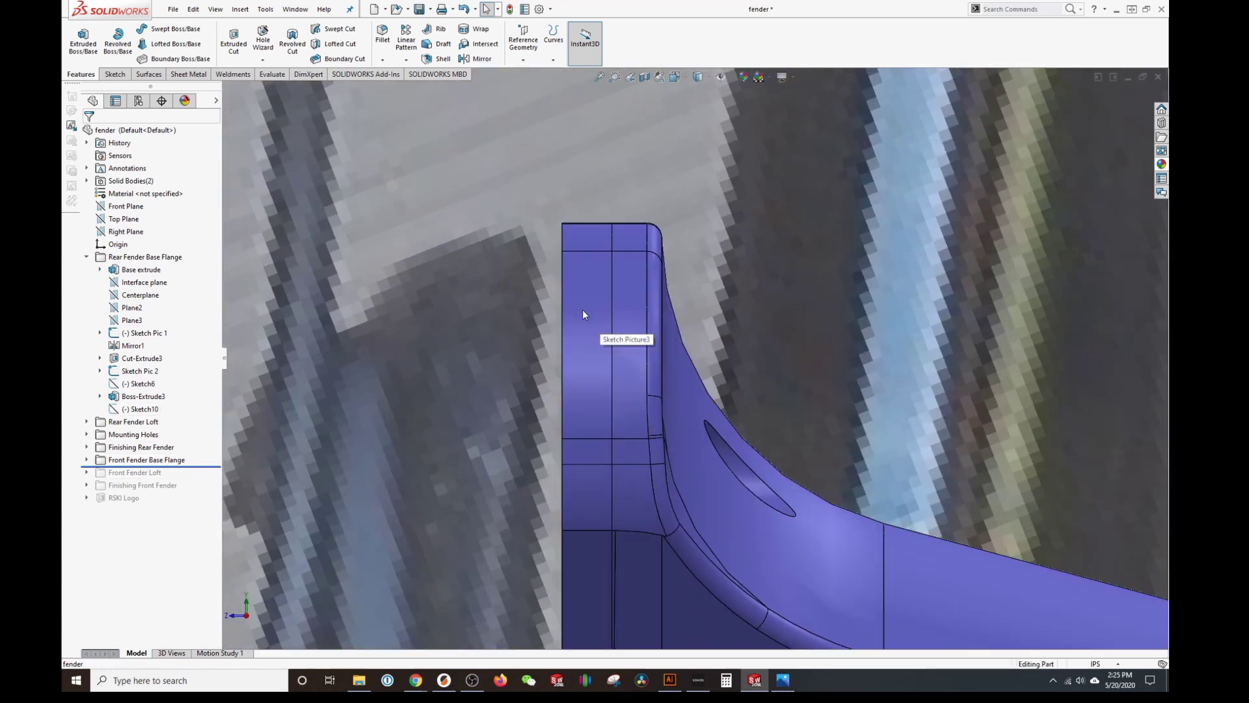
{"action": "left_click", "coordinate": [602, 380]}
{"action": "scroll", "coordinate": [651, 391], "scroll_direction": "up", "scroll_amount": 2}
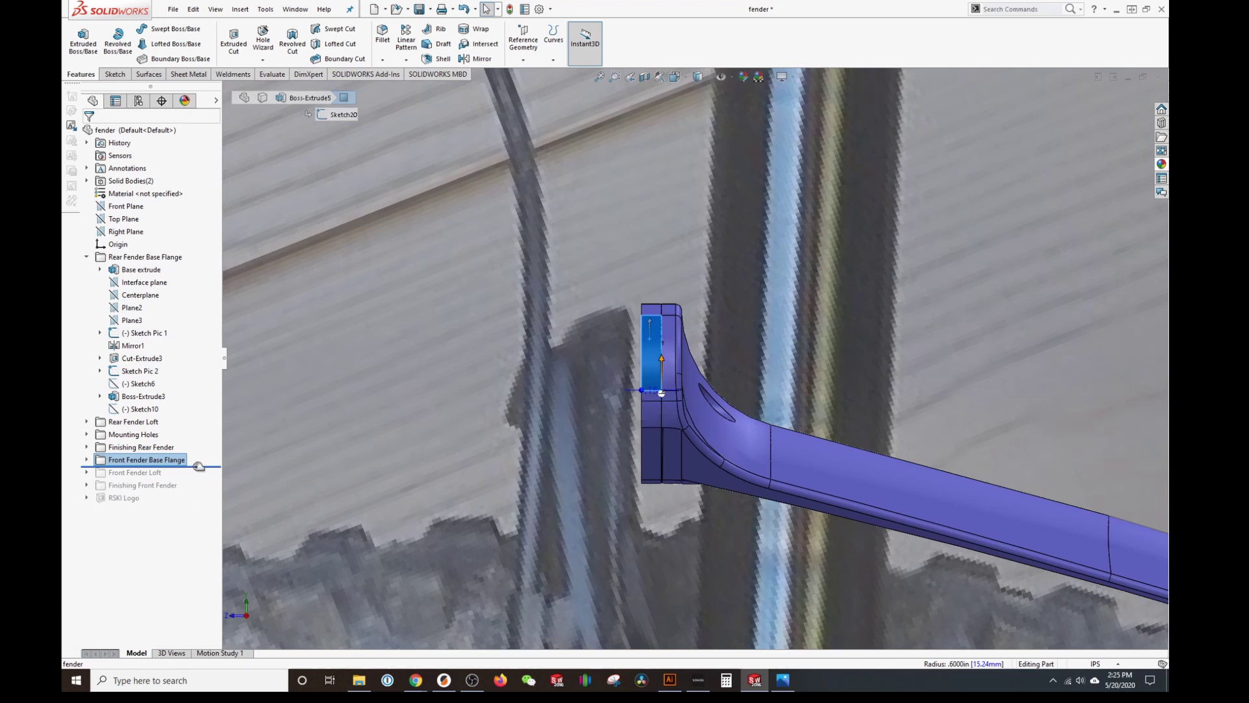
- Roll the model forward to include the Front Fender Loft folder and view the front fender in the Right view
{"action": "left_click_drag", "start_coordinate": [199, 466], "coordinate": [207, 453]}
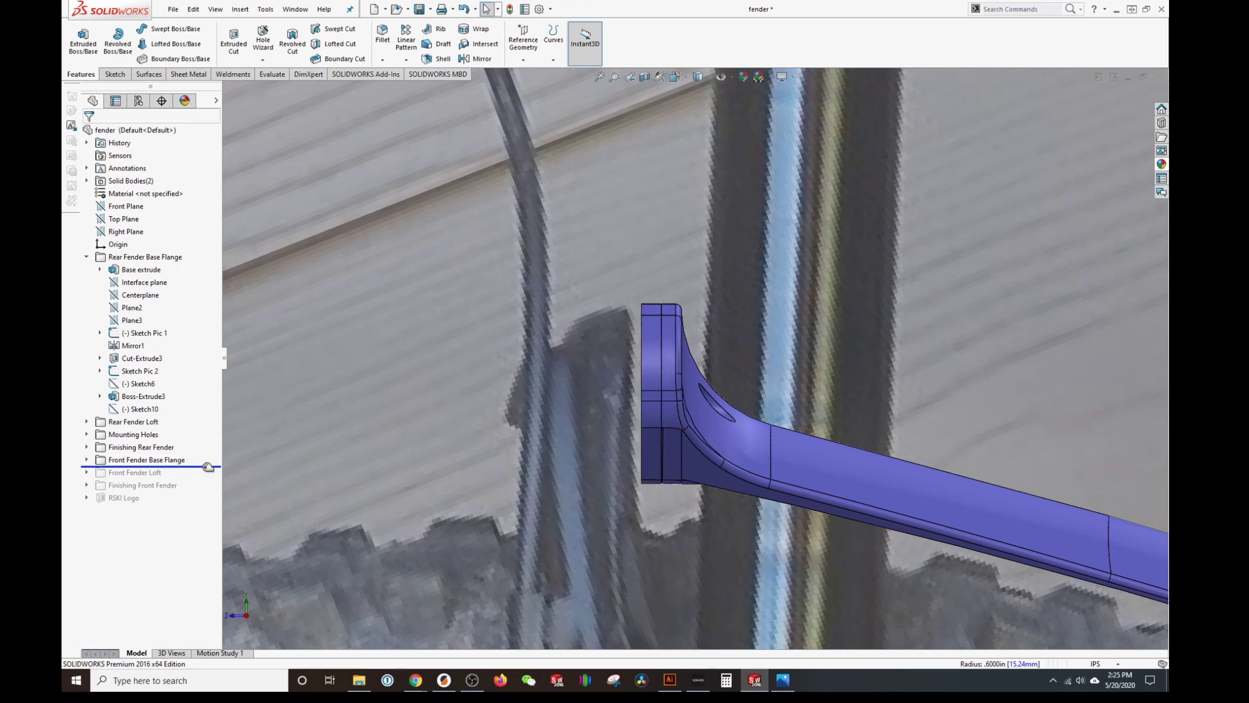
{"action": "left_click_drag", "start_coordinate": [208, 467], "coordinate": [205, 479]}
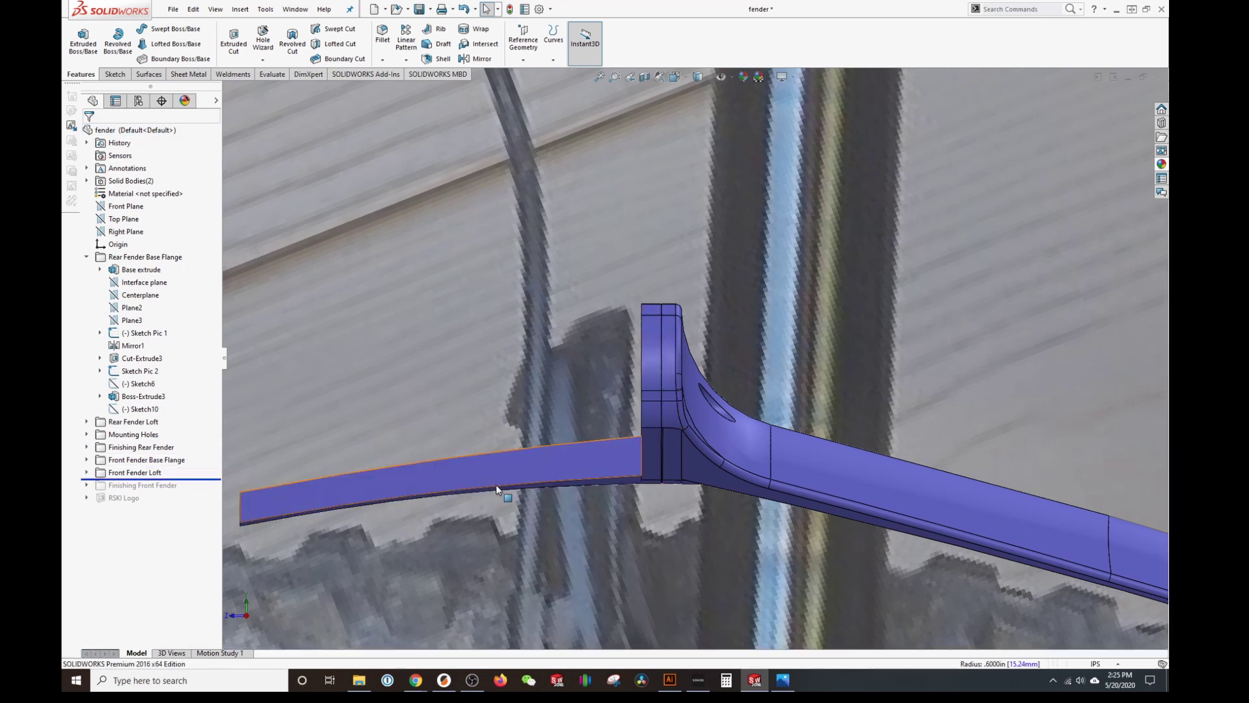
{"action": "mouse_move", "coordinate": [497, 485]}
{"action": "middle_mouse_down"}
{"action": "mouse_move", "coordinate": [571, 493]}
{"action": "mouse_move", "coordinate": [509, 494]}
{"action": "middle_mouse_up"}
{"action": "scroll", "coordinate": [510, 494], "scroll_direction": "up", "scroll_amount": 4}
{"action": "middle_click_drag", "start_coordinate": [507, 409], "coordinate": [551, 413]}
{"action": "key", "text": "ctrl+4"}
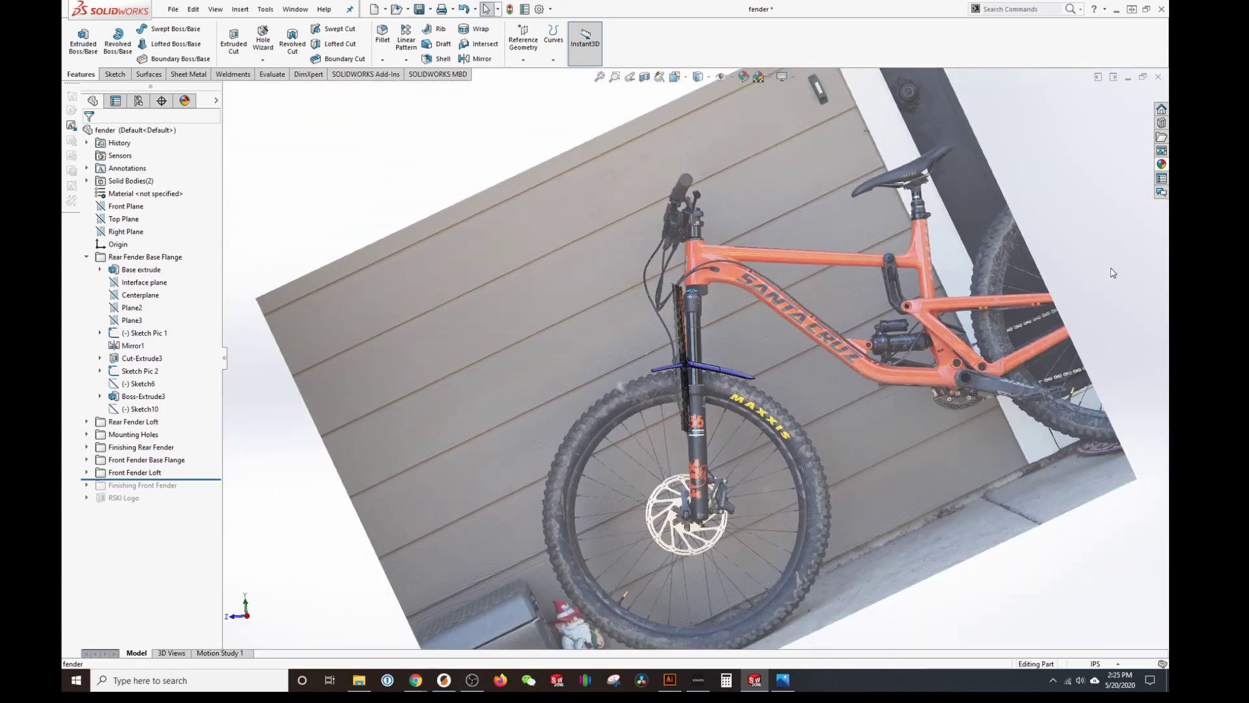
- Compare the front fender loft's curve with the tire and fork in the side photo
{"action": "right_click_drag", "start_coordinate": [1136, 307], "coordinate": [1138, 330]}
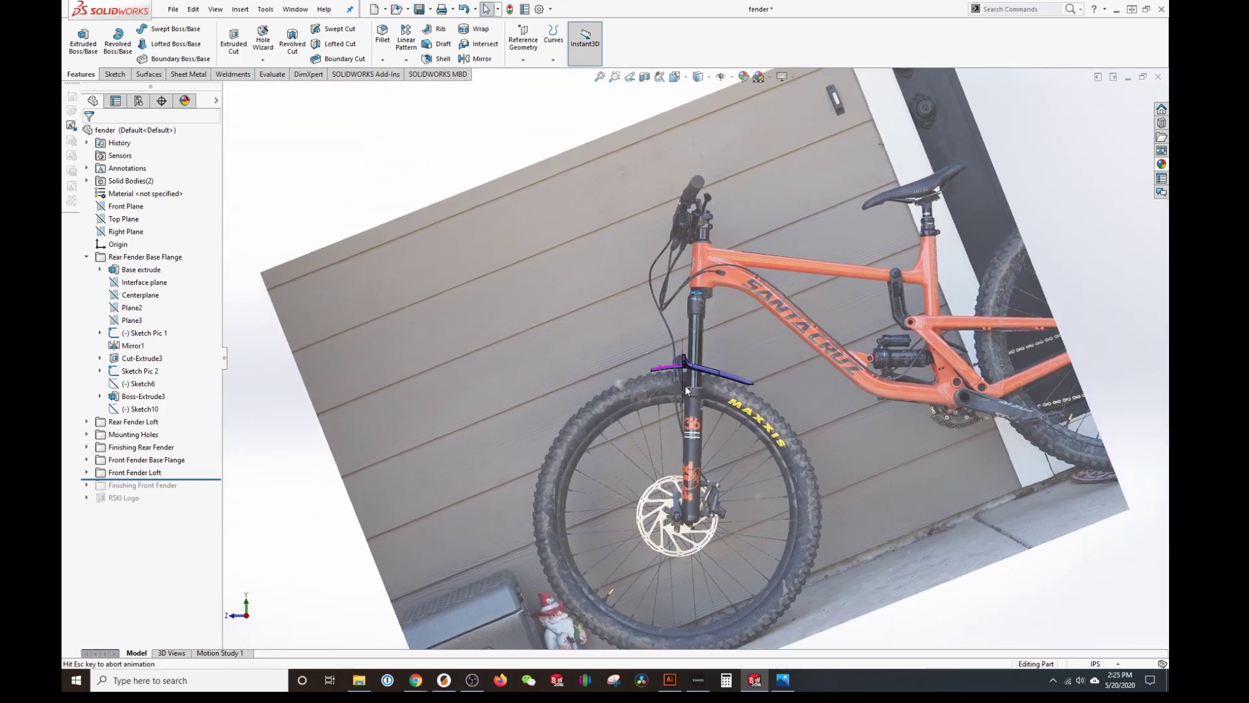
{"action": "scroll", "coordinate": [685, 380], "scroll_direction": "down", "scroll_amount": 6}
{"action": "scroll", "coordinate": [690, 340], "scroll_direction": "down", "scroll_amount": 3}
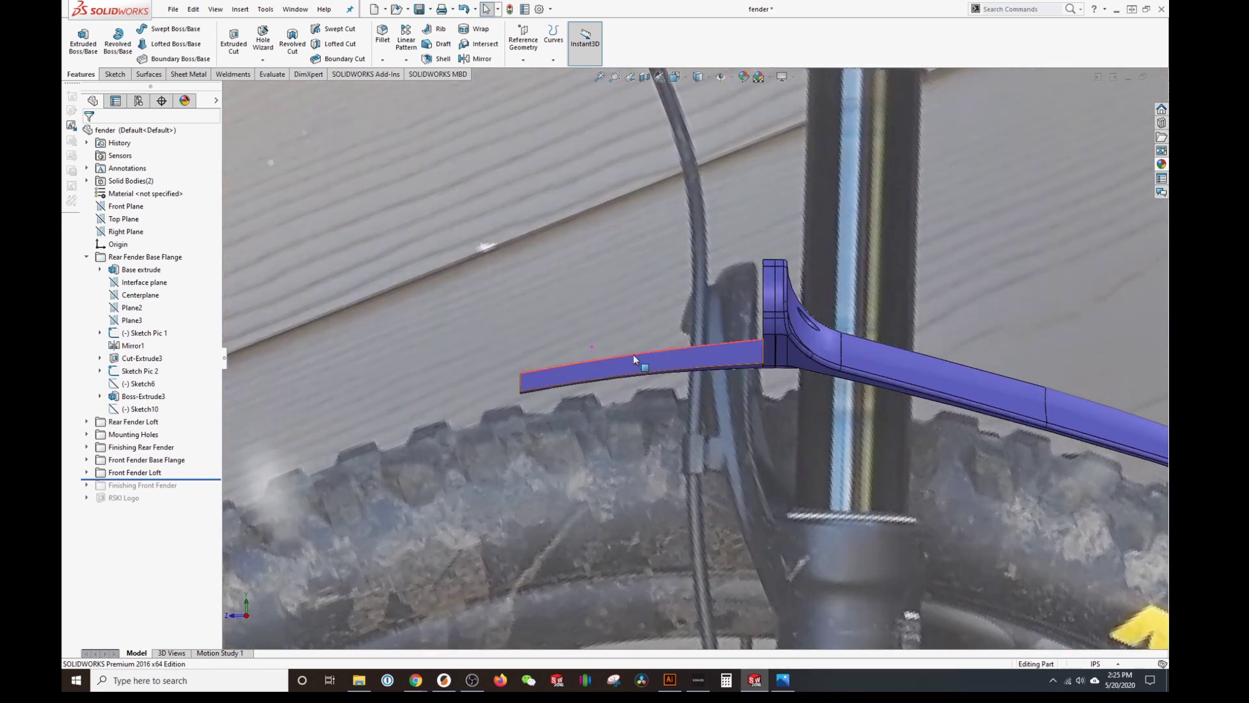
{"action": "scroll", "coordinate": [634, 355], "scroll_direction": "up", "scroll_amount": 2}
{"action": "scroll", "coordinate": [846, 347], "scroll_direction": "down", "scroll_amount": 3}
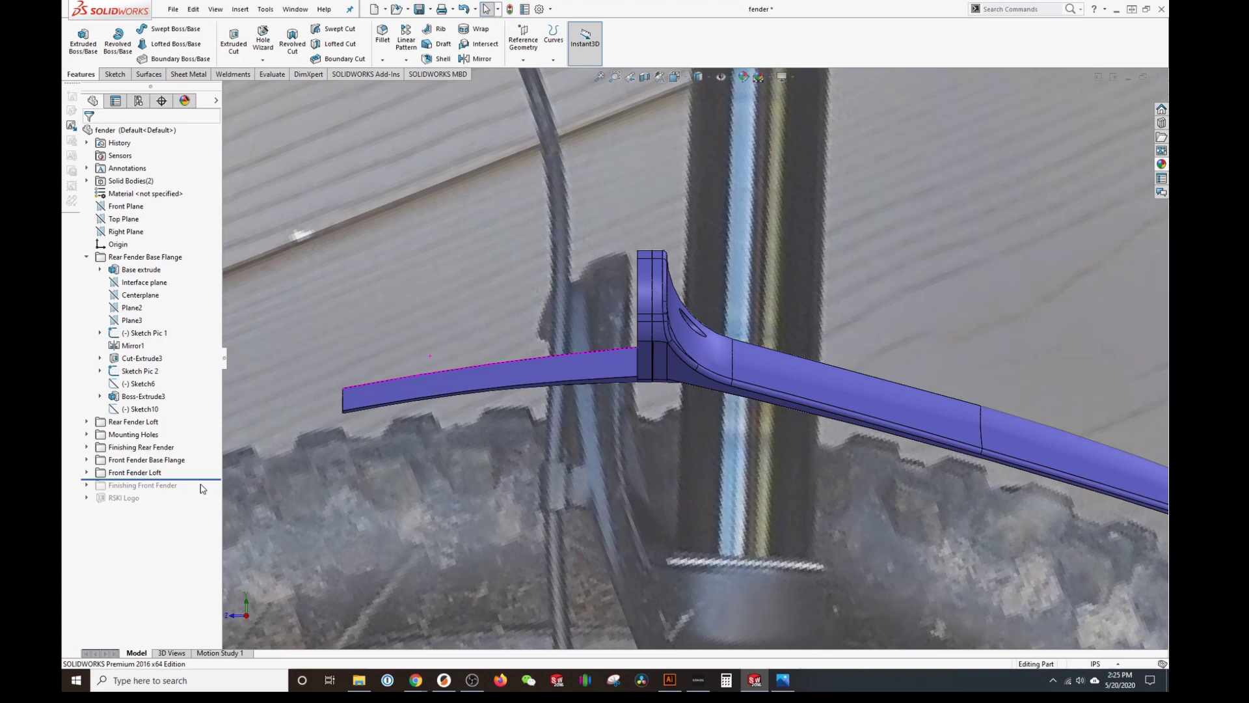
- Roll the model forward to include the Finishing Front Fender folder and inspect the front fender's rounded corners
{"action": "middle_click_drag", "start_coordinate": [463, 344], "coordinate": [437, 576]}
{"action": "left_click_drag", "start_coordinate": [196, 478], "coordinate": [195, 492]}
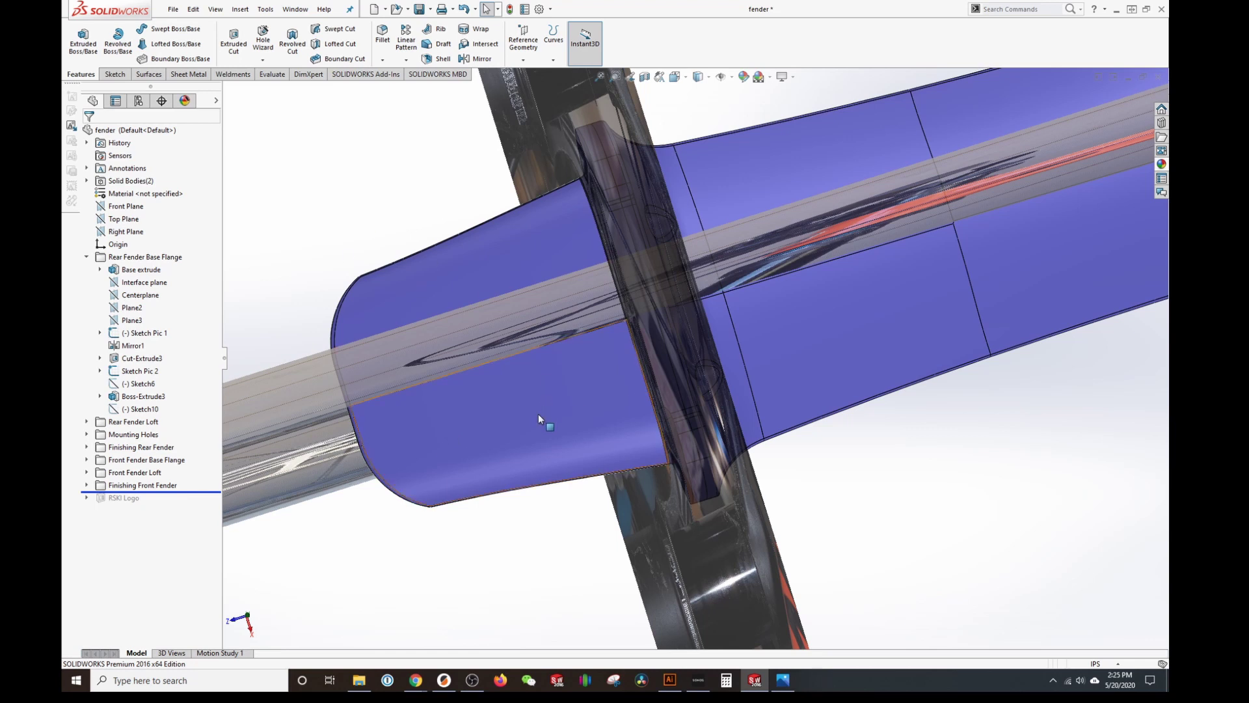
{"action": "scroll", "coordinate": [540, 420], "scroll_direction": "up", "scroll_amount": 5}
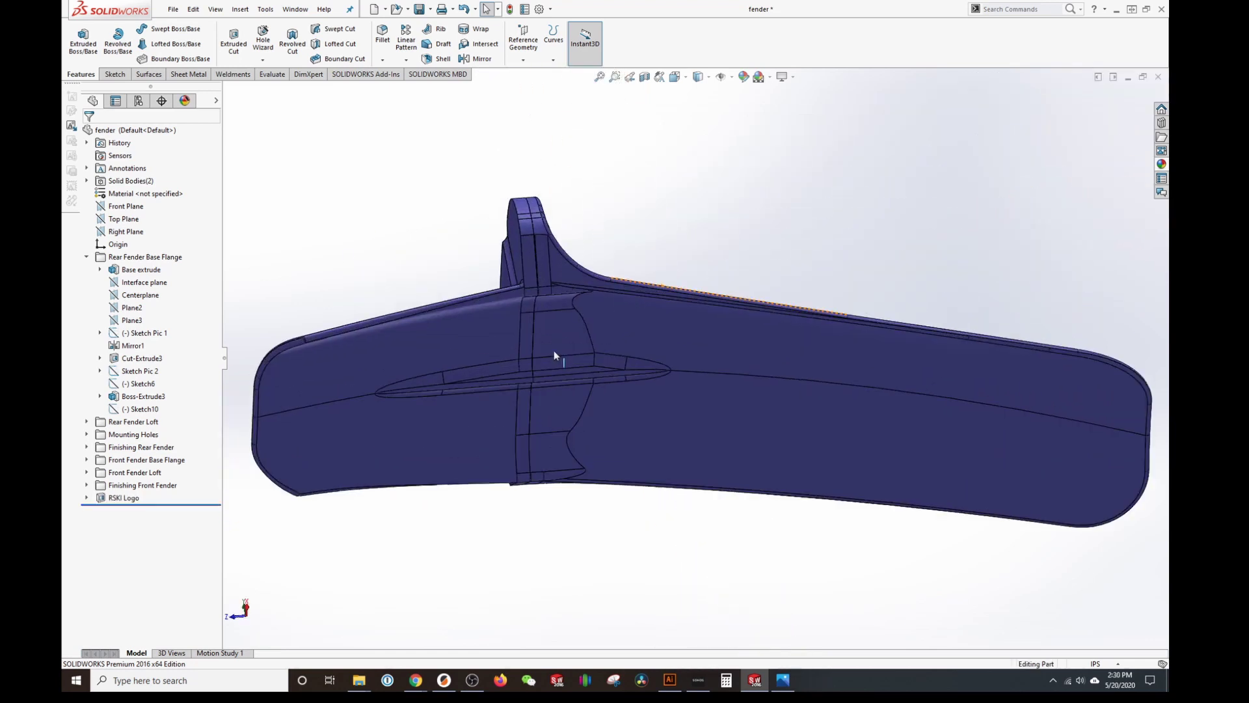
- Inspect where the front fender joins the flange, selecting the flange's recessed mounting face and clearing the selection
{"action": "middle_click_drag", "start_coordinate": [558, 370], "coordinate": [572, 446]}
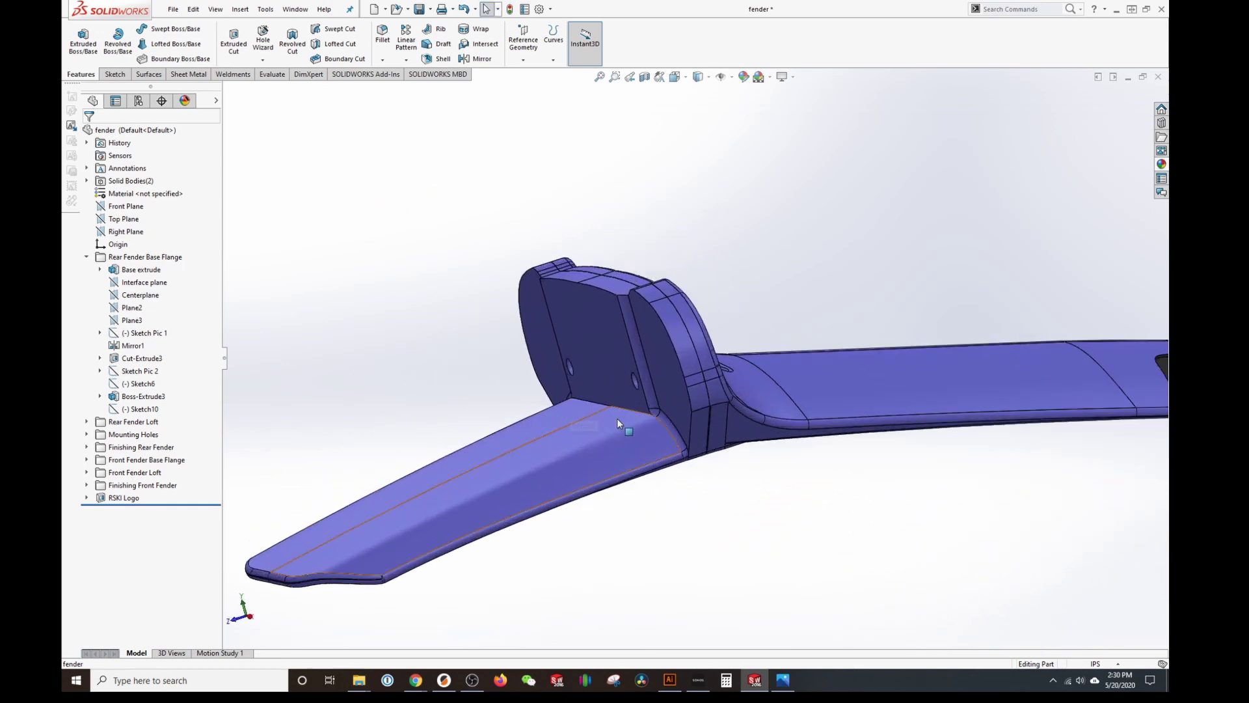
{"action": "scroll", "coordinate": [605, 377], "scroll_direction": "down", "scroll_amount": 3}
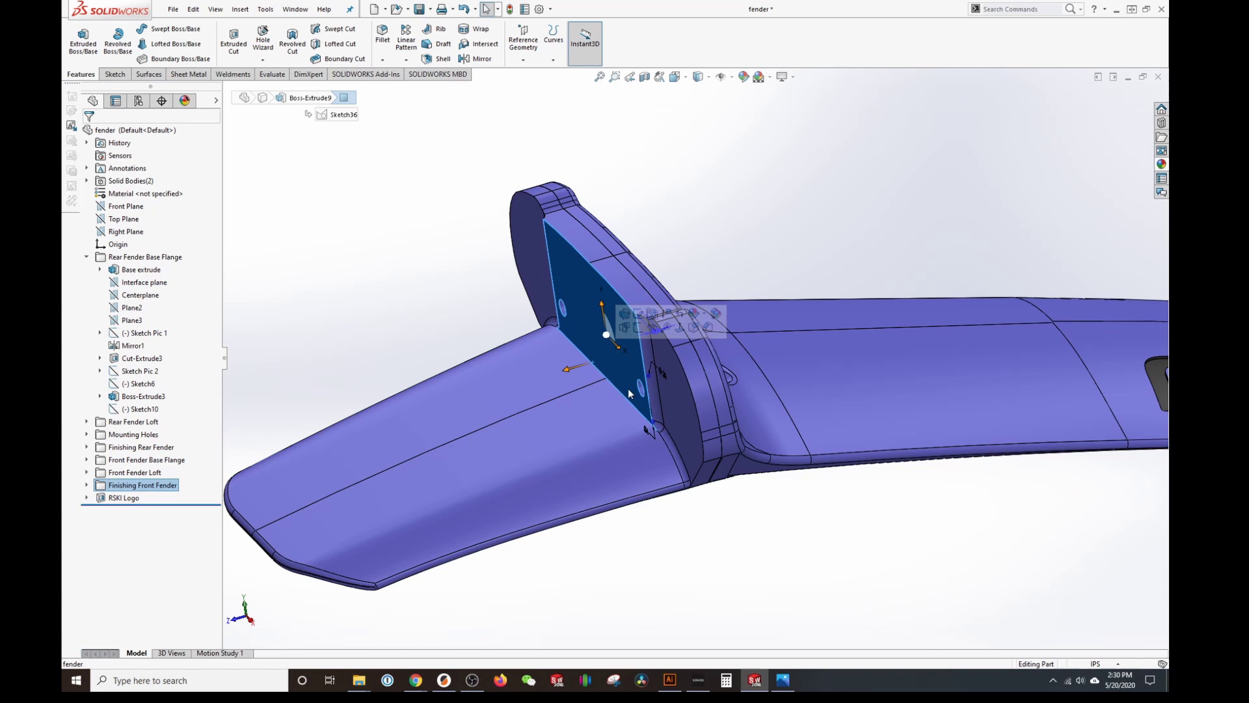
{"action": "left_click", "coordinate": [626, 401]}
{"action": "key", "text": "Escape"}
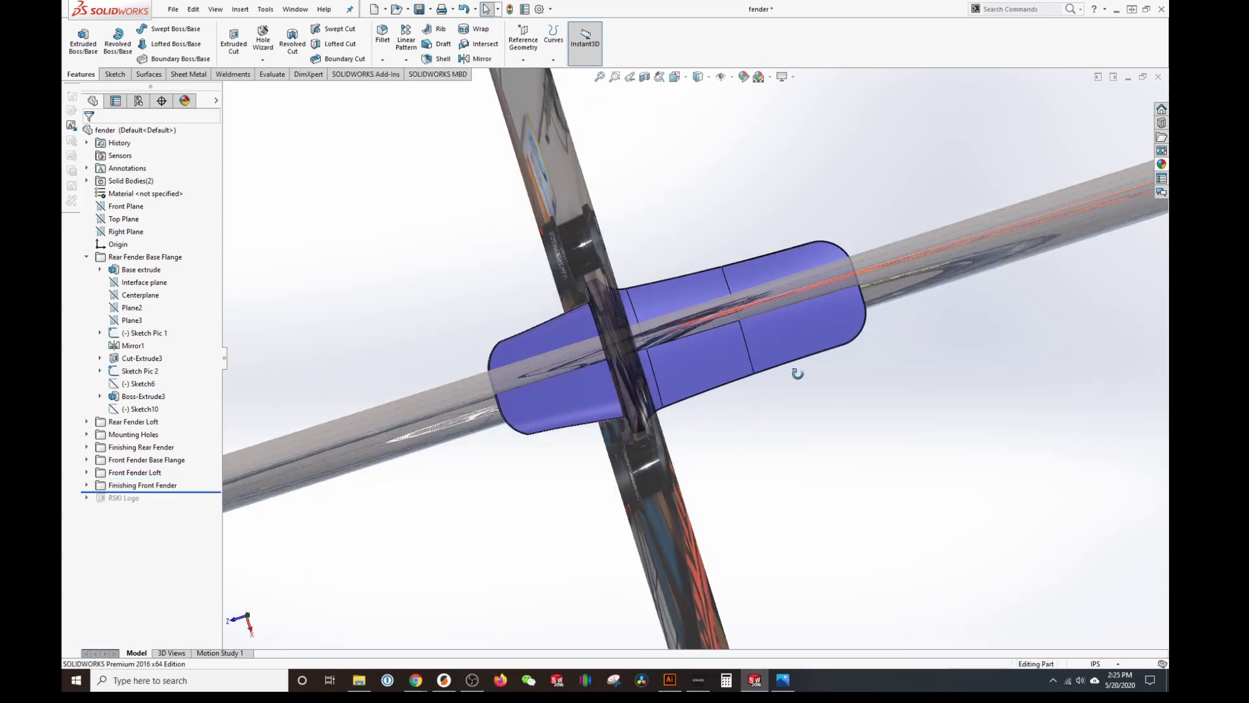
- Roll the model forward to the end of the feature history to include the RSKI Logo
{"action": "middle_click_drag", "start_coordinate": [798, 374], "coordinate": [848, 435]}
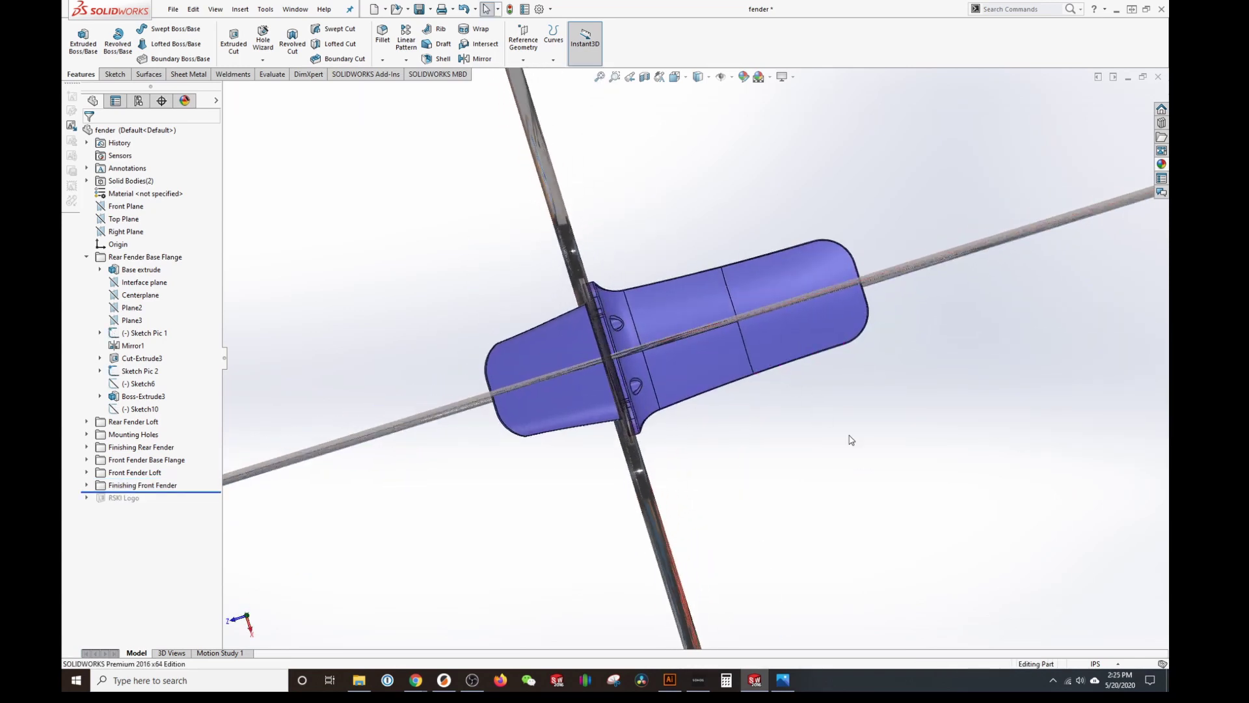
{"action": "key", "text": "ctrl+8"}
{"action": "left_click_drag", "start_coordinate": [175, 491], "coordinate": [178, 504]}
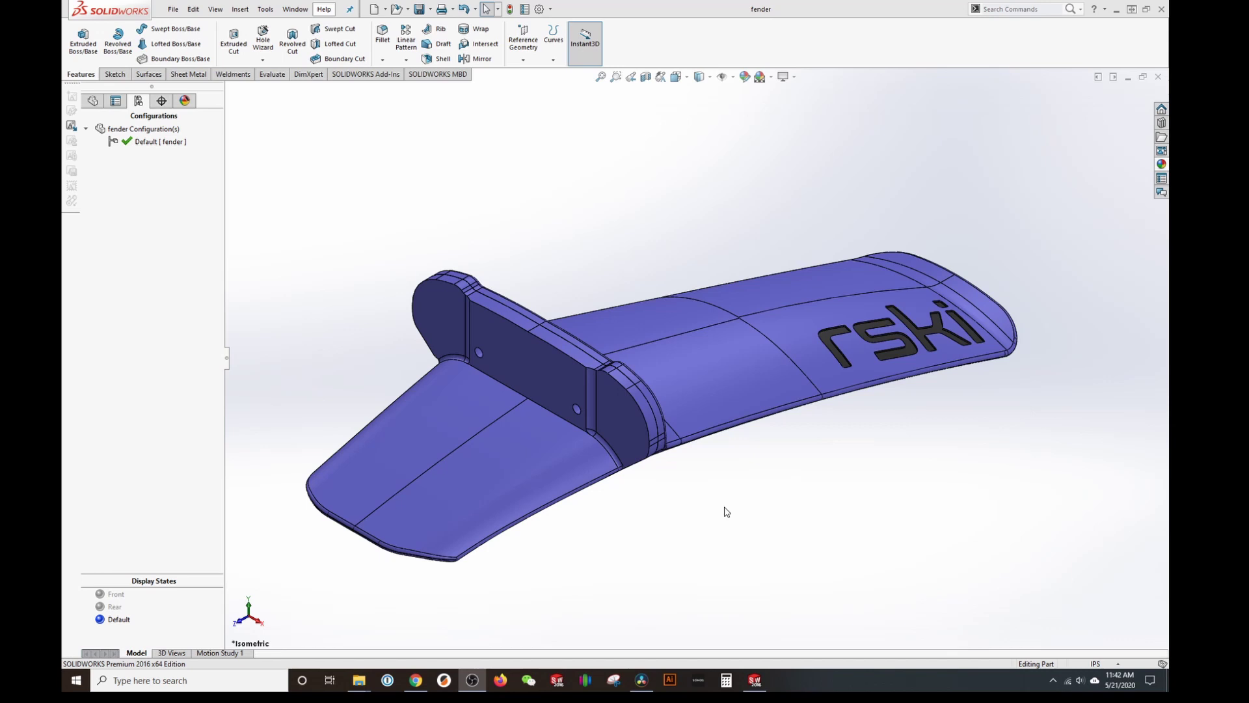
- Orbit around the complete fender to view the front section, flange and rski logo cutout
{"action": "middle_click_drag", "start_coordinate": [523, 427], "coordinate": [800, 418]}
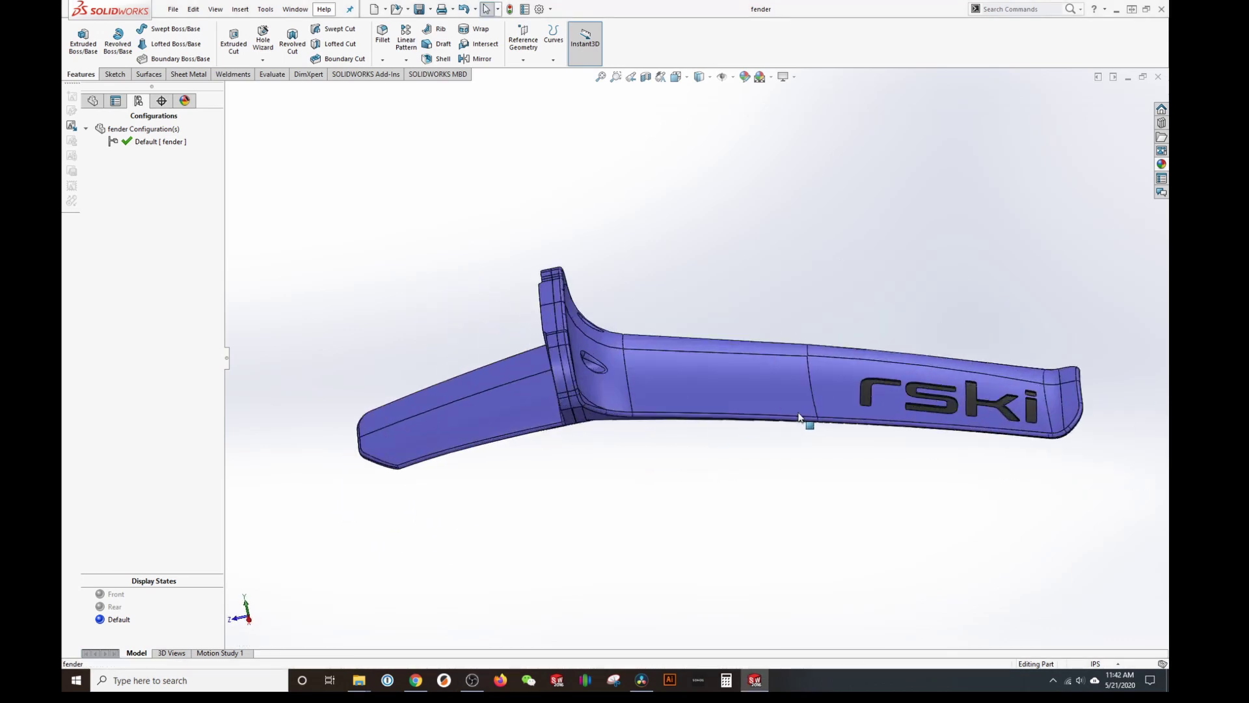
{"action": "middle_click_drag", "start_coordinate": [766, 368], "coordinate": [745, 435]}
{"action": "scroll", "coordinate": [744, 430], "scroll_direction": "up", "scroll_amount": 2}
- Examine the front fender's recessed mounting face, its two holes and the adjoining side lobes
{"action": "scroll", "coordinate": [652, 358], "scroll_direction": "down", "scroll_amount": 3}
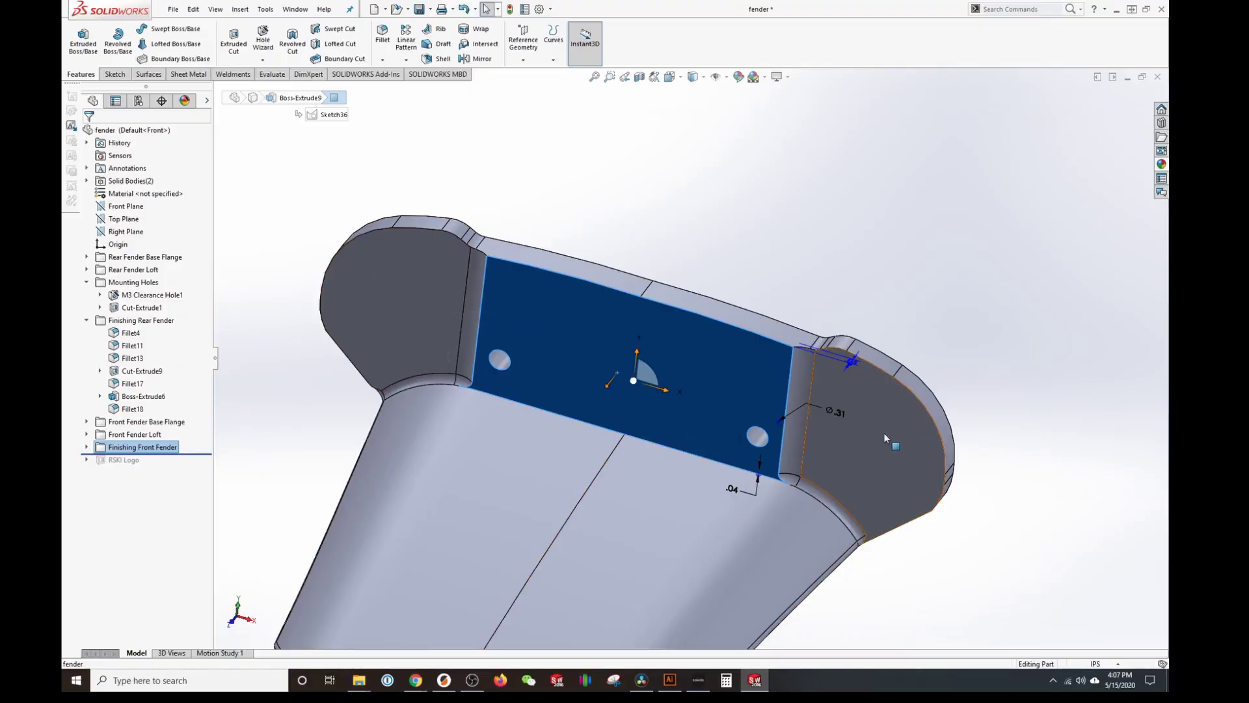
{"action": "scroll", "coordinate": [864, 470], "scroll_direction": "down", "scroll_amount": 3}
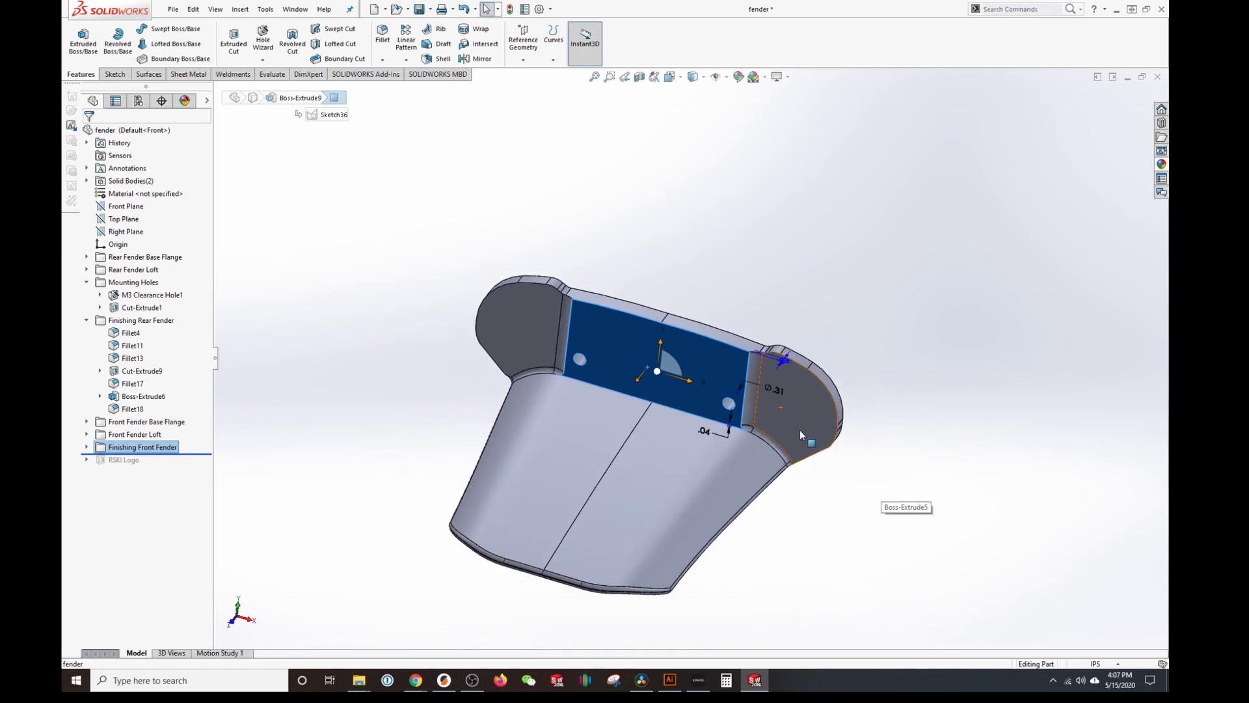
{"action": "scroll", "coordinate": [799, 430], "scroll_direction": "up", "scroll_amount": 4}
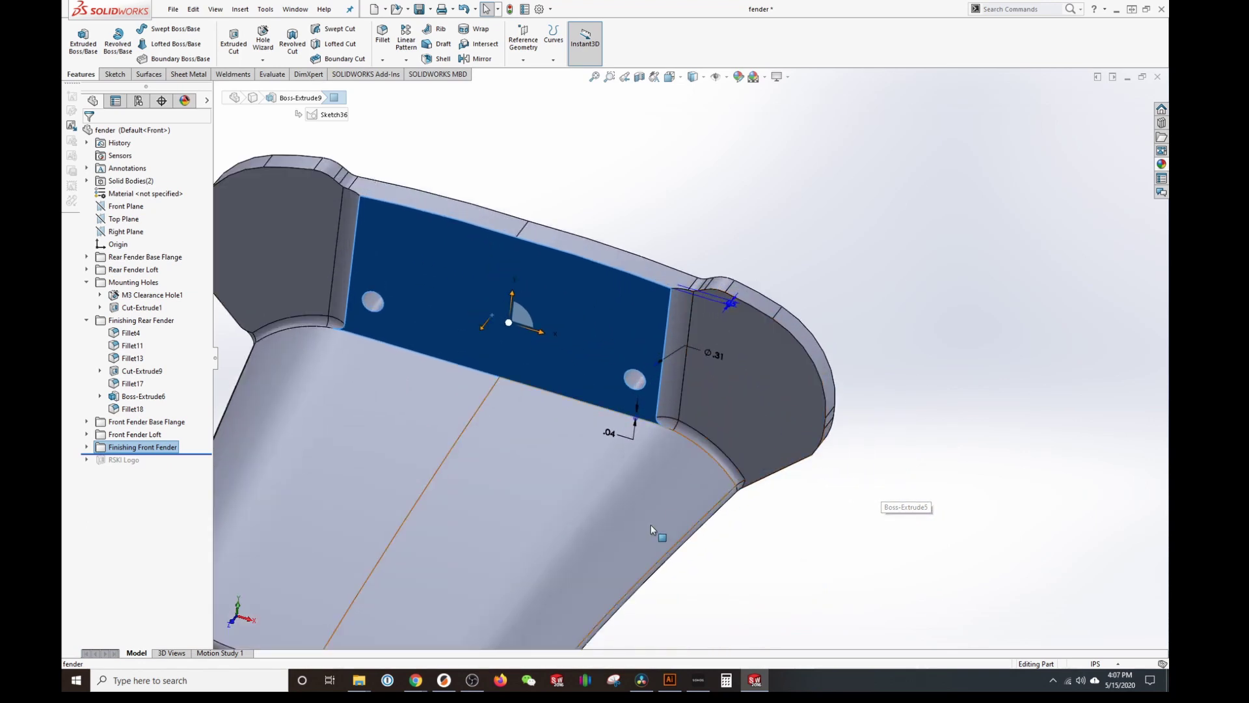